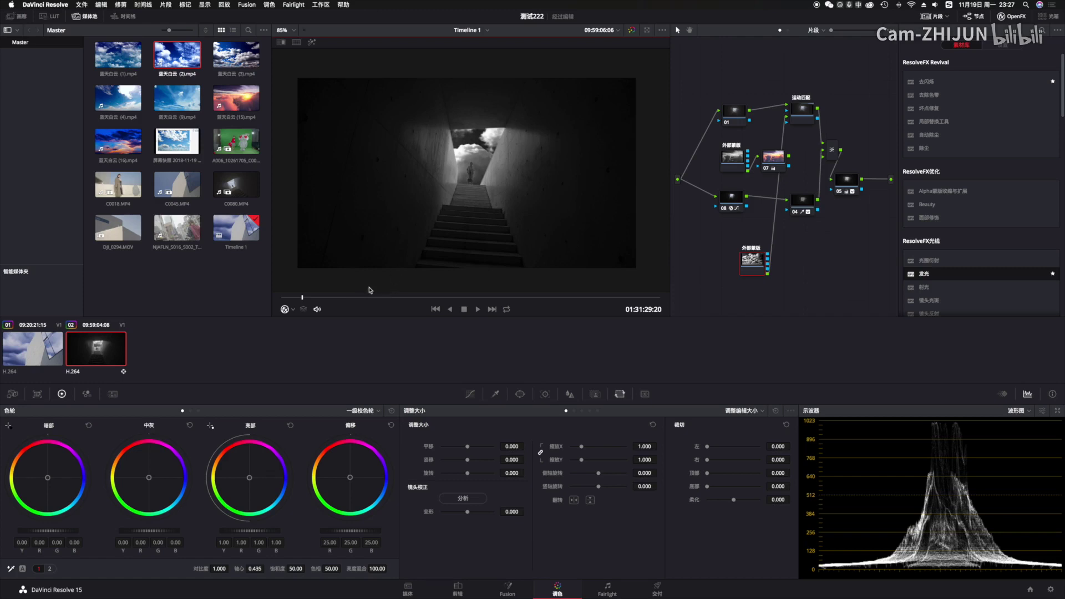
Step: Play the staircase clip from near its start to review the black-and-white sky composite
drag(294, 297, 287, 298)
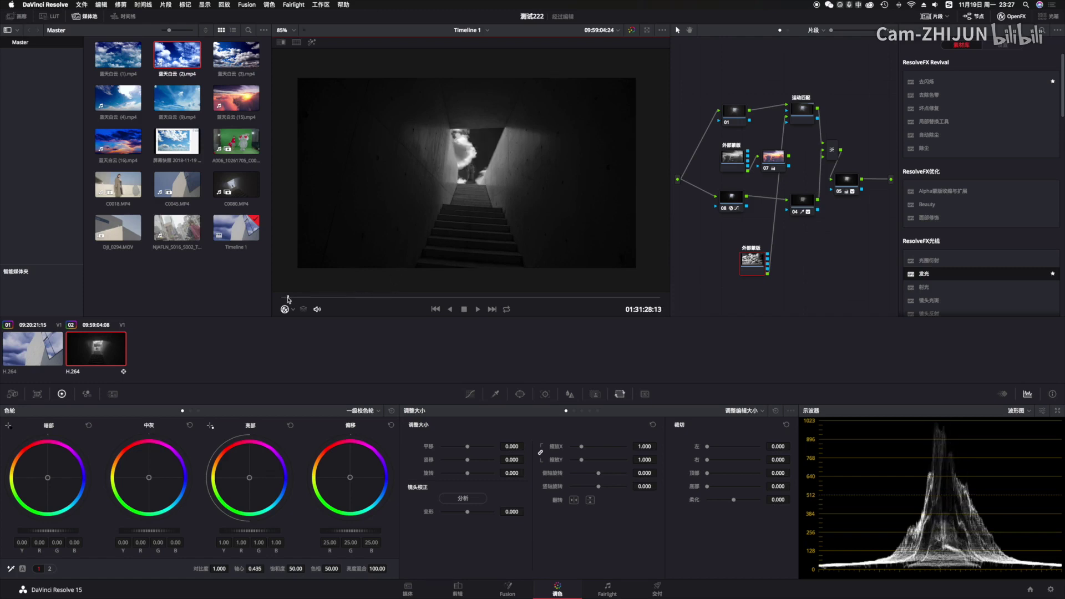
key(space)
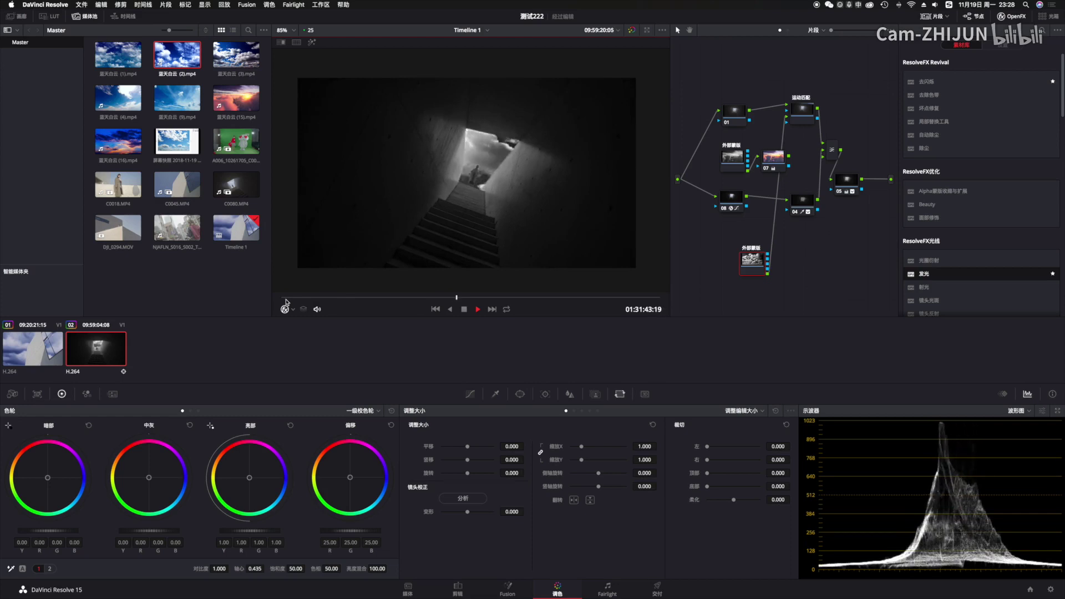
click(464, 309)
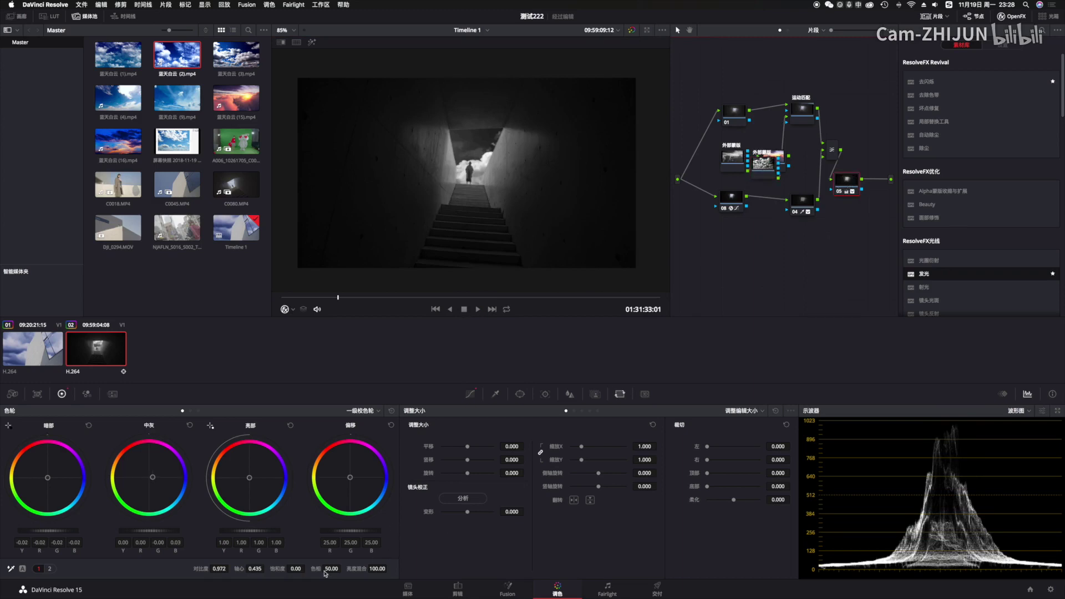
Step: Set the saturation of node 05 to 42.60 and review the staircase clip by playing and scrubbing through it
drag(296, 568, 383, 555)
click(398, 298)
key(space)
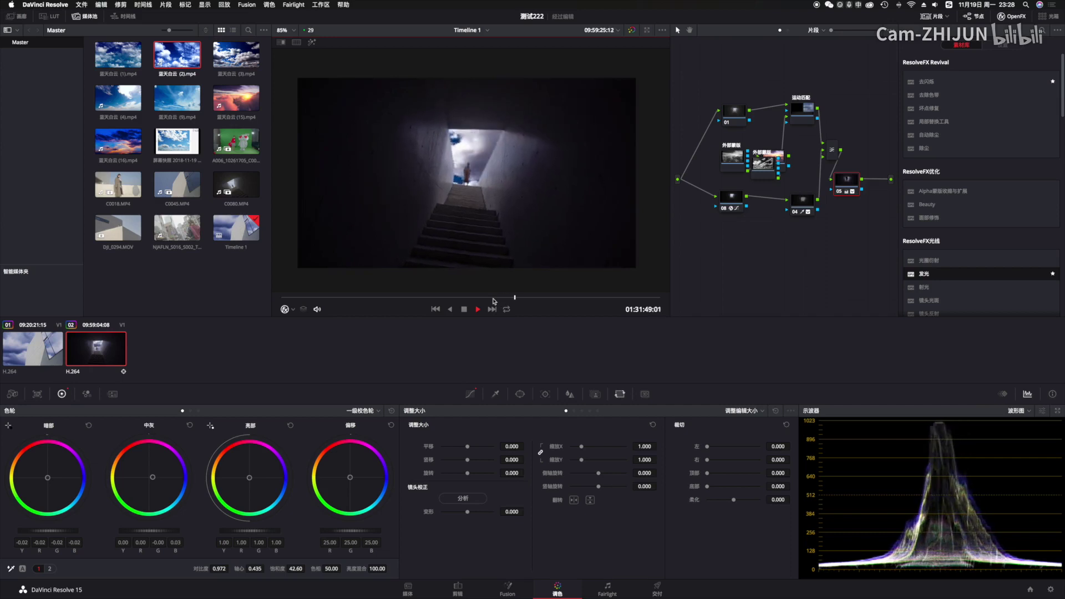
key(space)
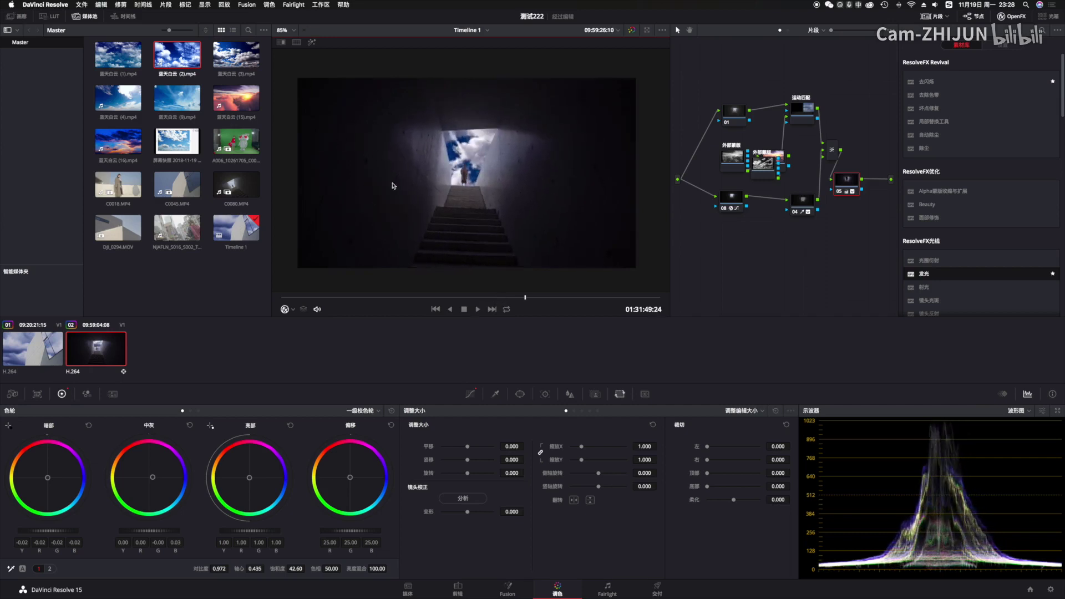
click(299, 300)
drag(299, 301, 419, 300)
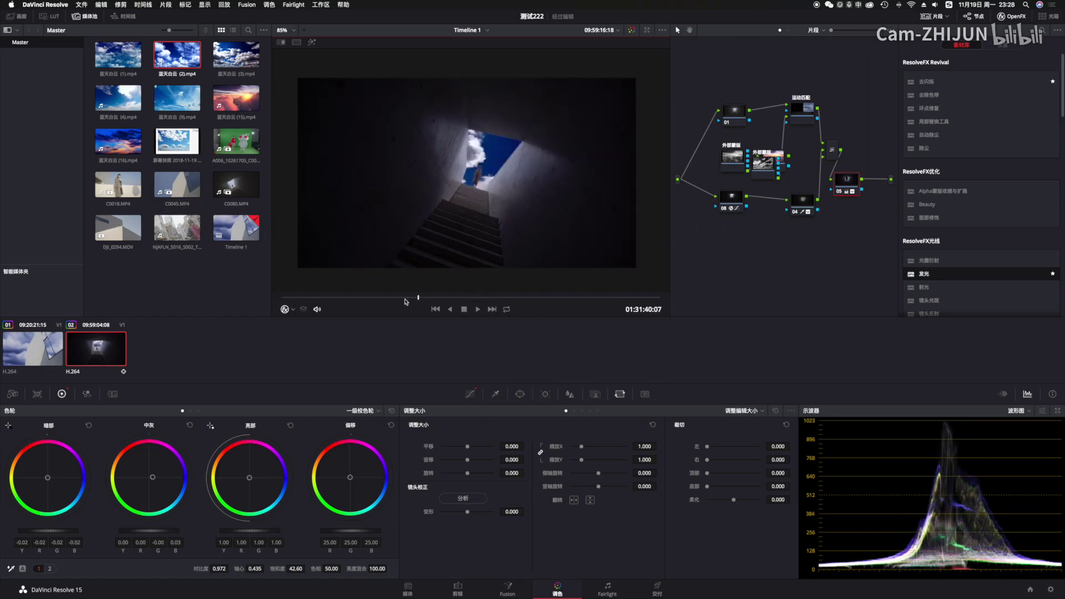
click(284, 299)
drag(285, 300, 482, 287)
drag(482, 288, 485, 289)
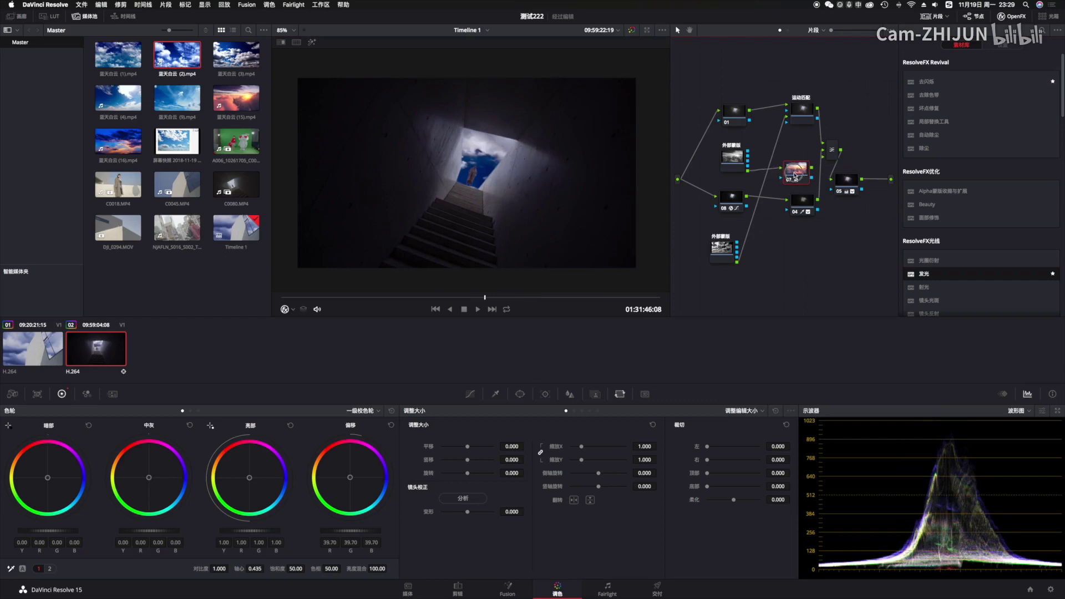
Step: Feed the sunset sky node 07 into the 运动匹配 node in place of the current sky matte and play the clip
drag(798, 171, 693, 236)
drag(761, 185, 787, 116)
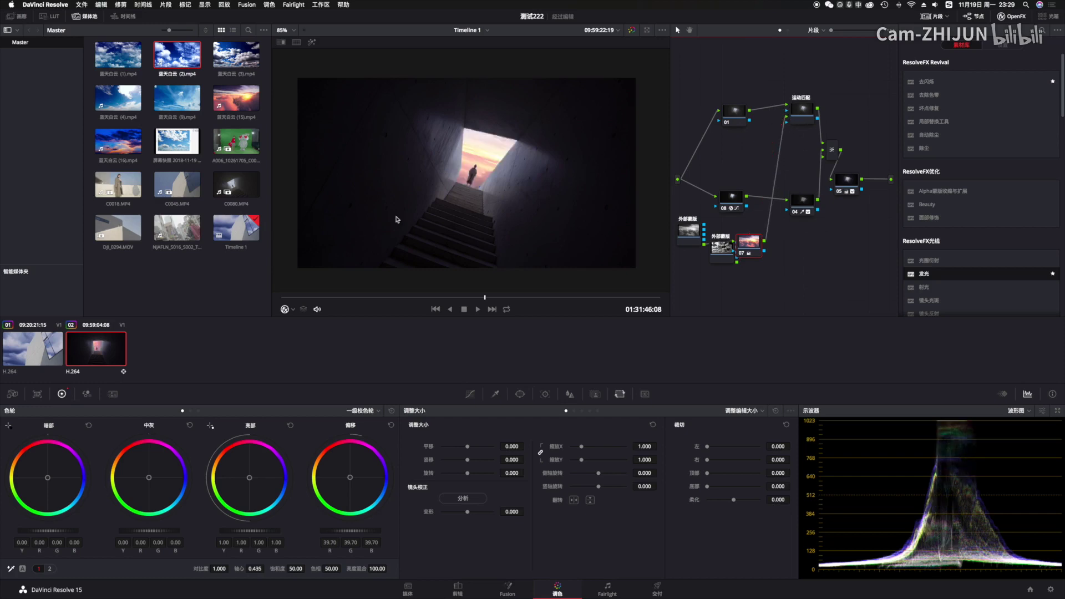
key(space)
click(414, 297)
mouse_move(309, 298)
mouse_down()
mouse_move(475, 299)
mouse_move(306, 299)
mouse_up()
key(space)
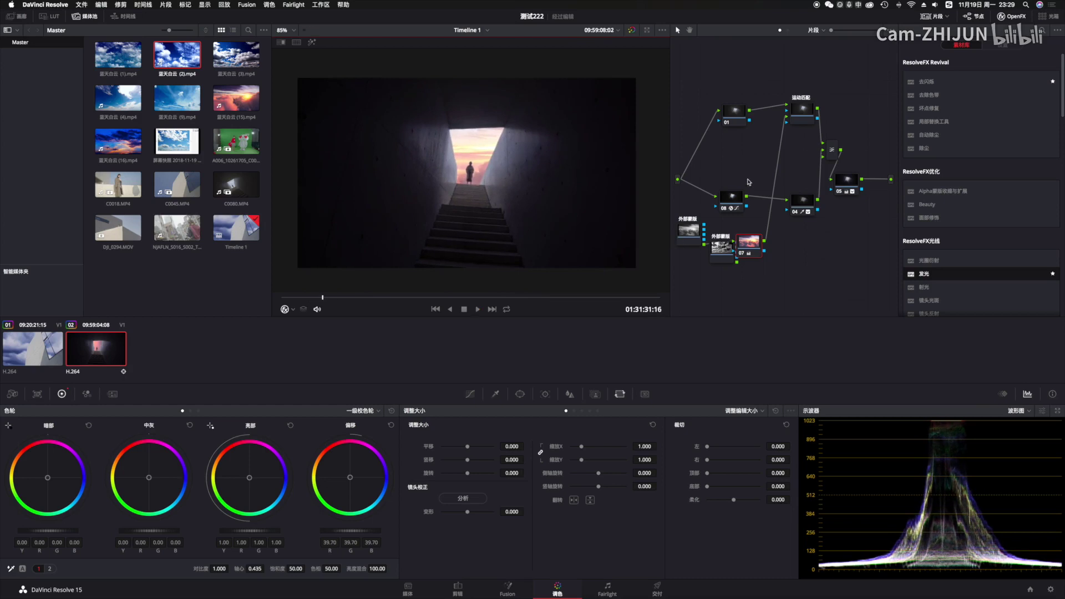
Step: Tidy the node graph by placing node 07 above node 08 and shifting node 08 toward node 04; return near the clip's start
drag(752, 244, 756, 162)
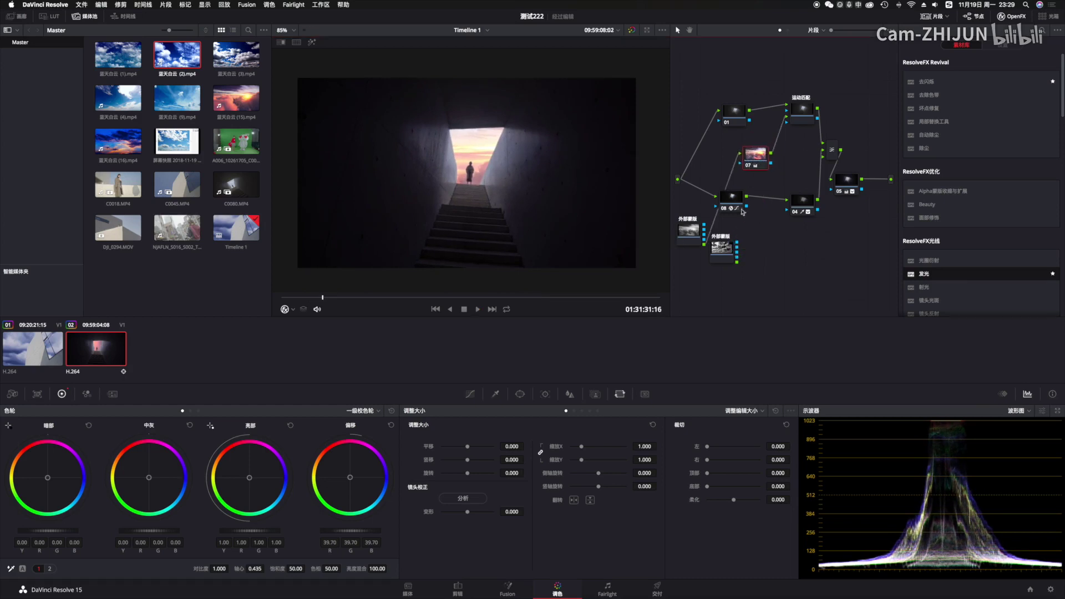
drag(739, 202, 759, 204)
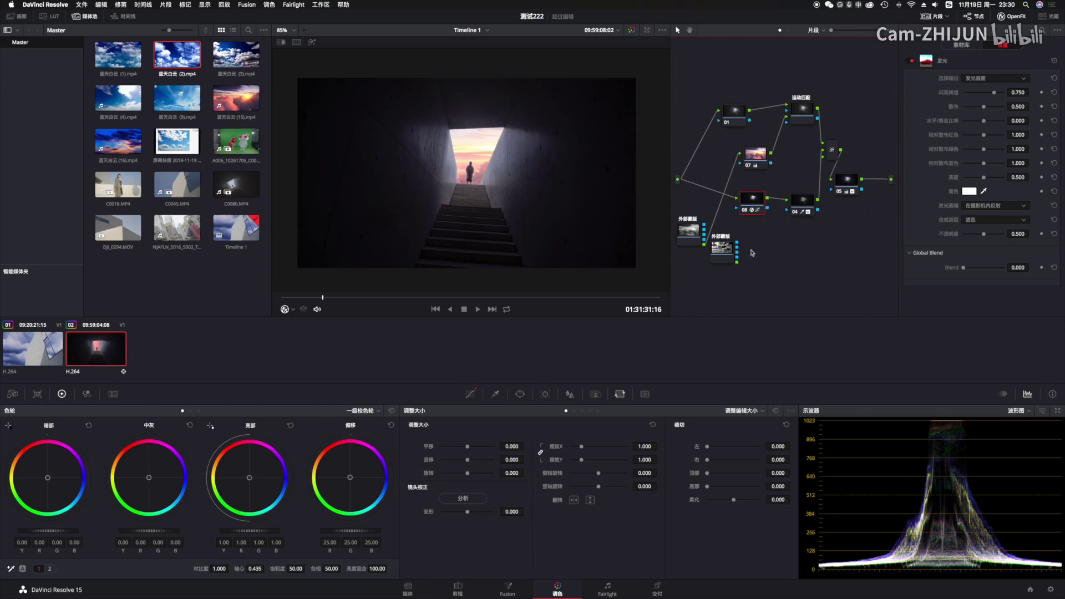
drag(322, 302, 291, 300)
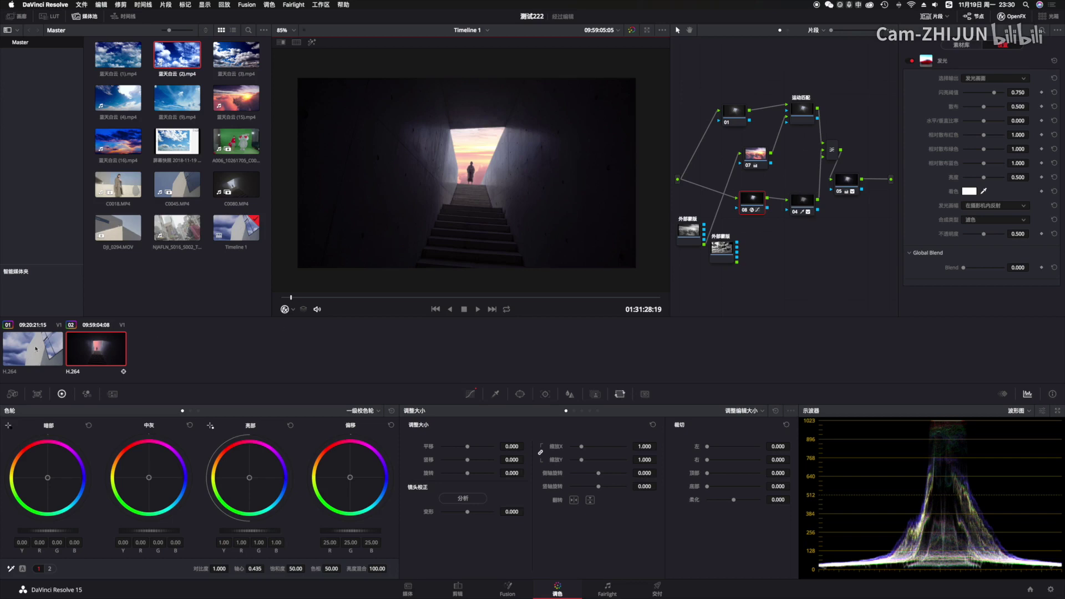
Step: Switch to the first timeline clip with the concrete building and play its finished sky replacement
key(Up)
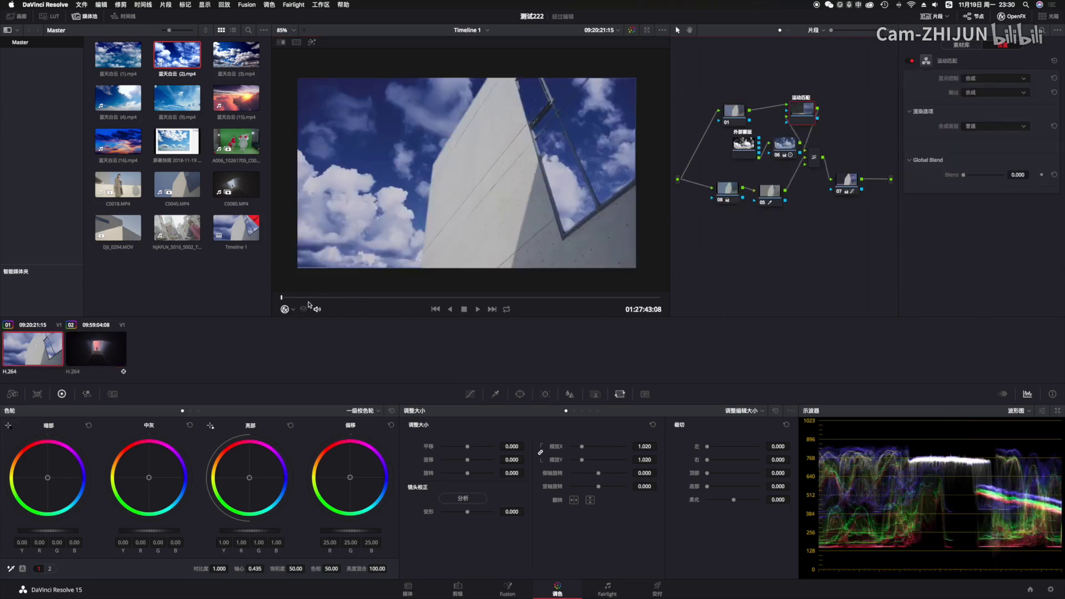
scroll(404, 265, down, 3)
scroll(411, 259, up, 2)
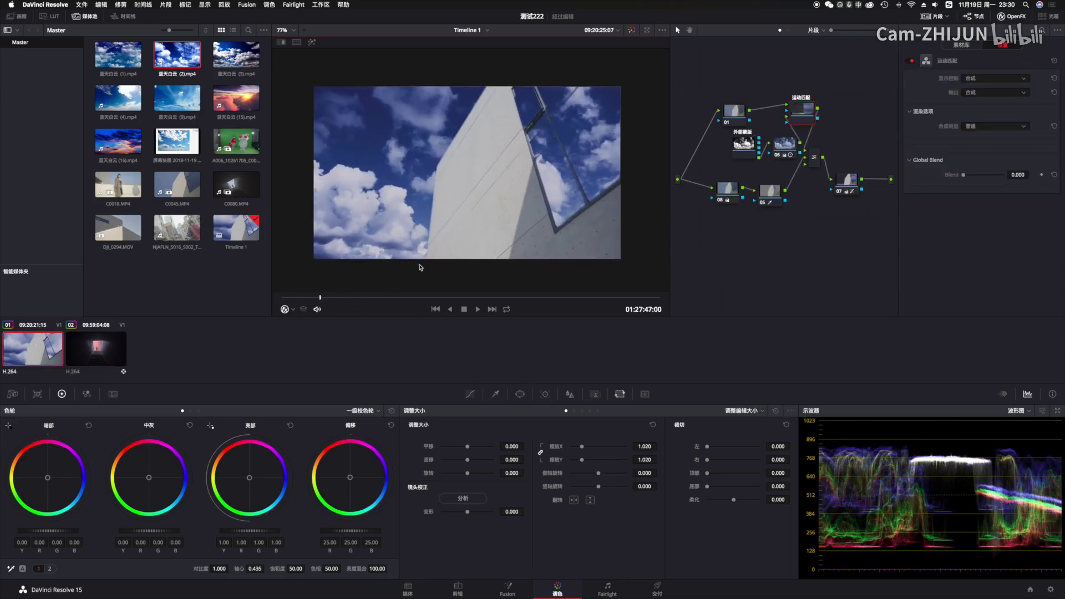
key(space)
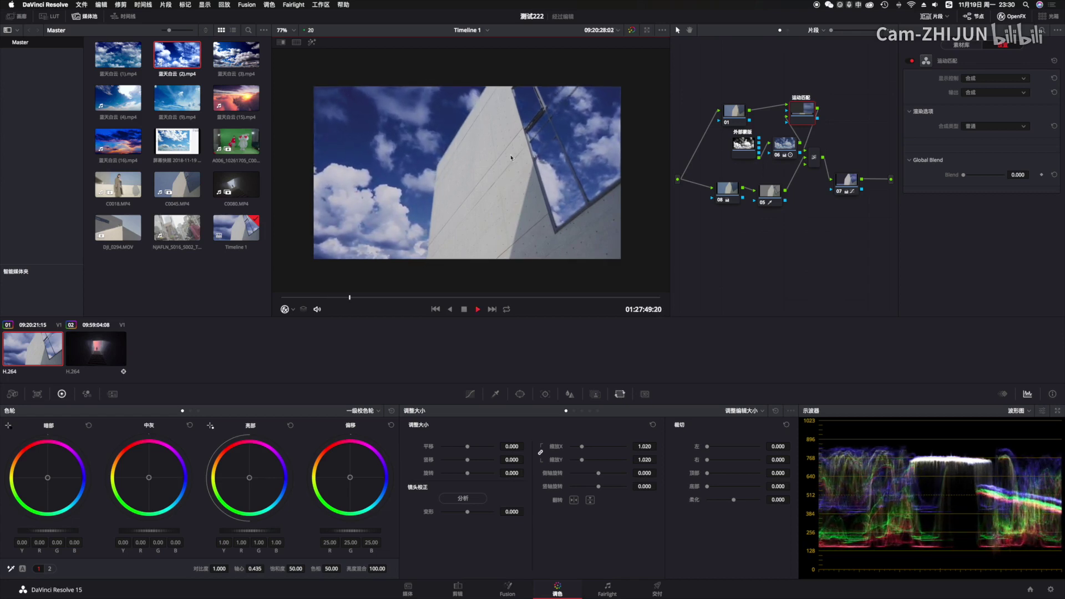
Step: Bypass all grades on the building clip and scrub through the original footage back to its start
click(632, 31)
drag(326, 297, 409, 300)
click(465, 298)
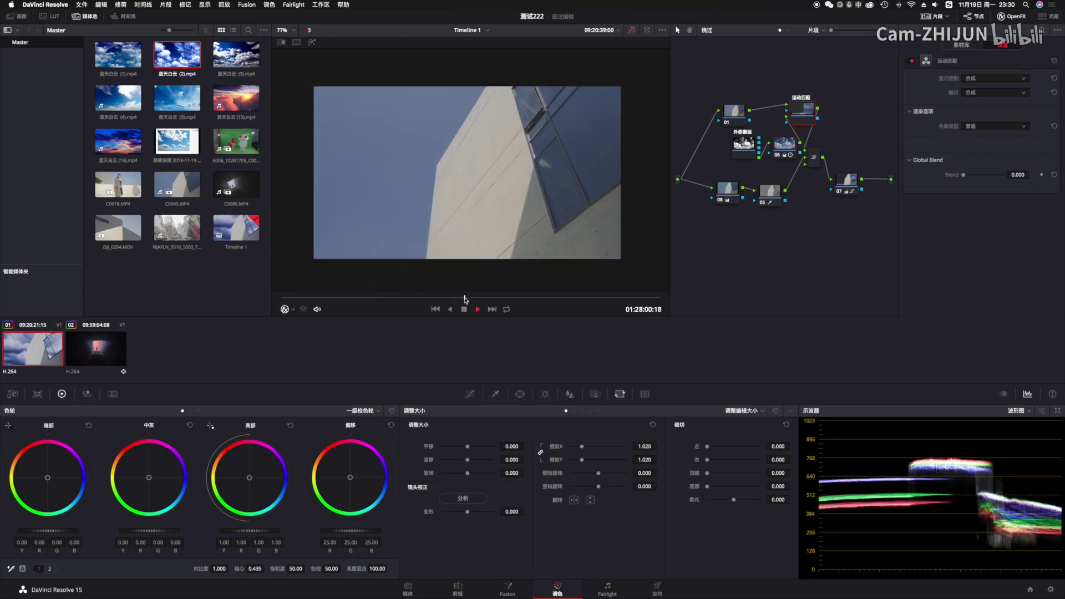
drag(287, 299, 278, 298)
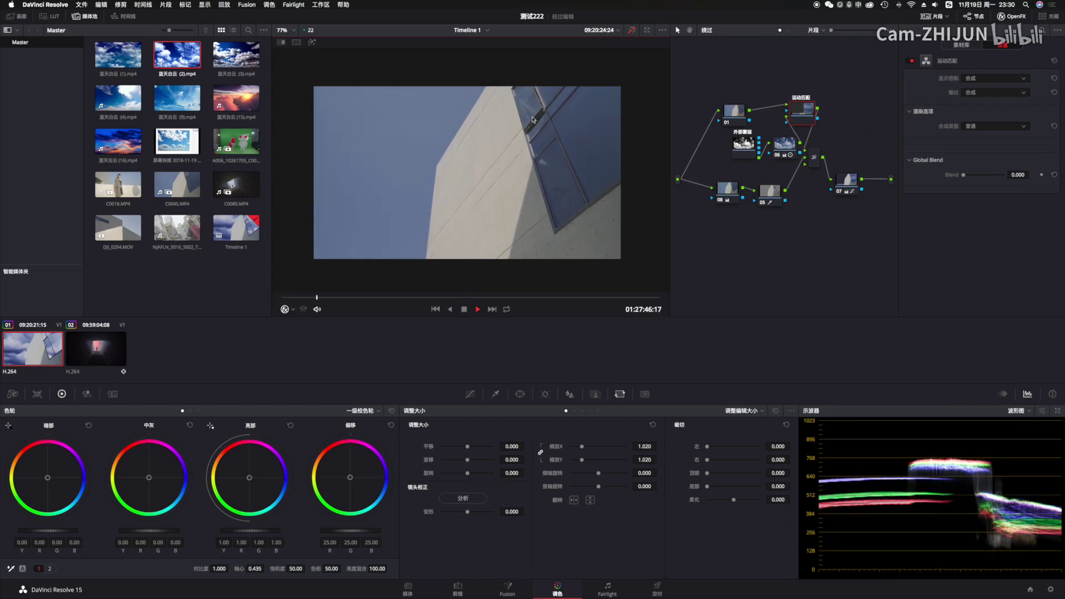
click(289, 298)
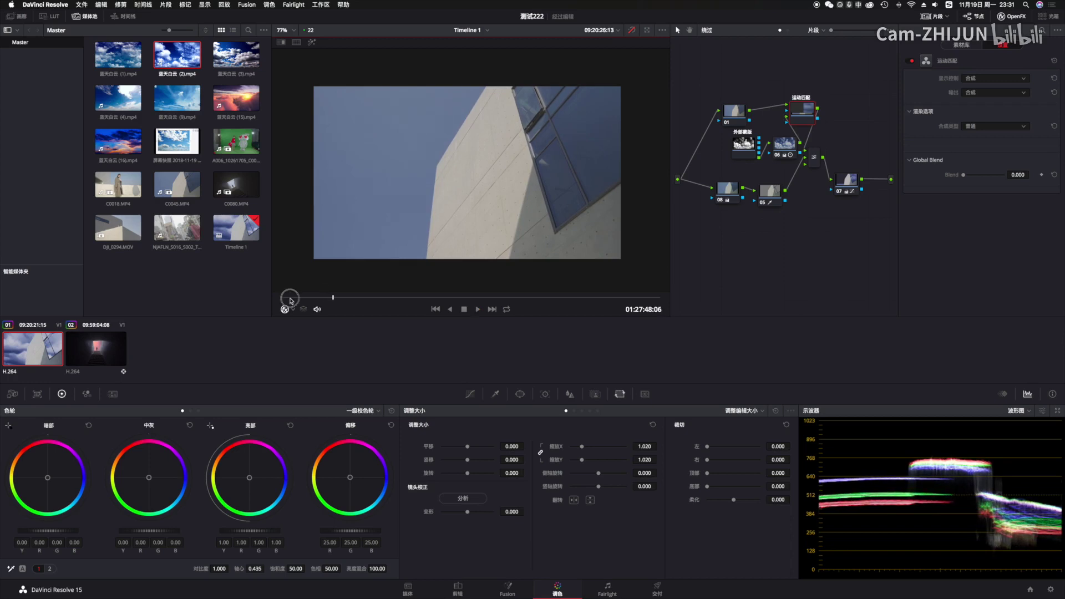
drag(289, 298, 282, 299)
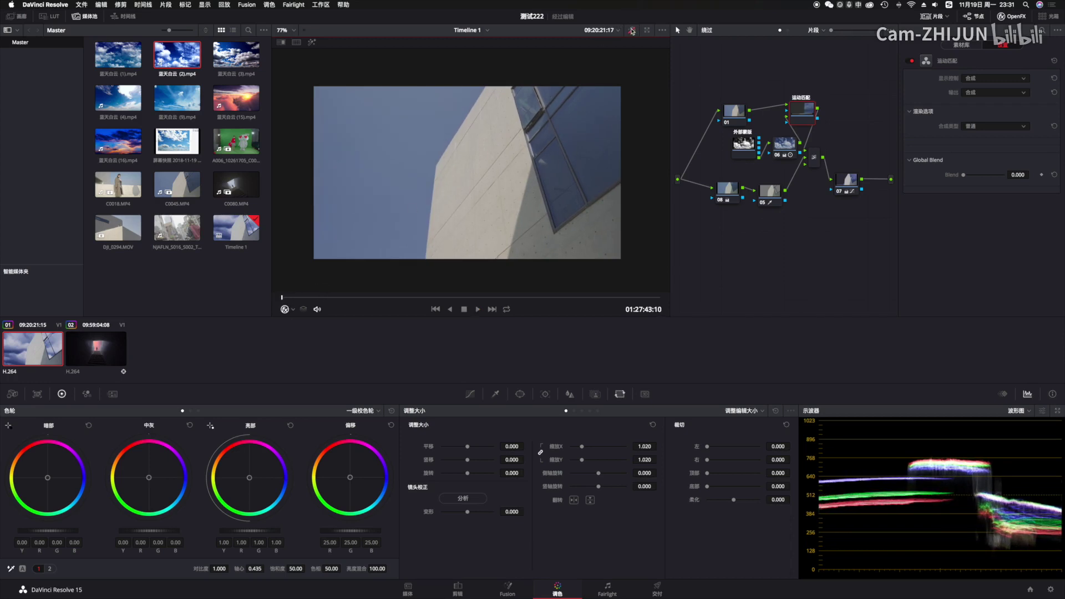
Step: Re-enable the grades on the building clip and play the sky replacement, checking the sky behind the window frame
click(632, 31)
key(space)
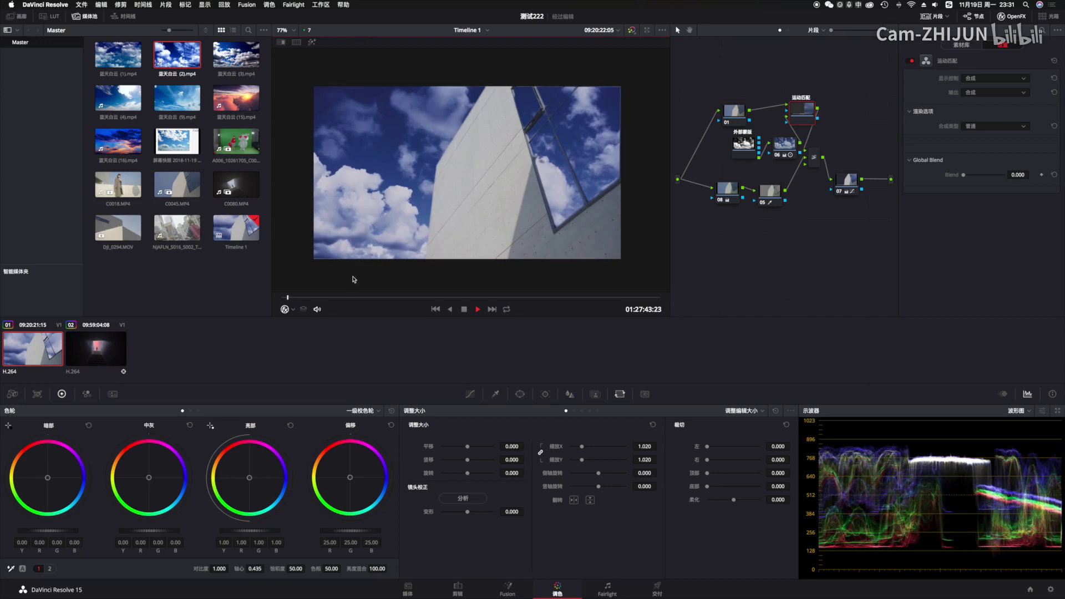
click(352, 298)
key(space)
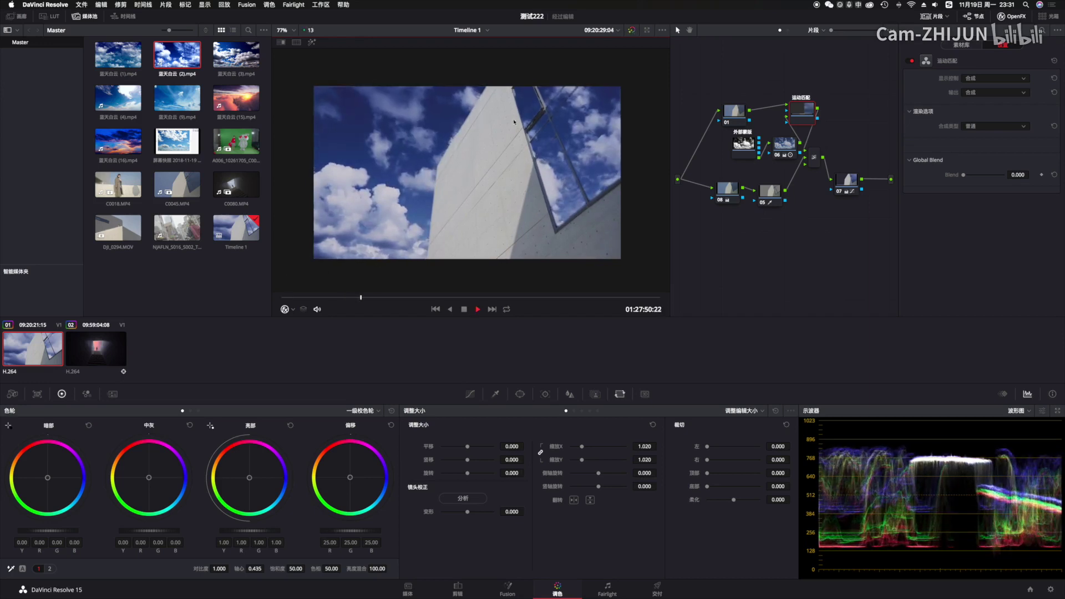
key(space)
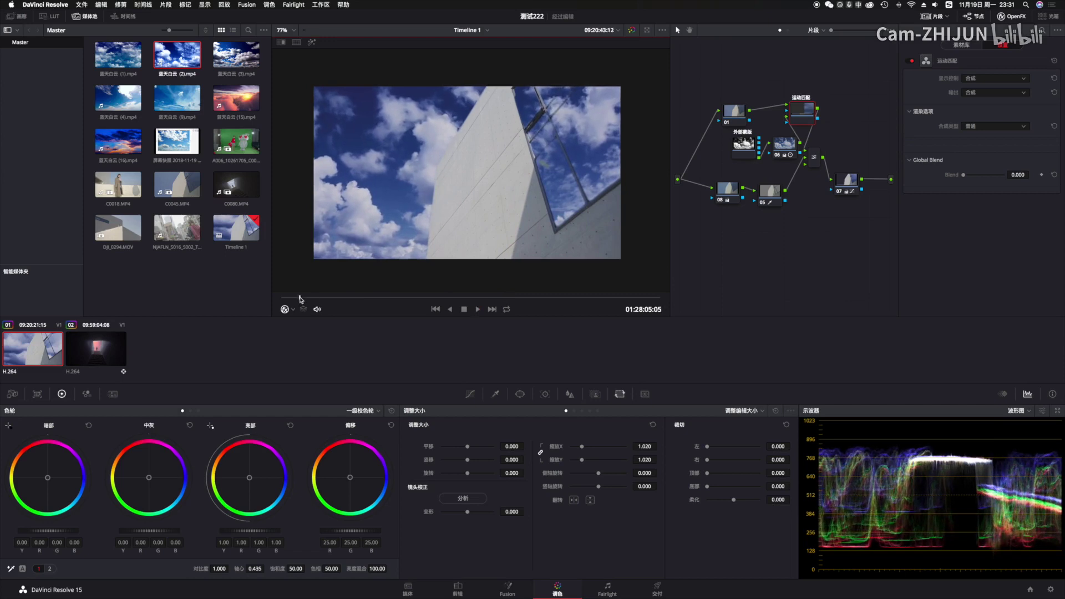
Step: Return to the building clip's first frame, reset all its grades and nodes, and reposition the remaining node 01
click(303, 298)
drag(303, 298, 282, 298)
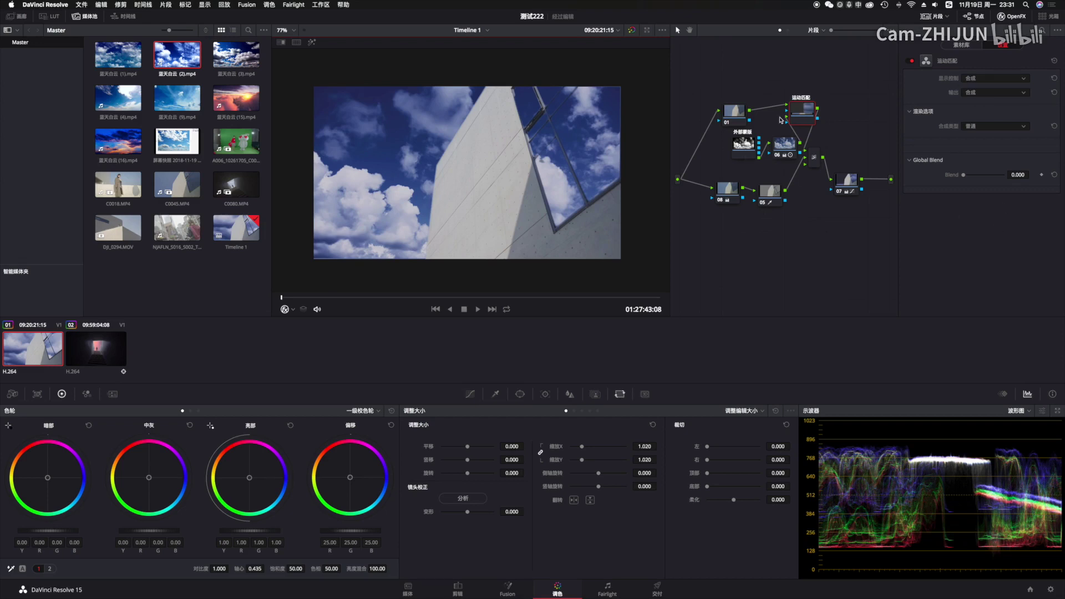
key(super+Home)
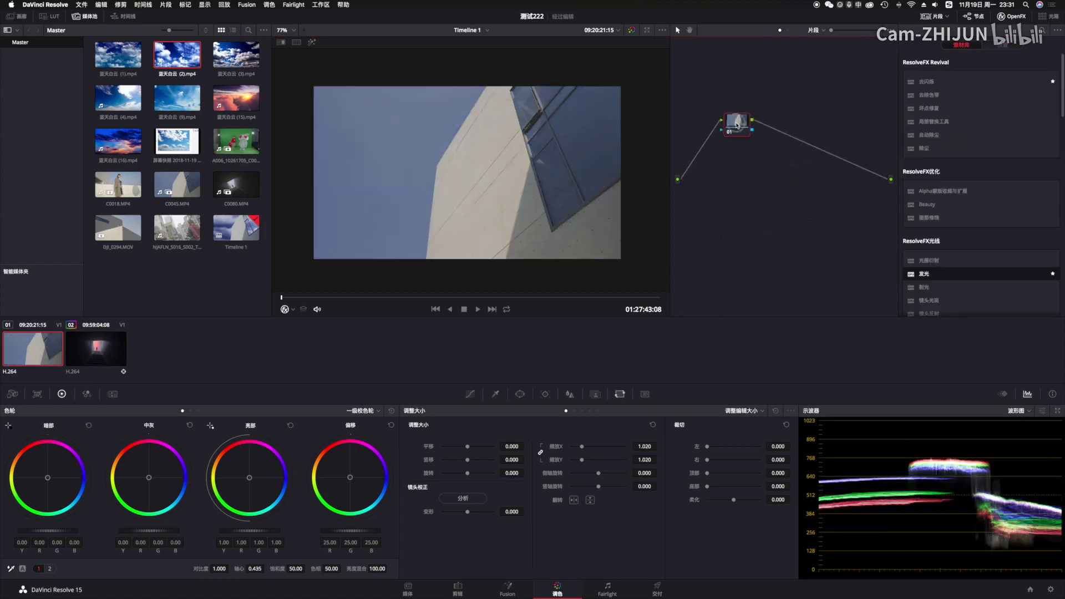
drag(737, 123, 723, 159)
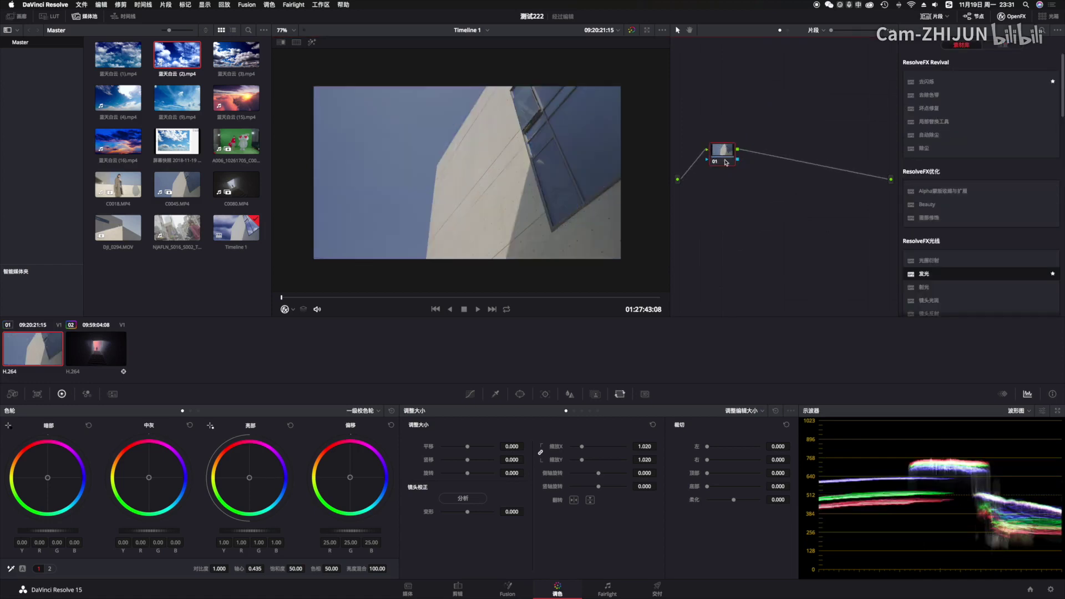
Step: Add contrast to node 01 with an S-shaped custom curve, lowering the shadows and raising the highlights
click(470, 395)
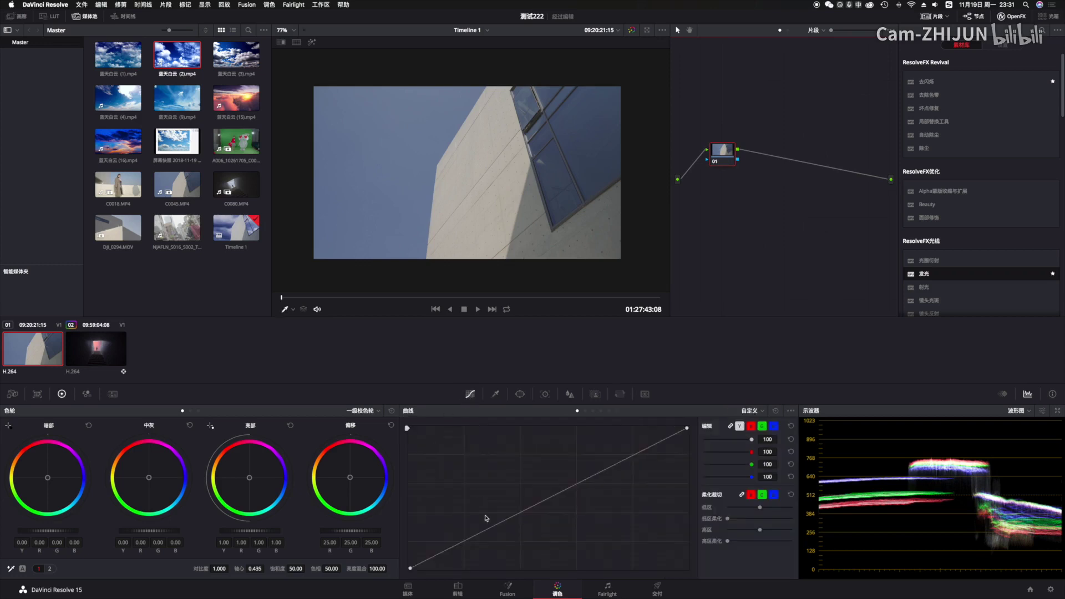
drag(465, 541, 463, 558)
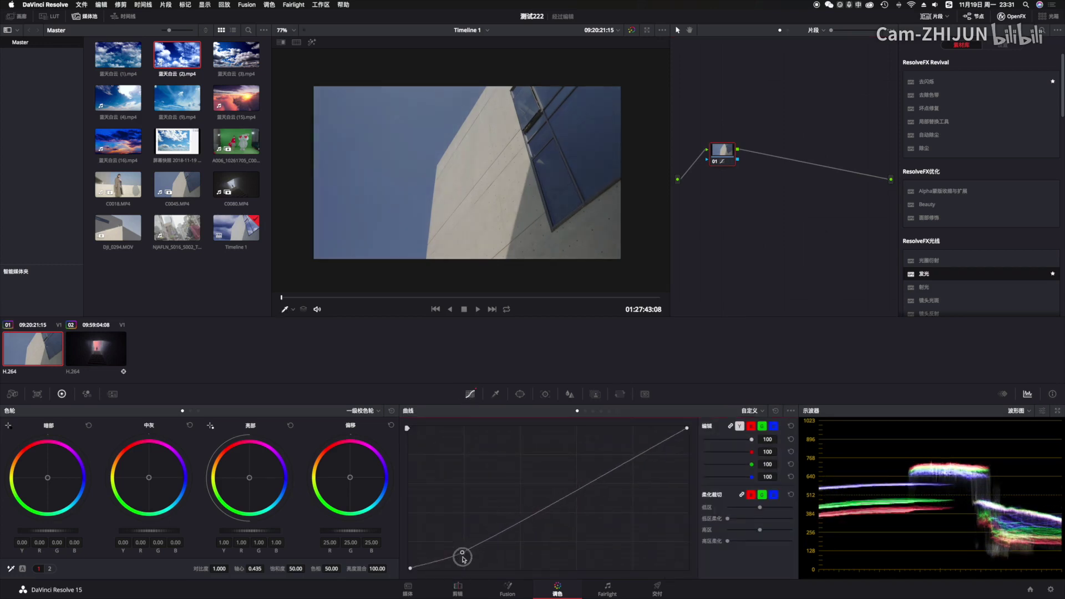
drag(607, 475, 599, 455)
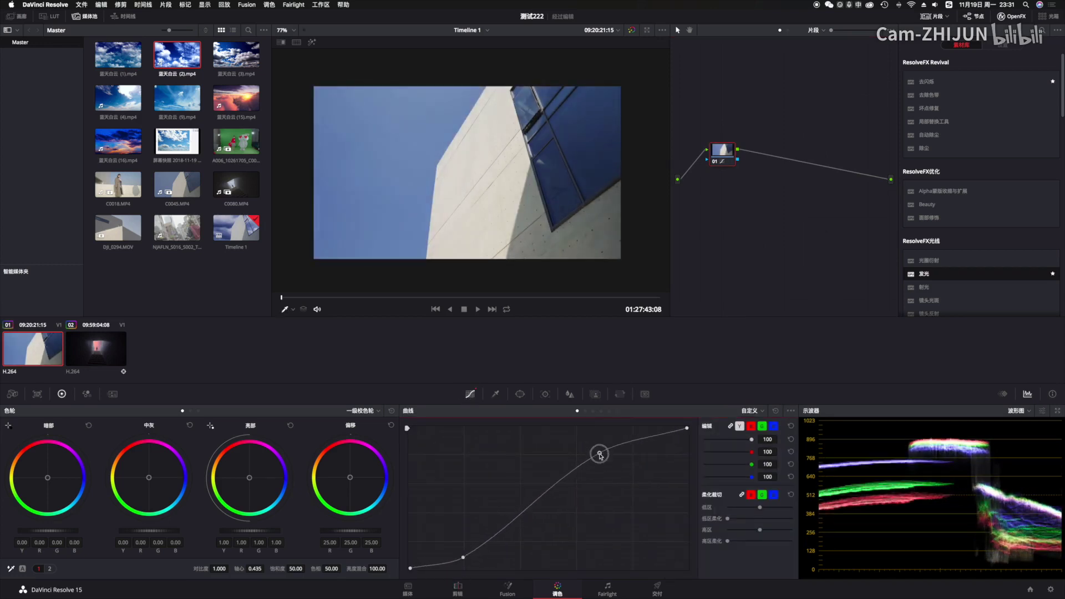
Step: Sample the blue sky in the hue versus saturation curve, raise its saturation to 1.84 and widen the affected hue range
click(593, 411)
click(369, 120)
drag(642, 490, 645, 441)
drag(627, 490, 683, 490)
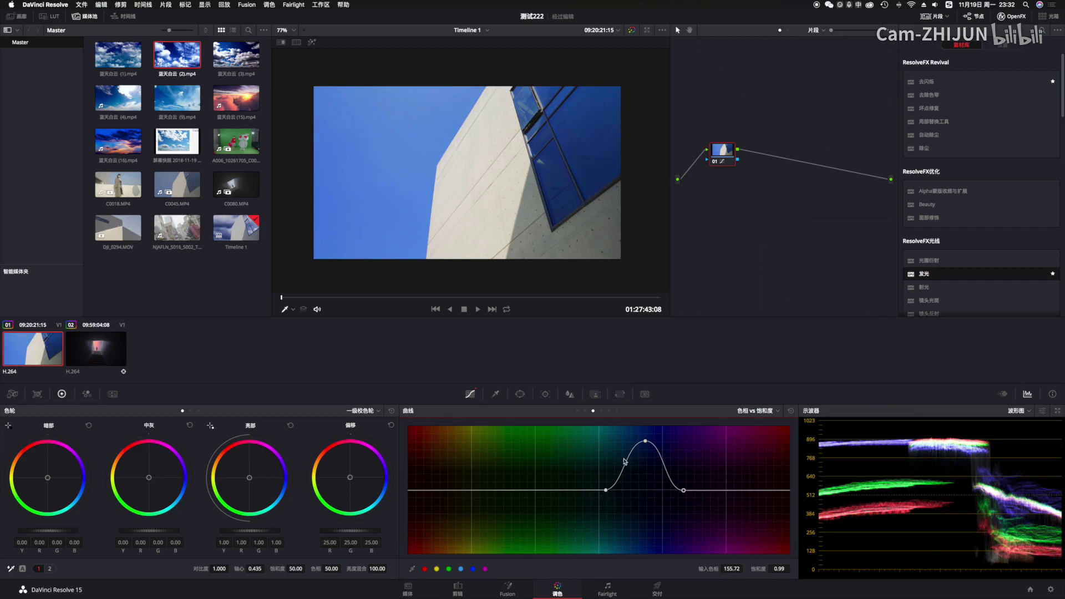
drag(645, 443, 646, 437)
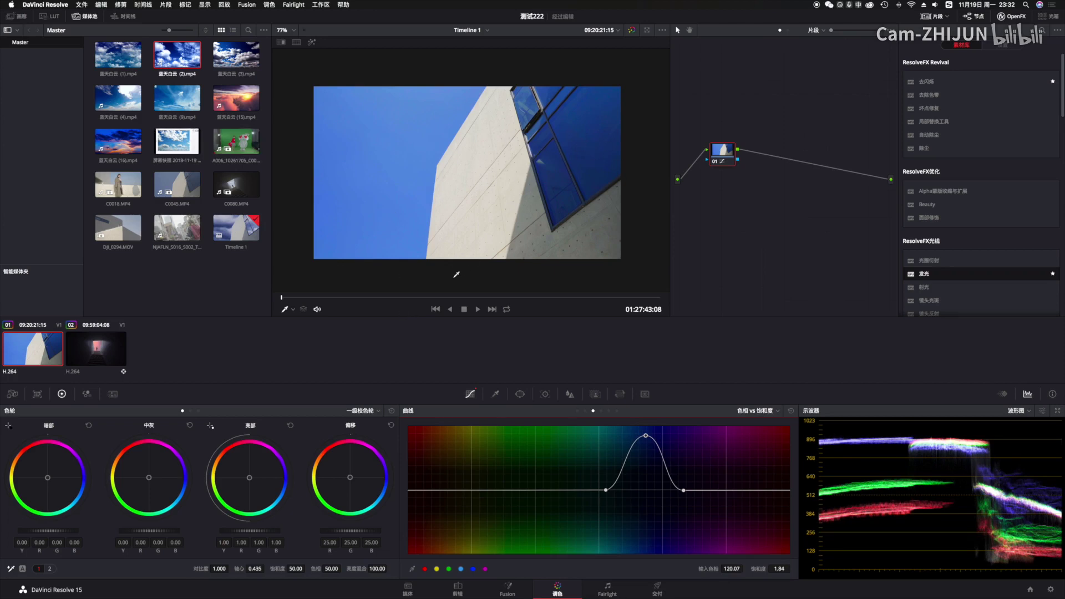
Step: Play a short section from the middle of the building clip to check the more saturated sky
drag(401, 298, 386, 300)
key(space)
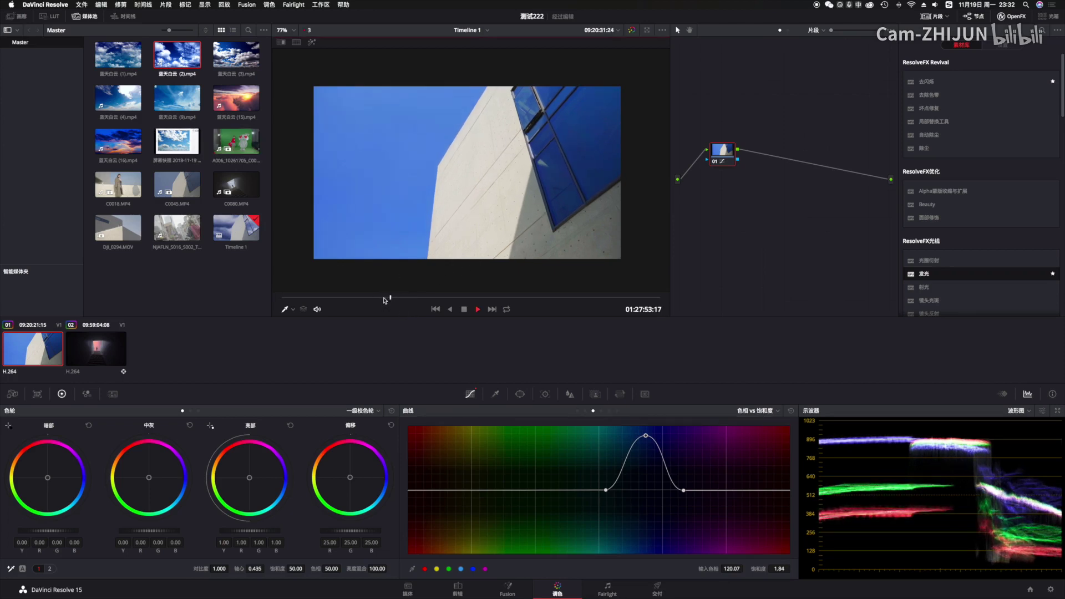
key(space)
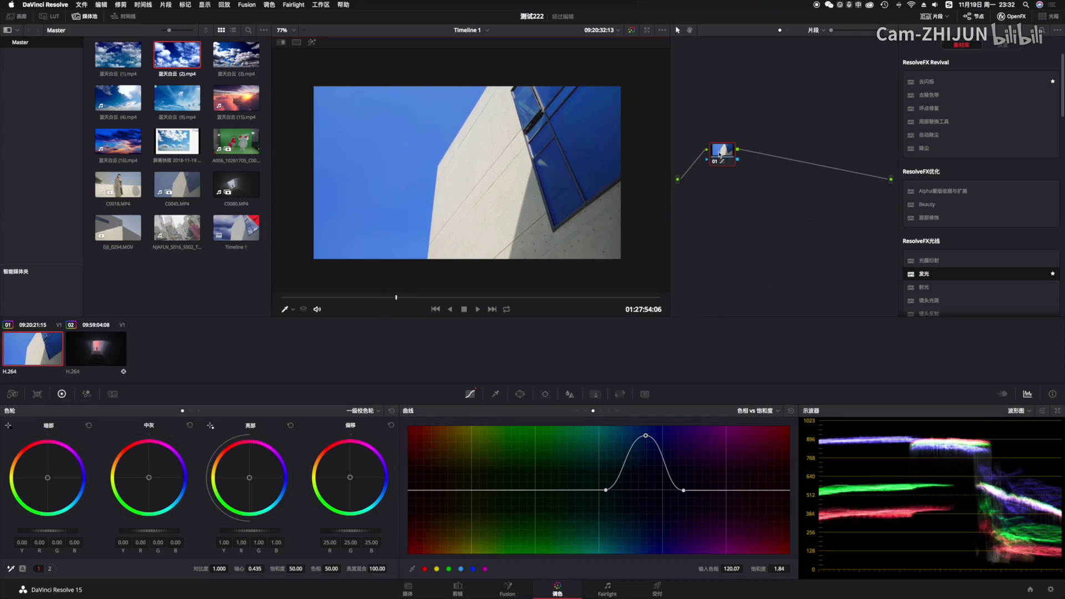
Step: Add serial node 02 after node 01, move both nodes higher in the graph, and select node 01
key(alt+s)
scroll(720, 155, right, 1)
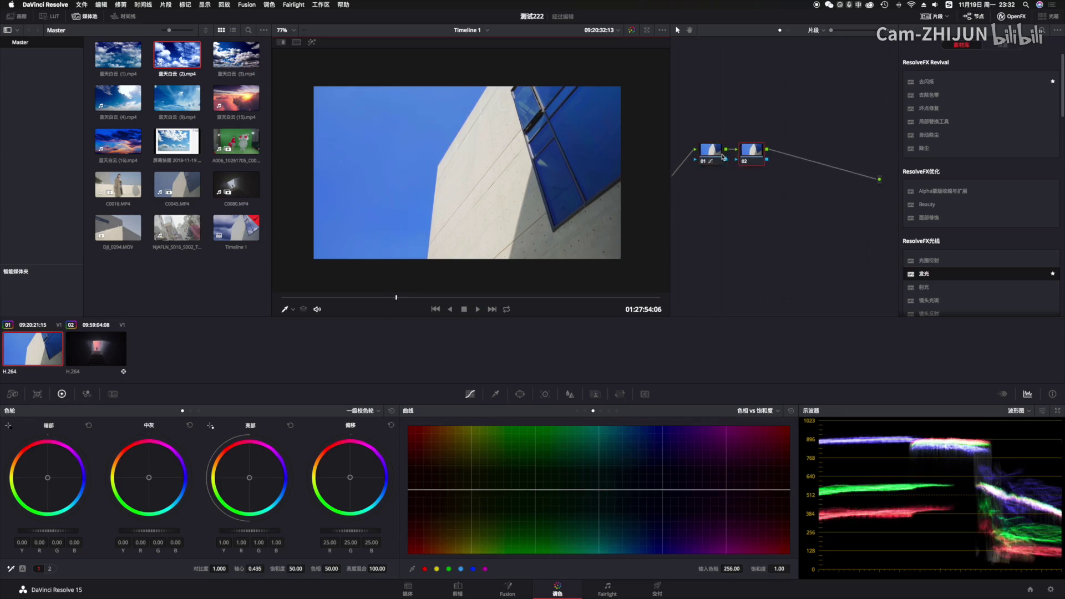
drag(714, 152, 740, 131)
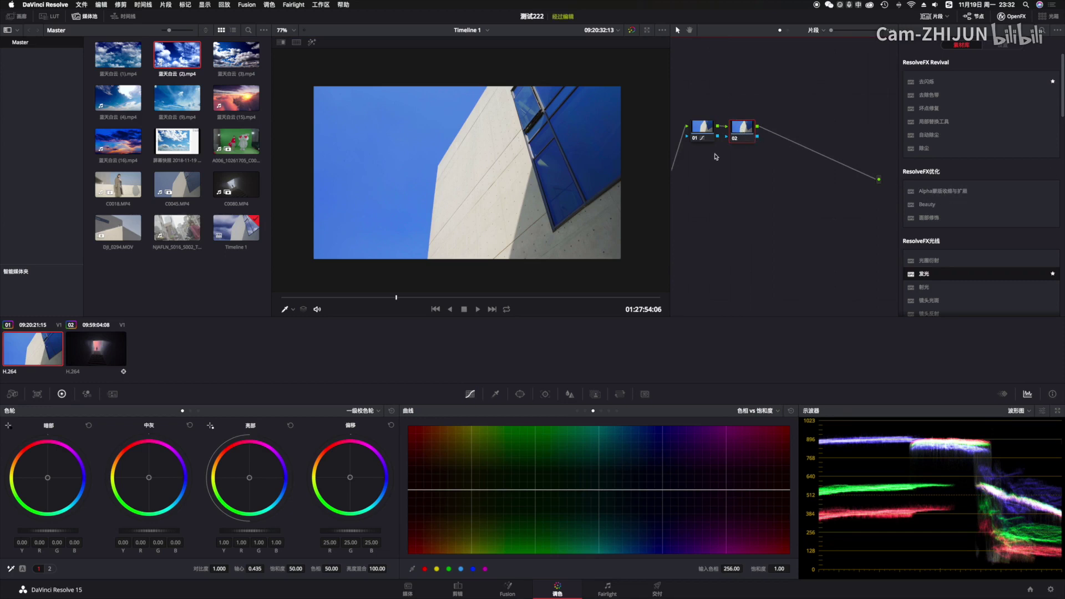
click(701, 134)
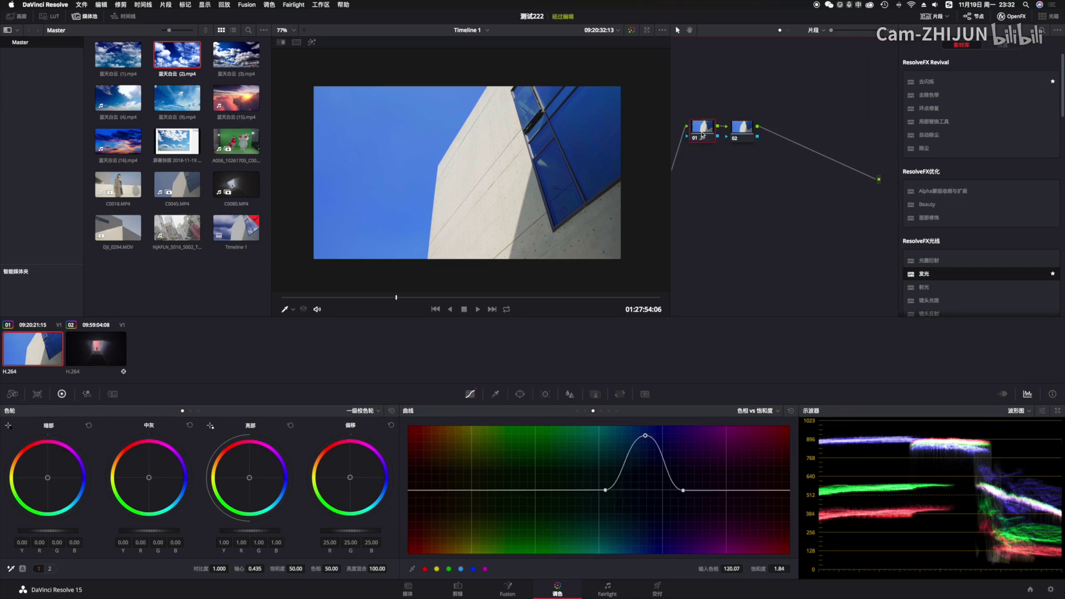
Step: Add the ResolveFX Match Move effect (运动匹配) as its own node after node 02
click(738, 133)
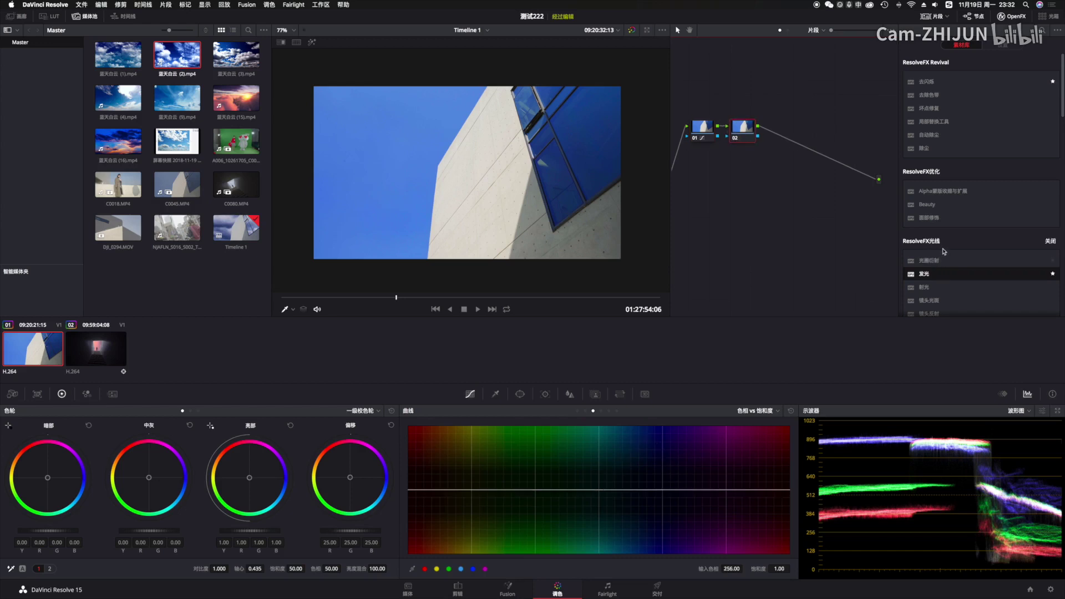
scroll(947, 271, down, 10)
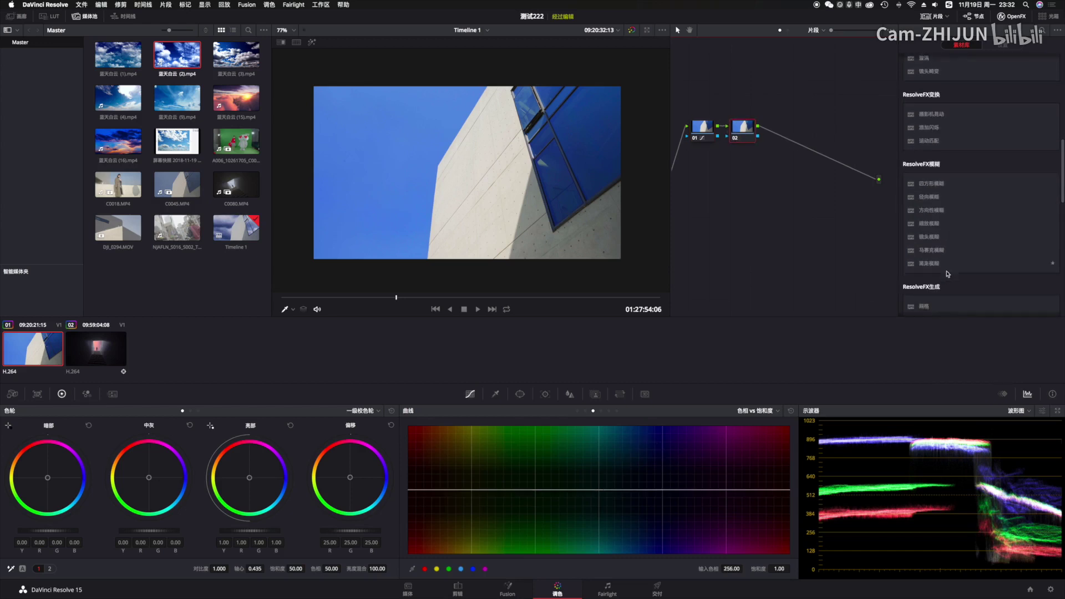
scroll(946, 274, down, 8)
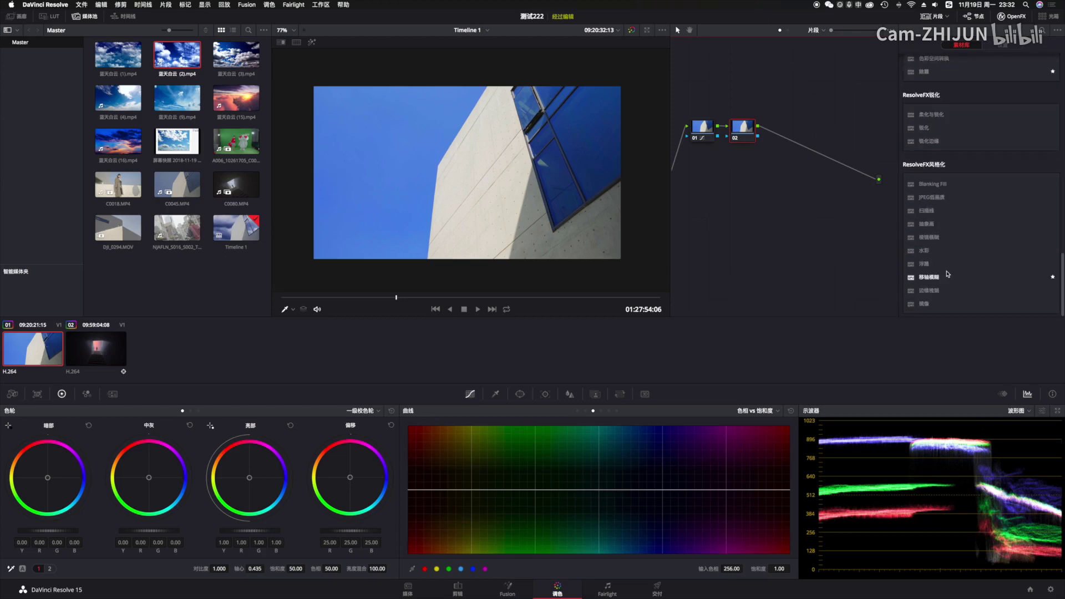
scroll(948, 273, up, 15)
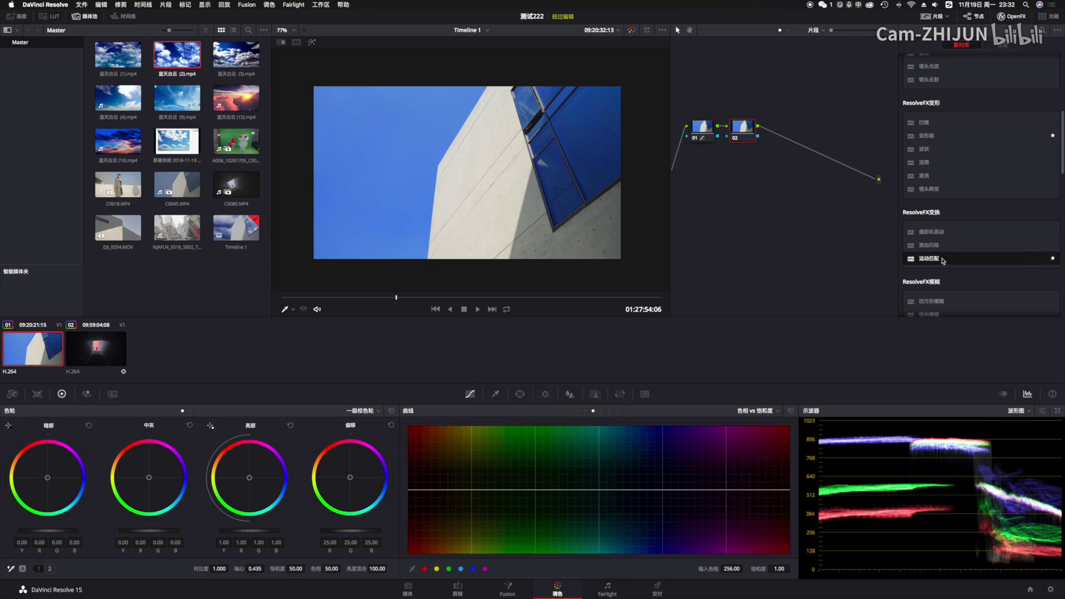
drag(941, 259, 799, 148)
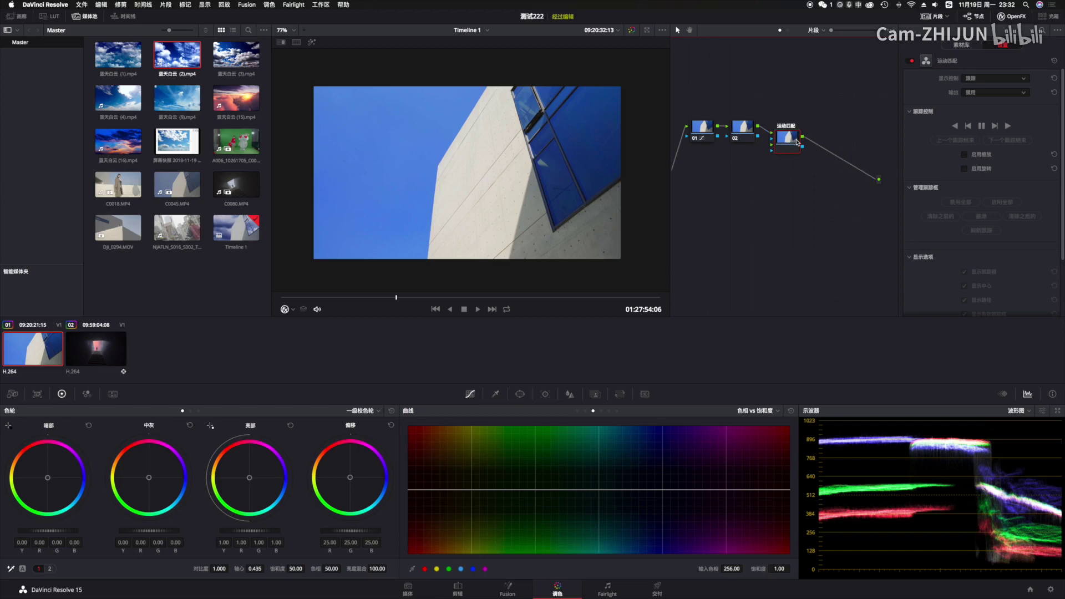
Step: Place two Match Move tracking points, one on the window's lowest corner and one on the window's slanted lower edge
click(438, 166)
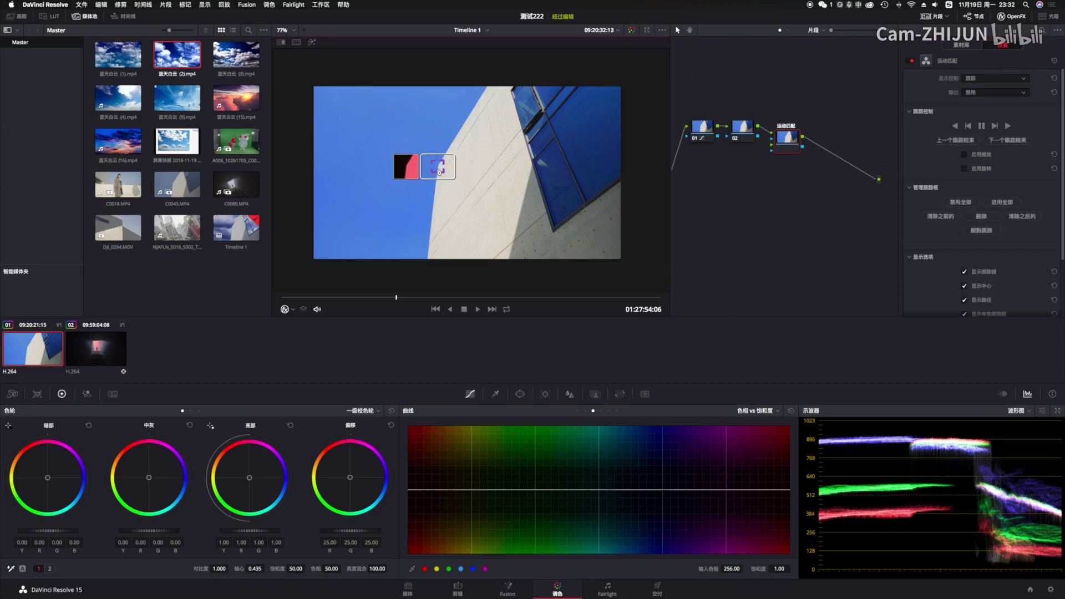
drag(438, 170, 573, 249)
scroll(505, 204, up, 2)
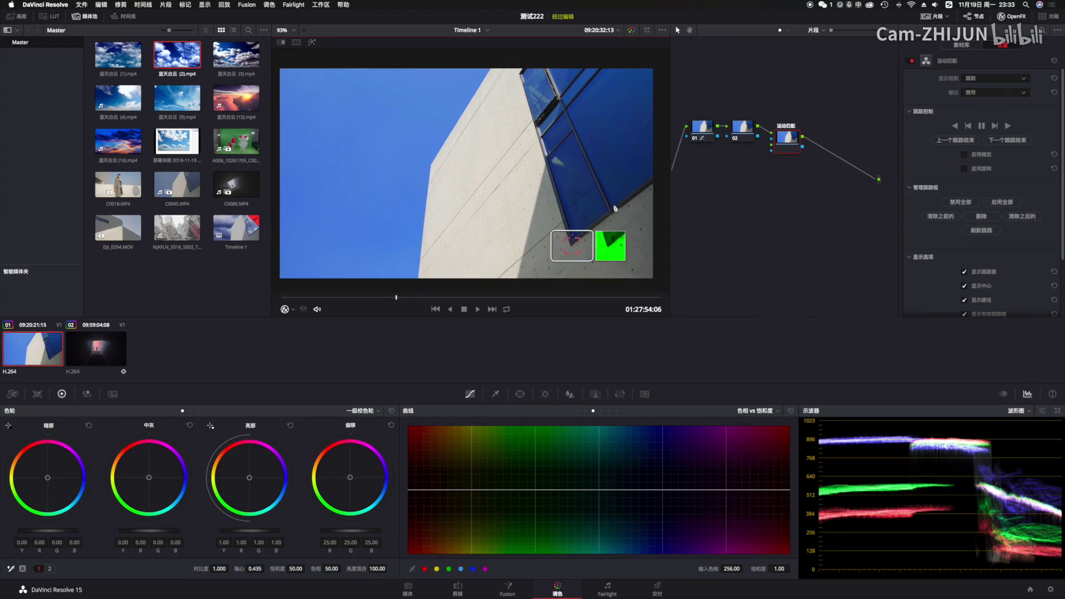
click(521, 78)
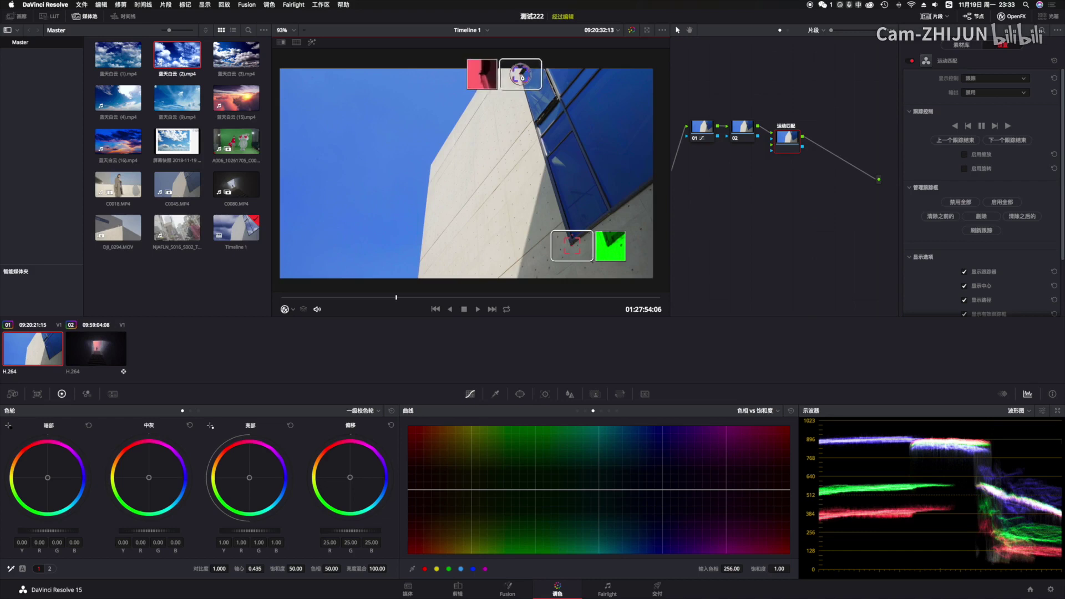
drag(519, 73, 609, 212)
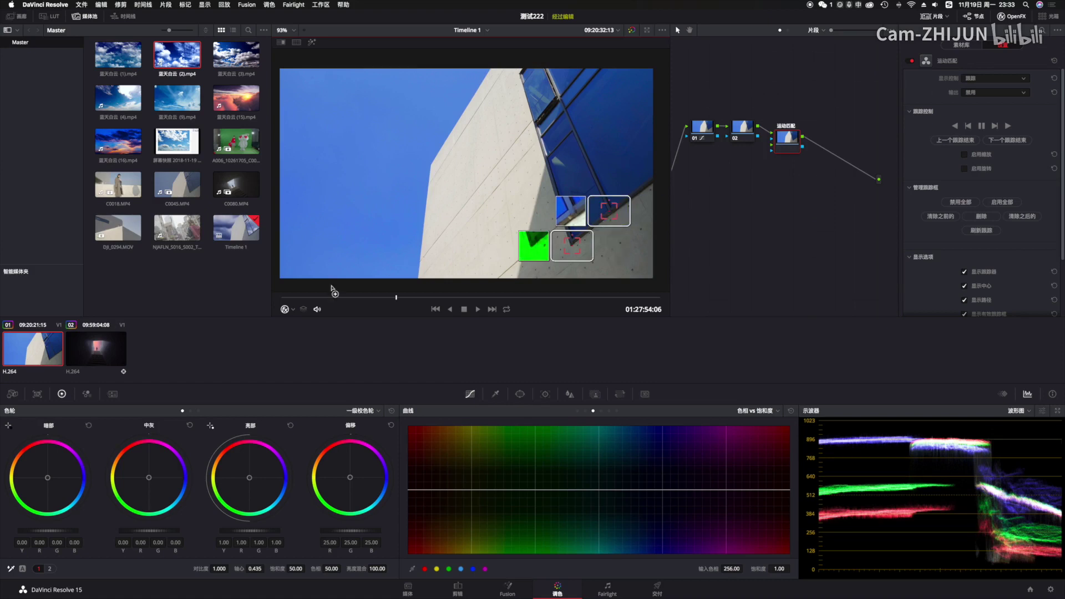
Step: At the clip's first frame, nudge the tracker on the slanted window edge slightly lower and track forward through the clip
click(282, 298)
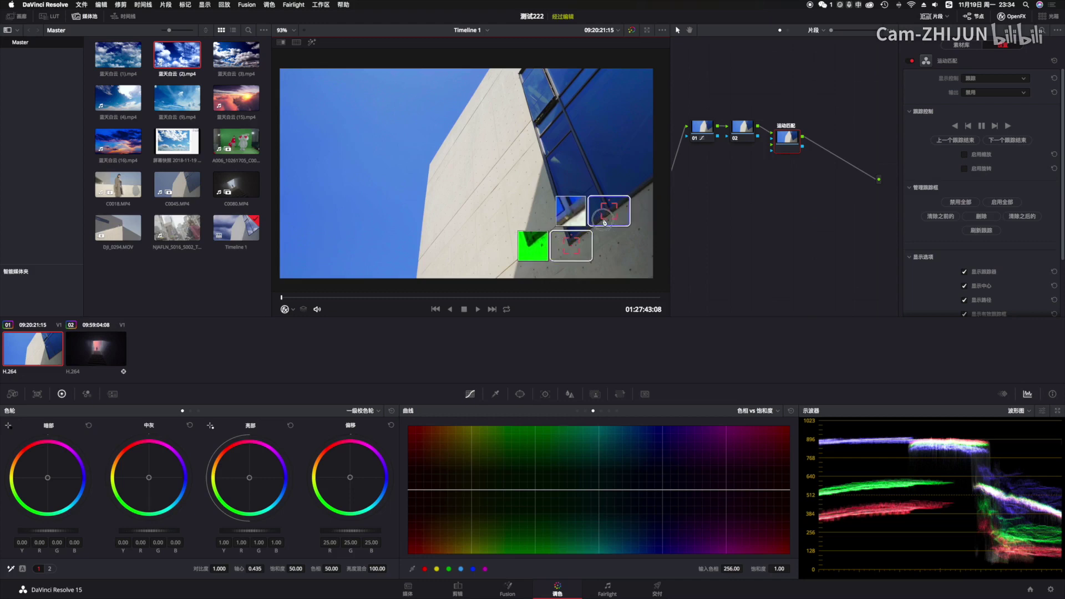
drag(607, 214, 604, 224)
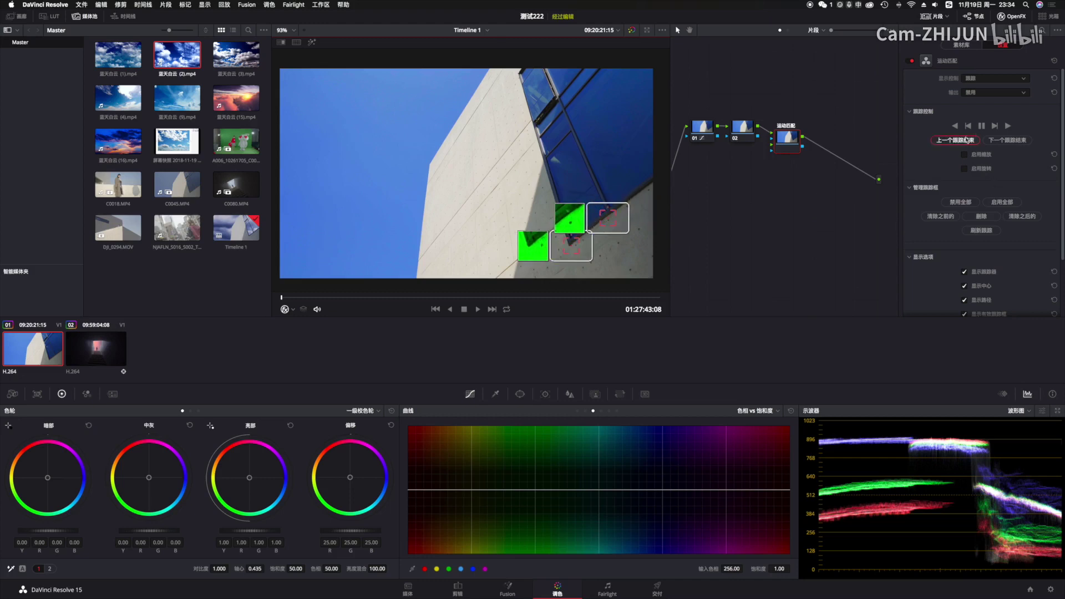
click(1007, 127)
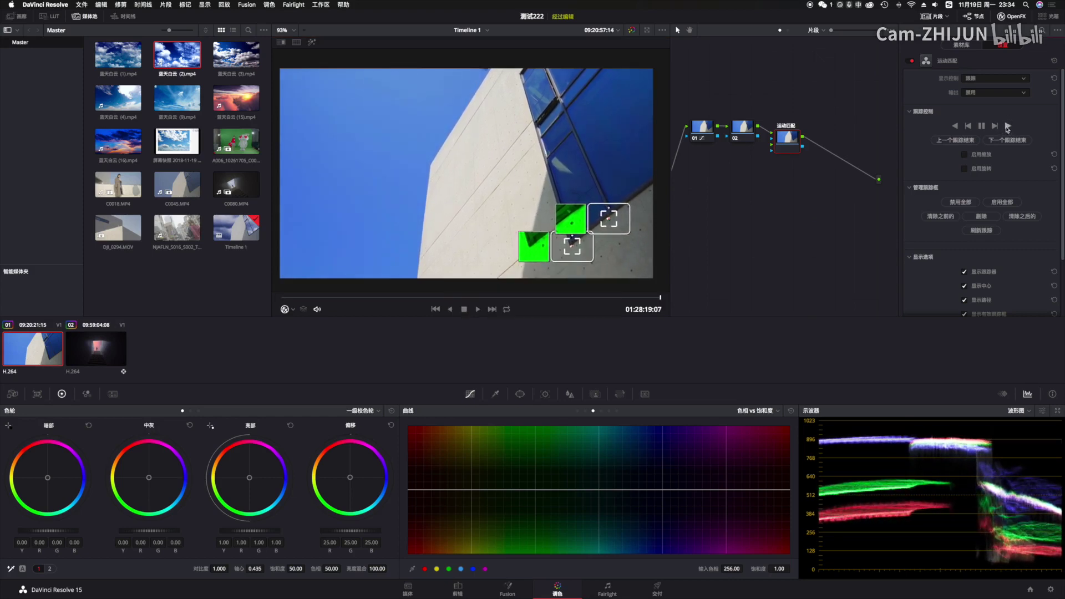
Step: Scrub through the clip while inspecting both trackers up close, and return to the first frame
click(285, 298)
drag(285, 299, 429, 306)
scroll(462, 211, up, 5)
drag(489, 195, 414, 157)
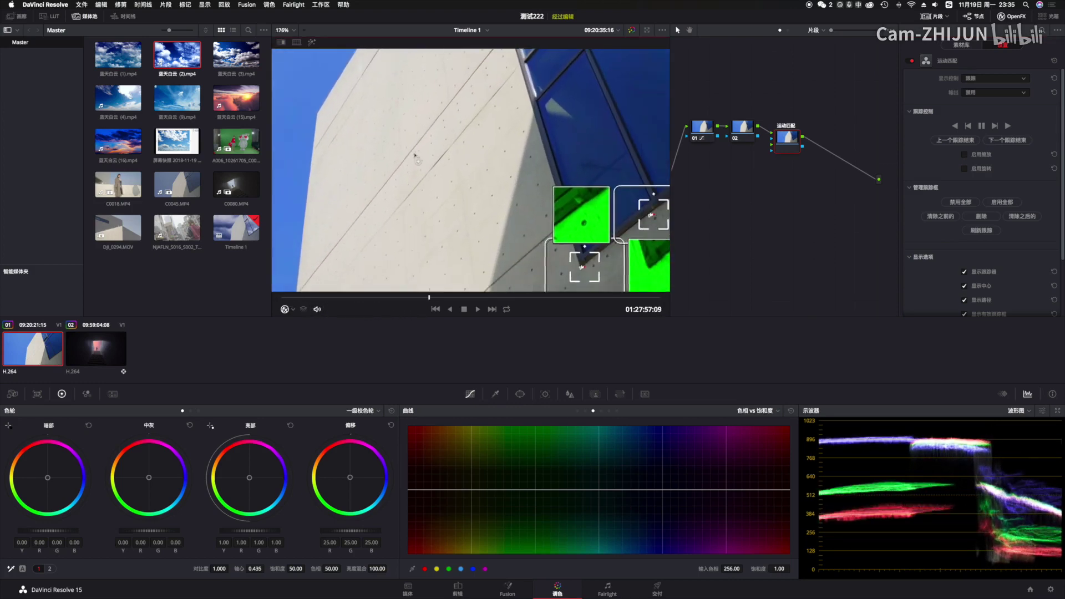
drag(549, 216, 453, 164)
drag(286, 302, 452, 304)
scroll(411, 249, down, 6)
drag(410, 230, 466, 269)
scroll(388, 192, down, 2)
drag(393, 209, 396, 220)
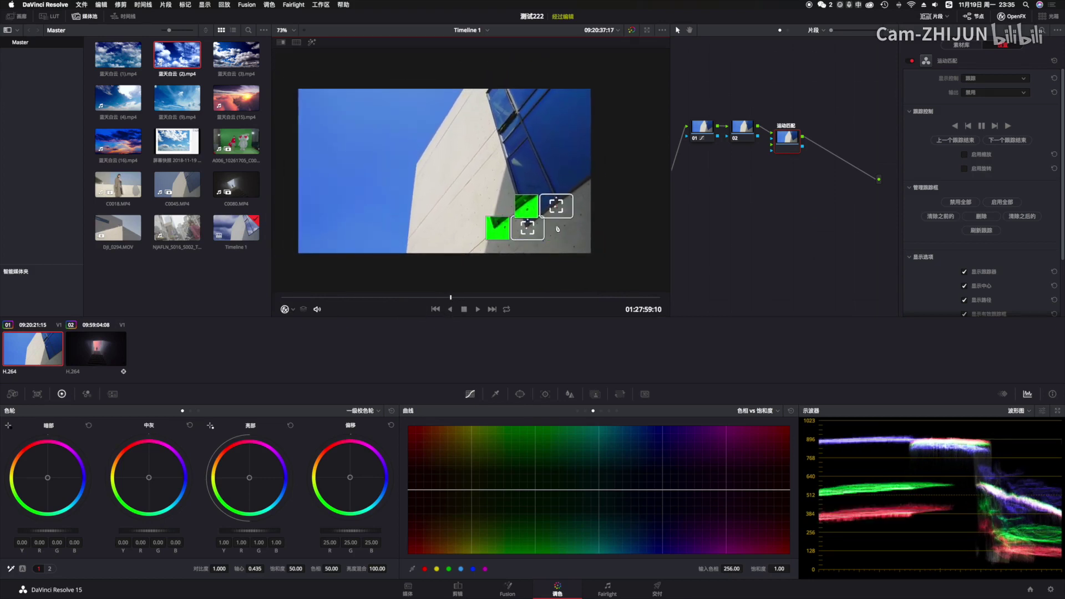
drag(290, 298, 270, 294)
Step: Shift the Match Move node and add the sky clip 蓝天白云 (9).mp4 to the node graph as an external matte below node 01
drag(783, 129, 792, 133)
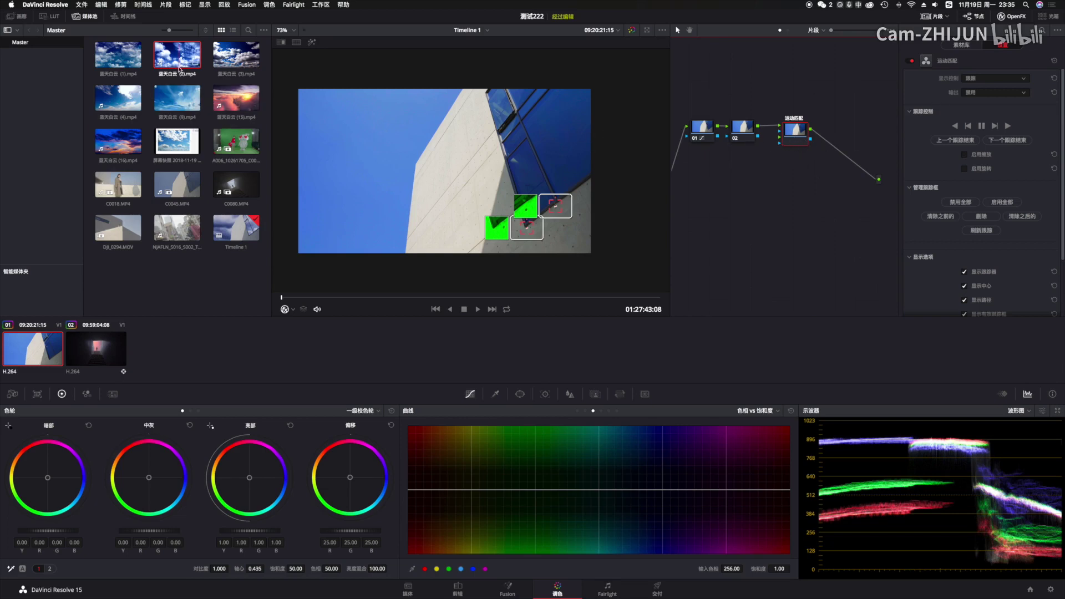
click(237, 110)
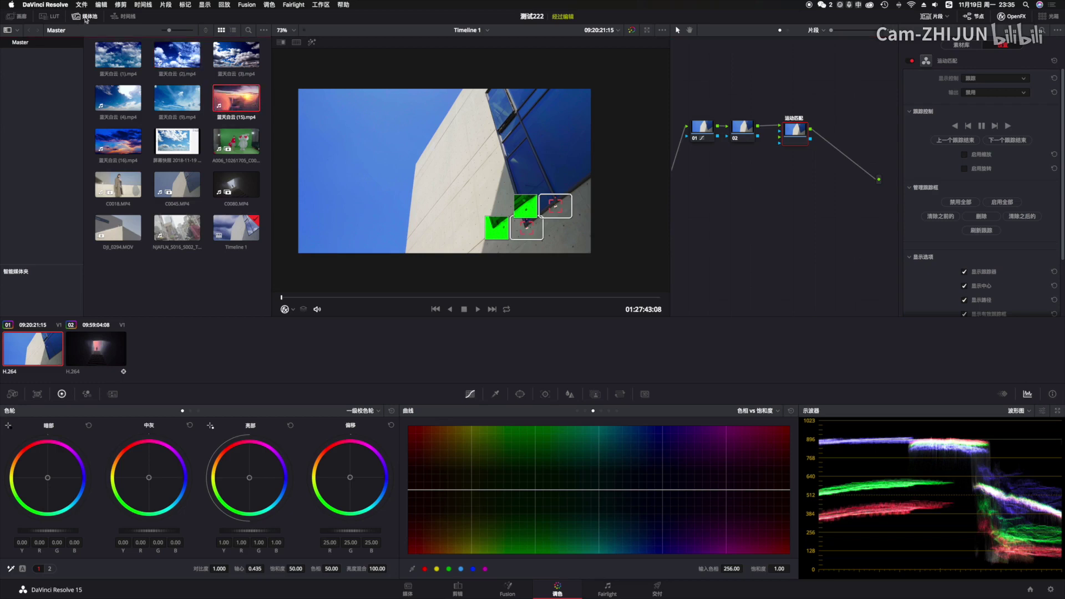
drag(228, 105, 697, 176)
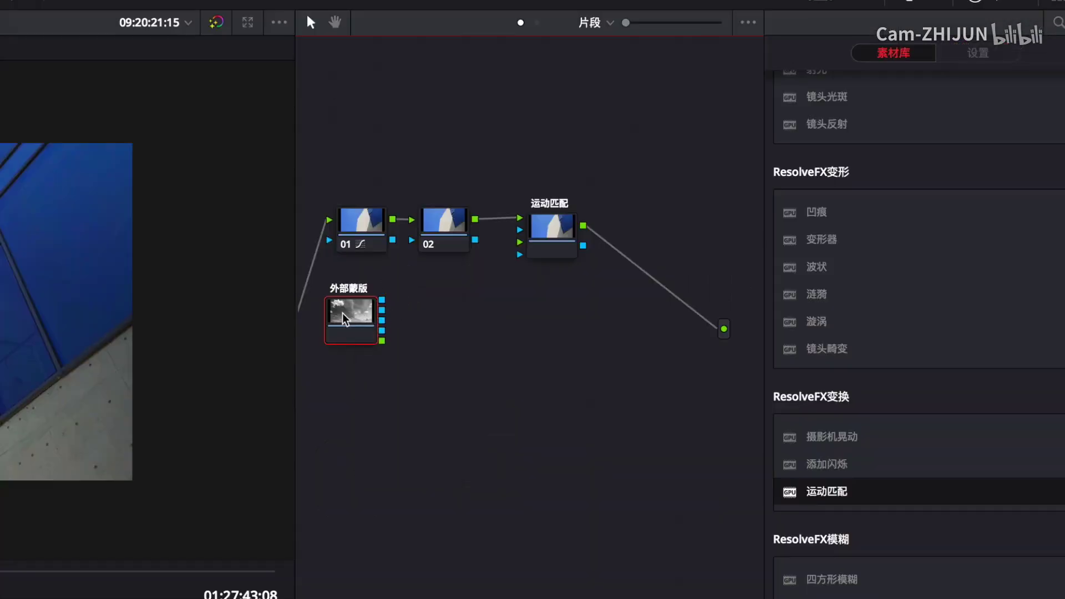
Step: Add corrector node 05 after the external matte and connect its RGB output to the Match Move node's second RGB input
right_click(347, 319)
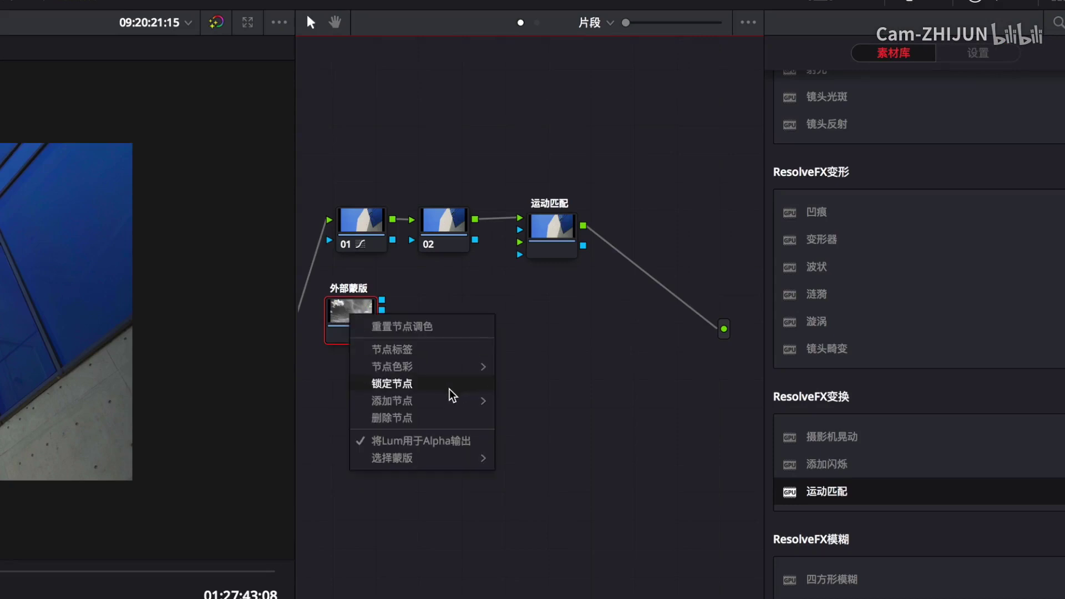
mouse_move(446, 401)
click(527, 405)
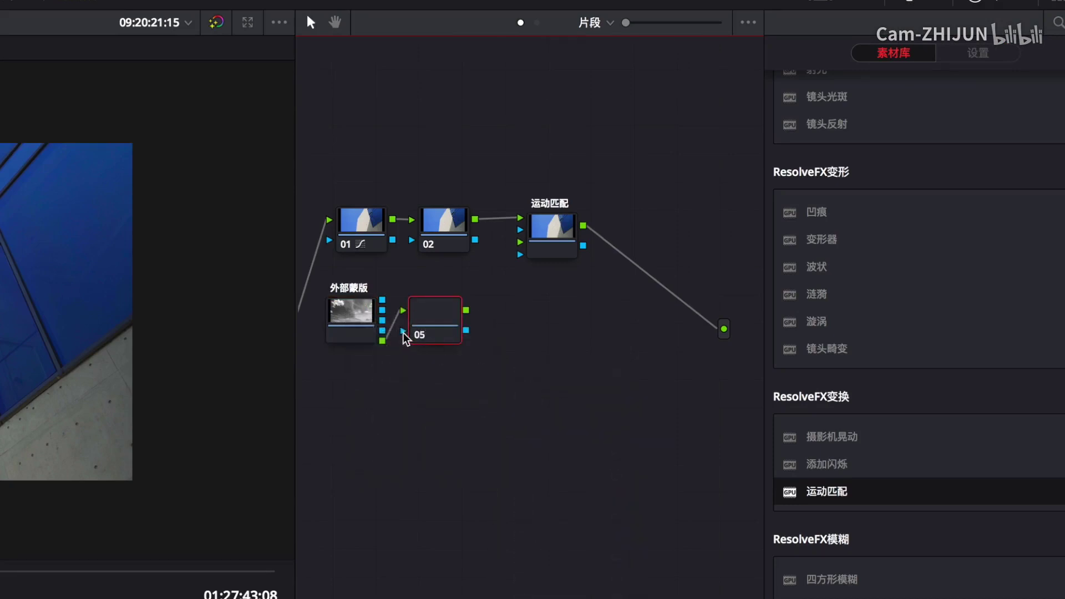
drag(453, 315, 520, 242)
click(461, 309)
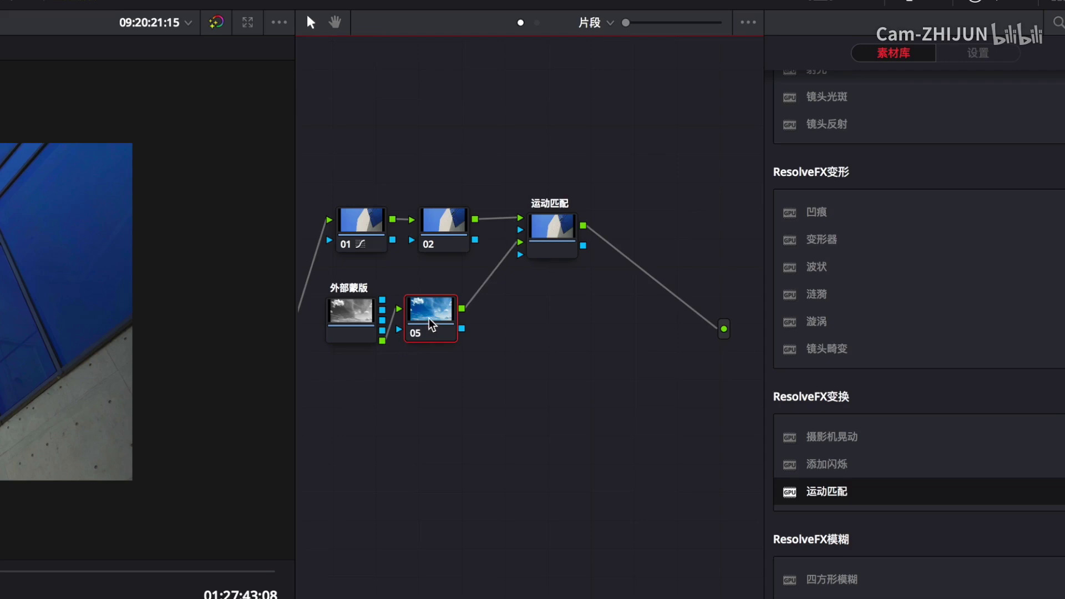
Step: Turn off the viewer's tracker overlay and set the Match Move node's output to composite (合成), scrubbing the clip to check it
click(349, 324)
click(431, 311)
click(554, 229)
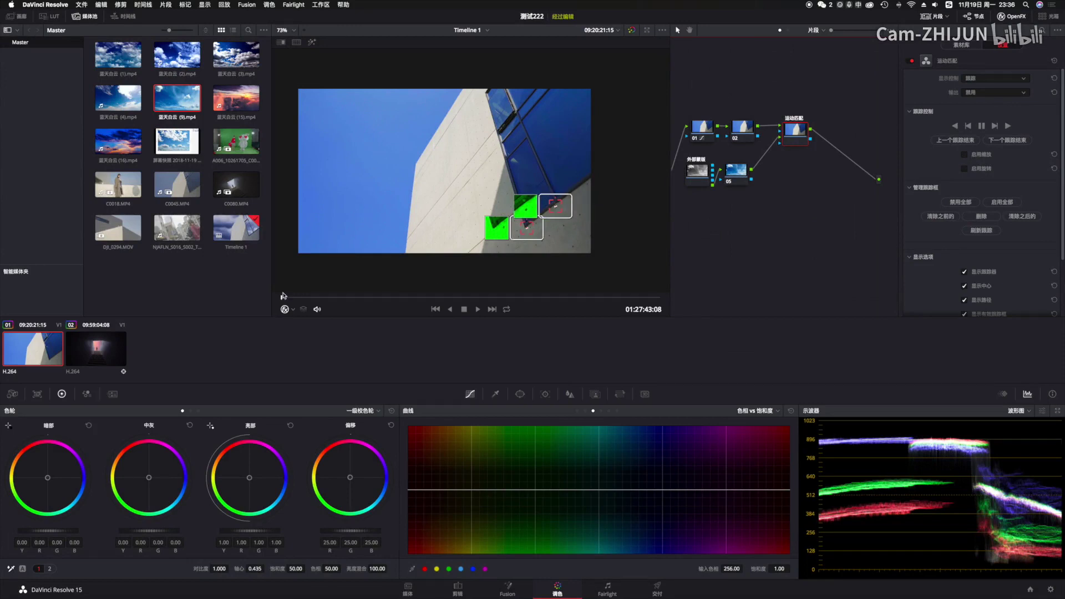
click(292, 312)
click(299, 321)
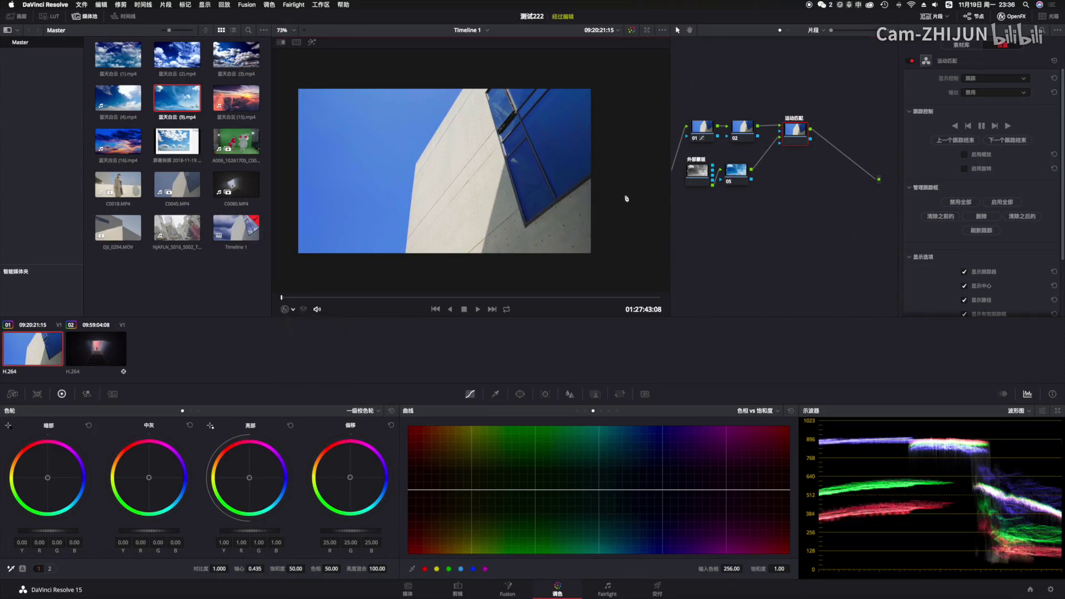
click(983, 94)
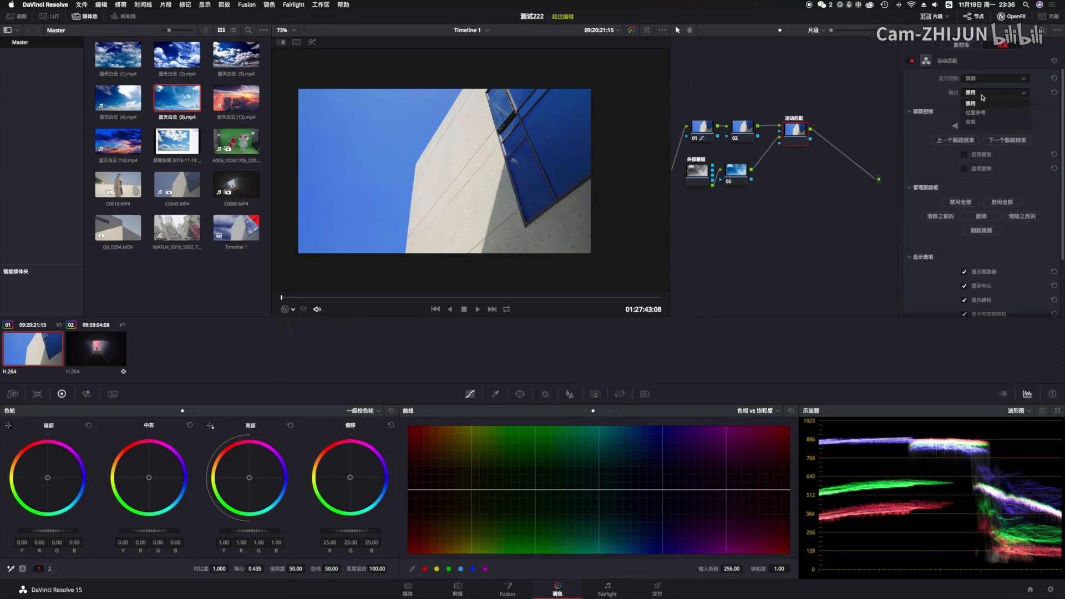
click(976, 122)
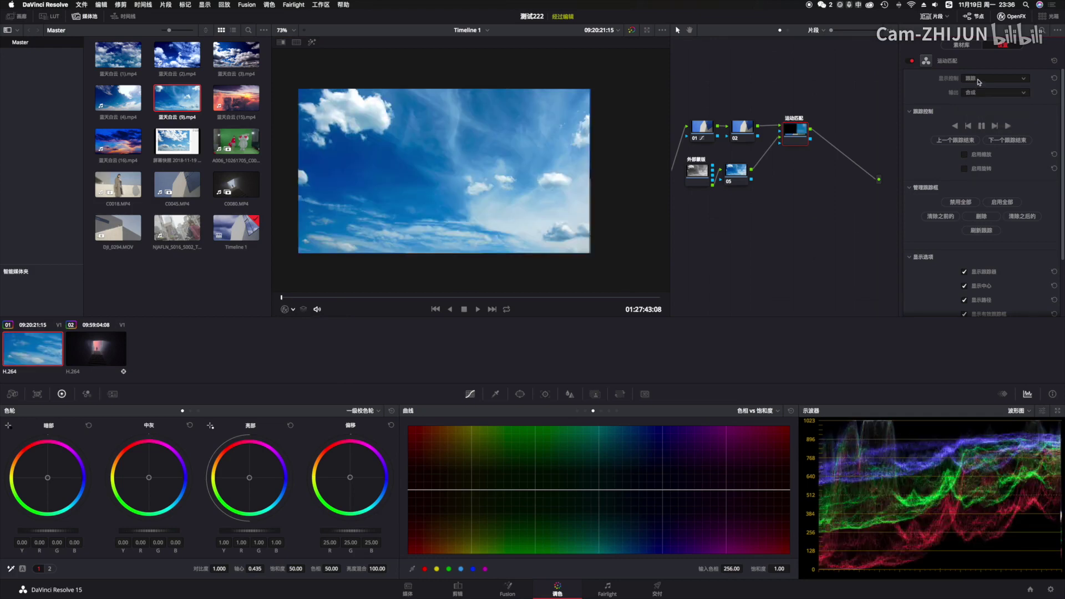
drag(315, 299, 258, 295)
Step: Add corrector node 06 below the sky nodes and connect its input to the graph's source
mouse_move(799, 161)
mouse_down()
mouse_move(888, 162)
mouse_move(806, 155)
mouse_up()
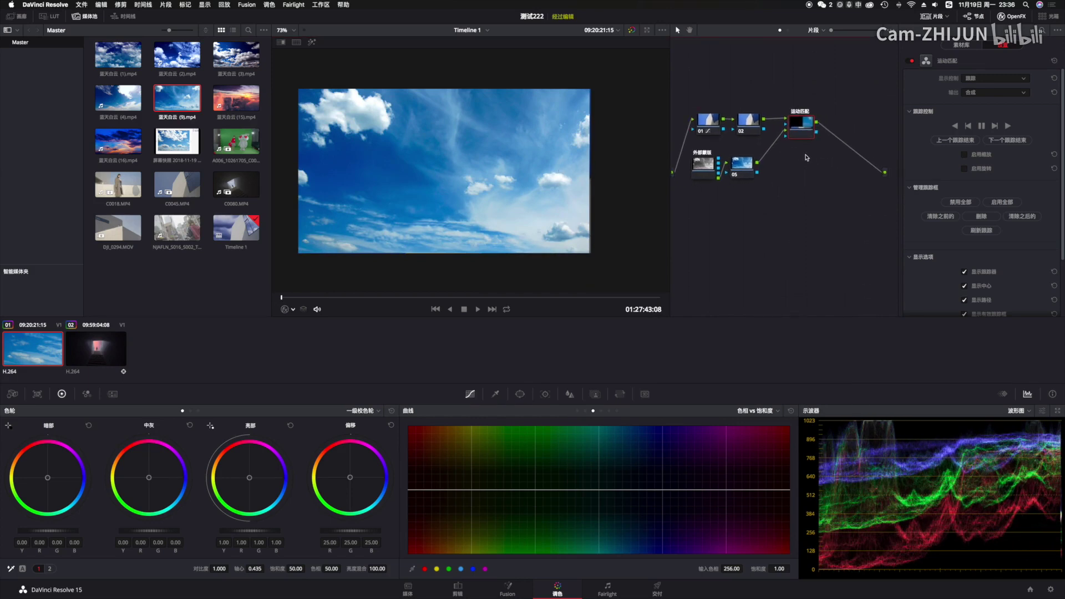
right_click(778, 244)
mouse_move(818, 257)
click(875, 259)
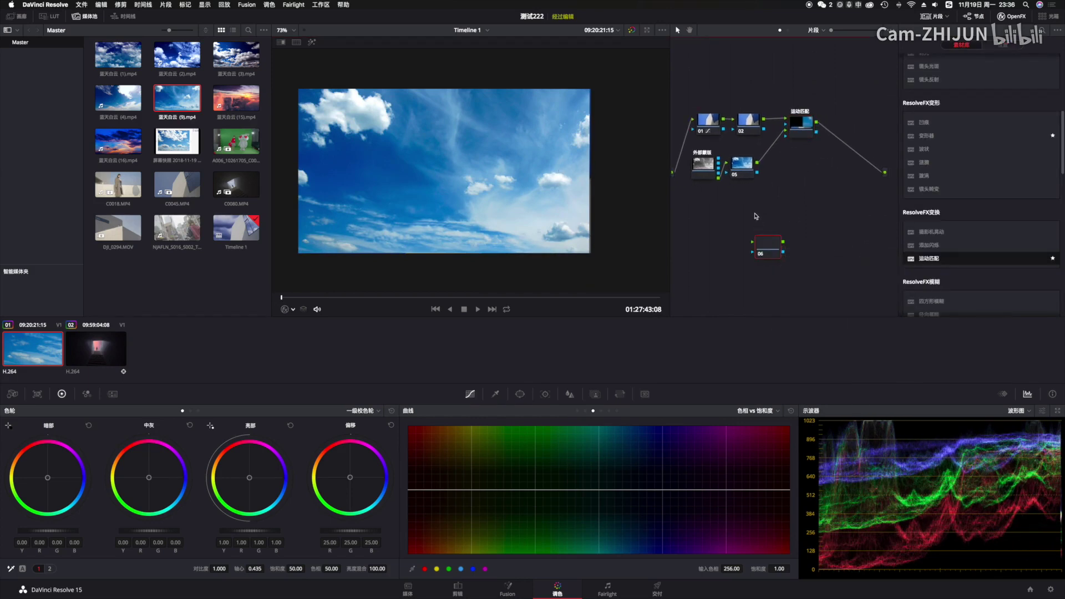
drag(765, 249, 672, 173)
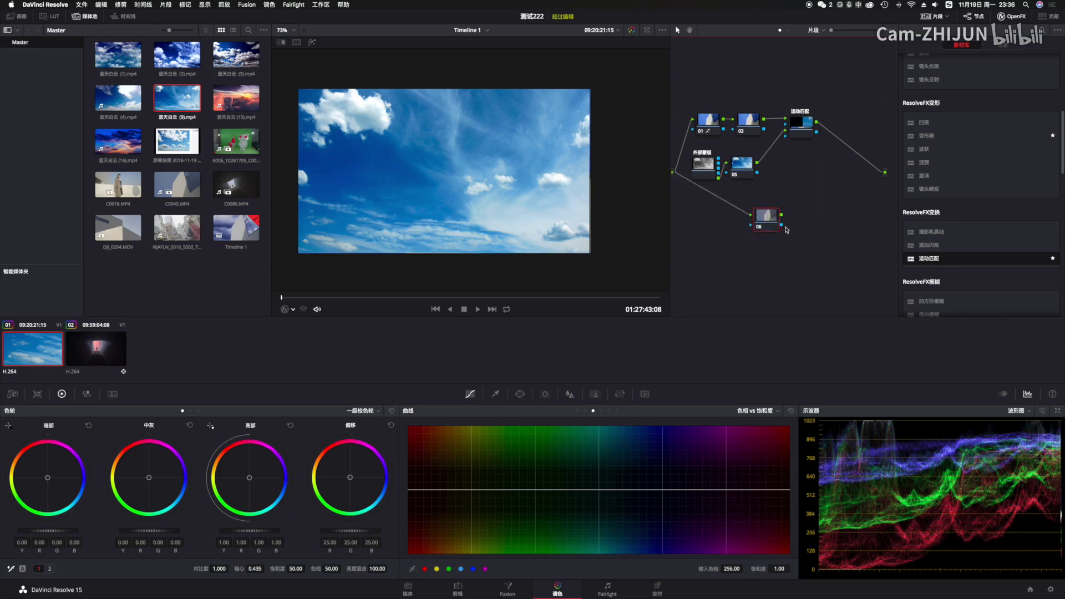
Step: Add a layer mixer, feed it from the Match Move node and node 06, and connect it to the graph's final output
right_click(827, 173)
mouse_move(854, 185)
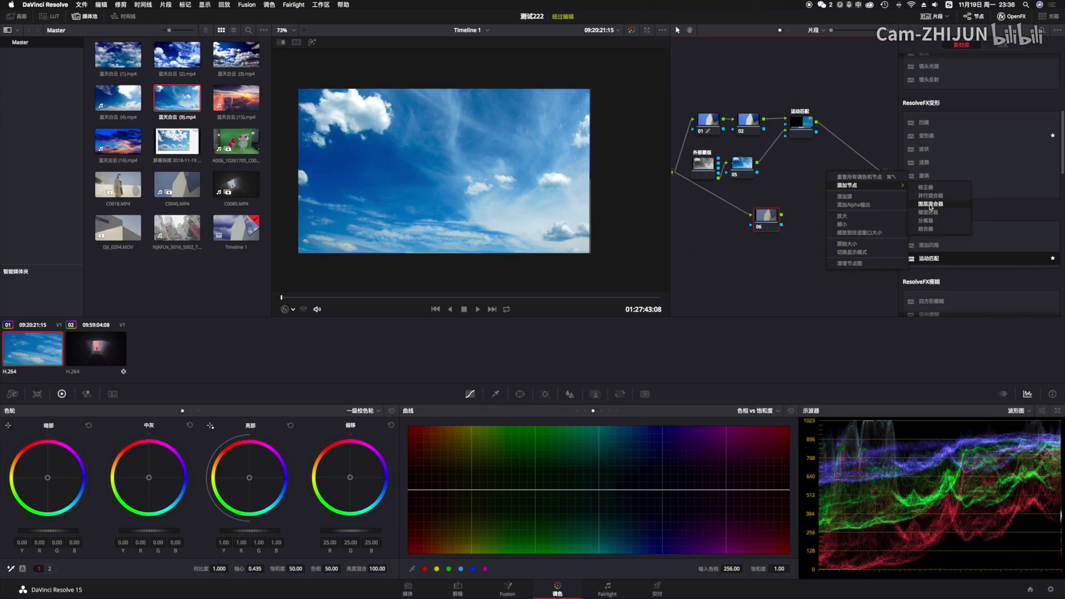
click(932, 205)
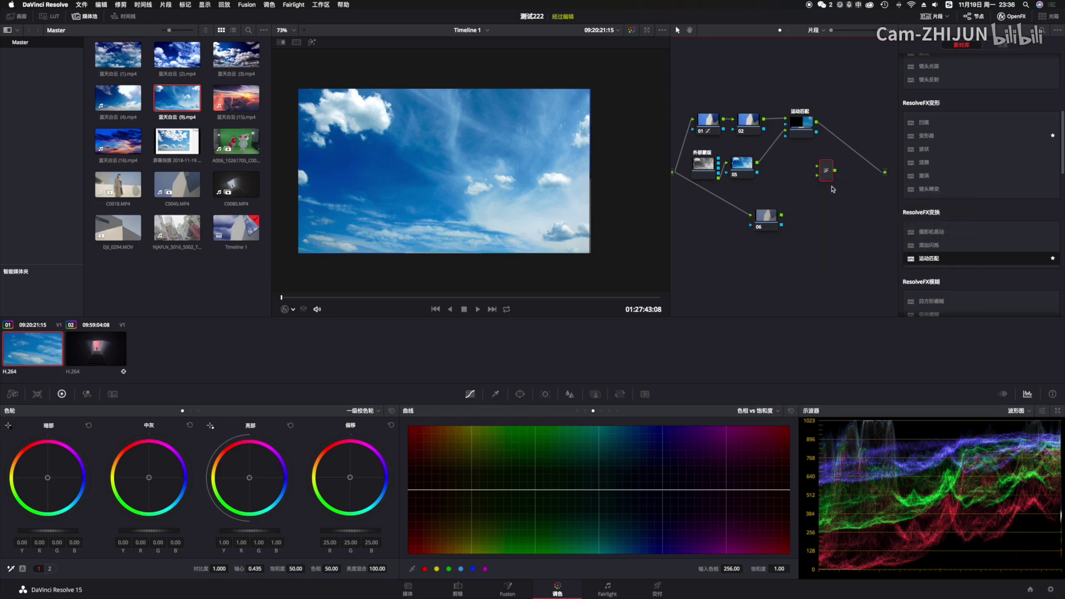
drag(821, 165, 827, 167)
drag(781, 216, 816, 122)
click(850, 149)
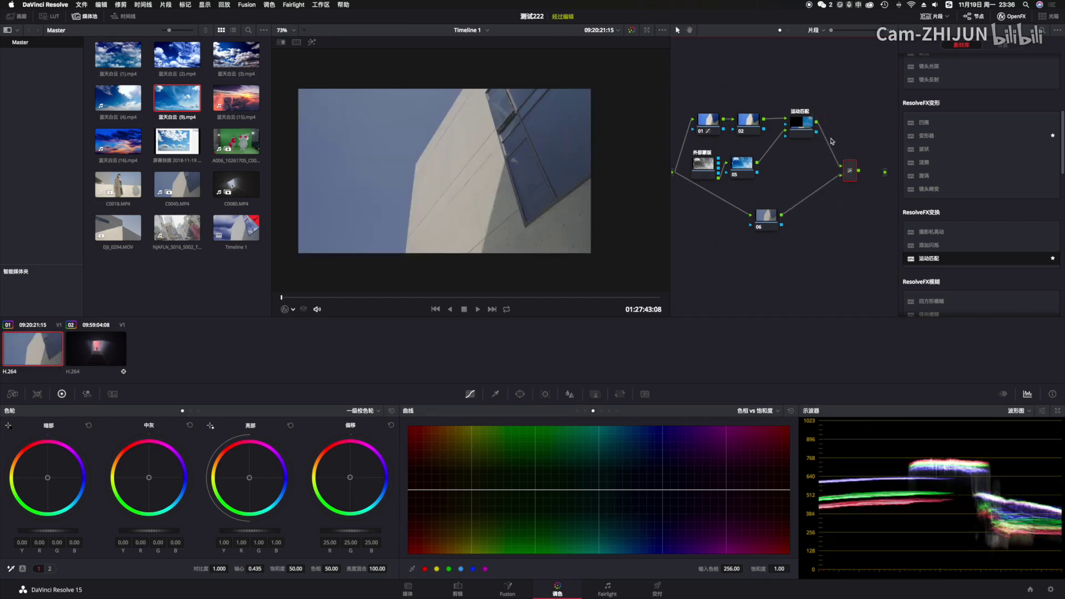
drag(859, 171, 885, 174)
Step: Select node 06 and show its HSL qualifier
click(764, 225)
click(769, 222)
drag(770, 209, 770, 210)
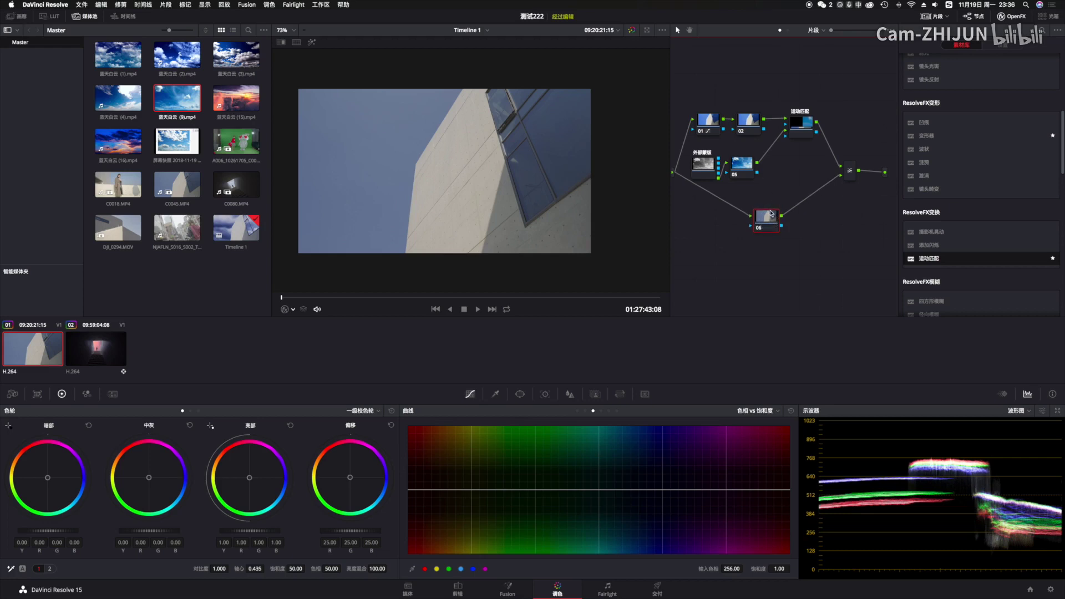
click(495, 394)
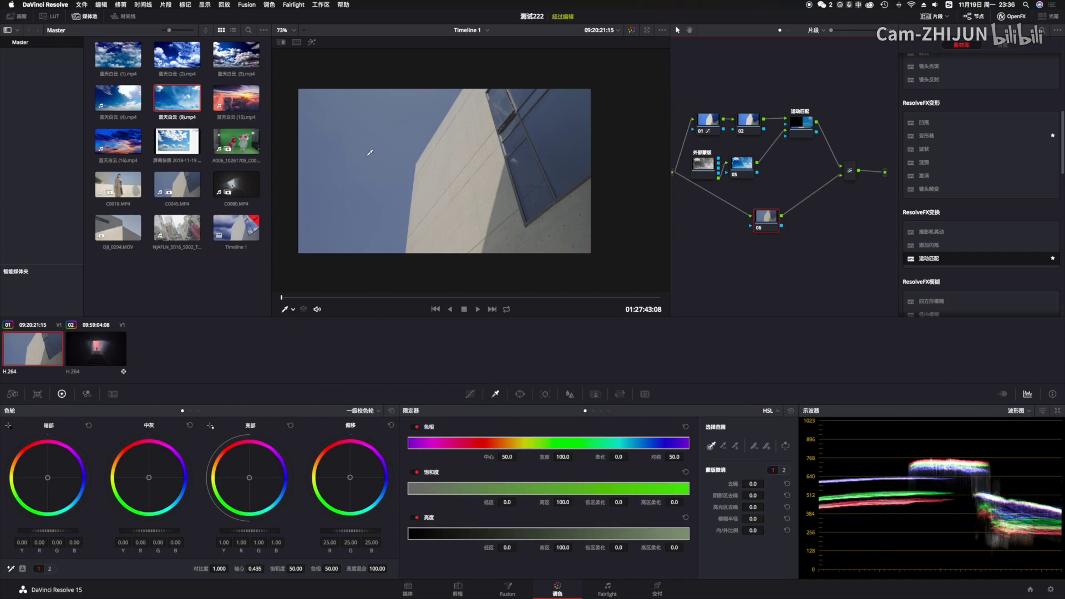
Step: Rearrange node 01 and the sky nodes, feed node 06 from node 01's output instead of the source, and select node 06
click(713, 198)
drag(707, 128, 733, 163)
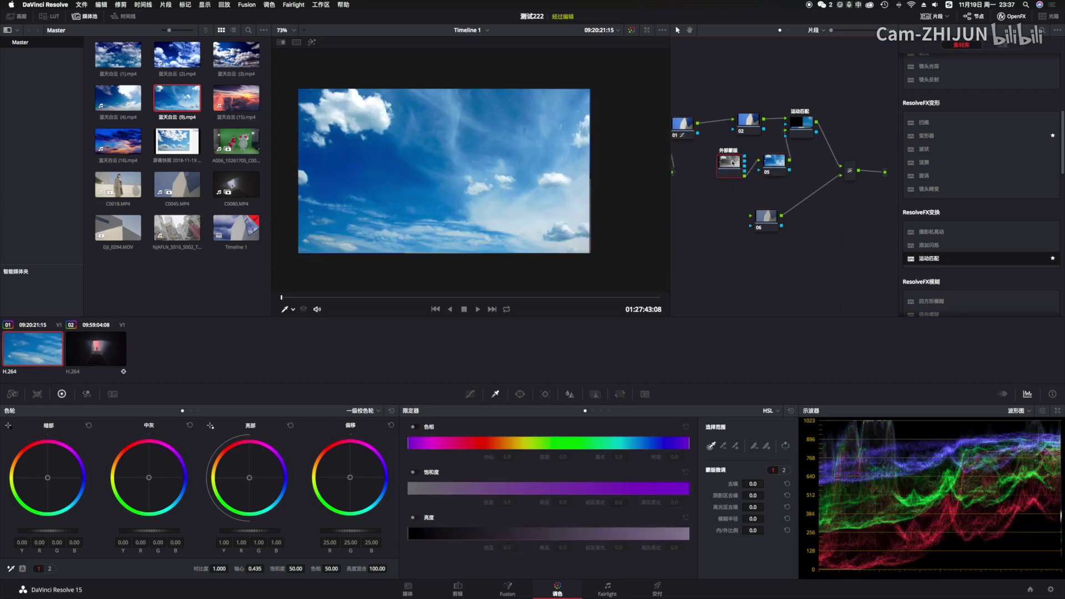
click(727, 190)
drag(758, 219, 752, 215)
mouse_move(728, 164)
mouse_down()
mouse_move(738, 152)
mouse_move(797, 167)
mouse_move(736, 157)
mouse_up()
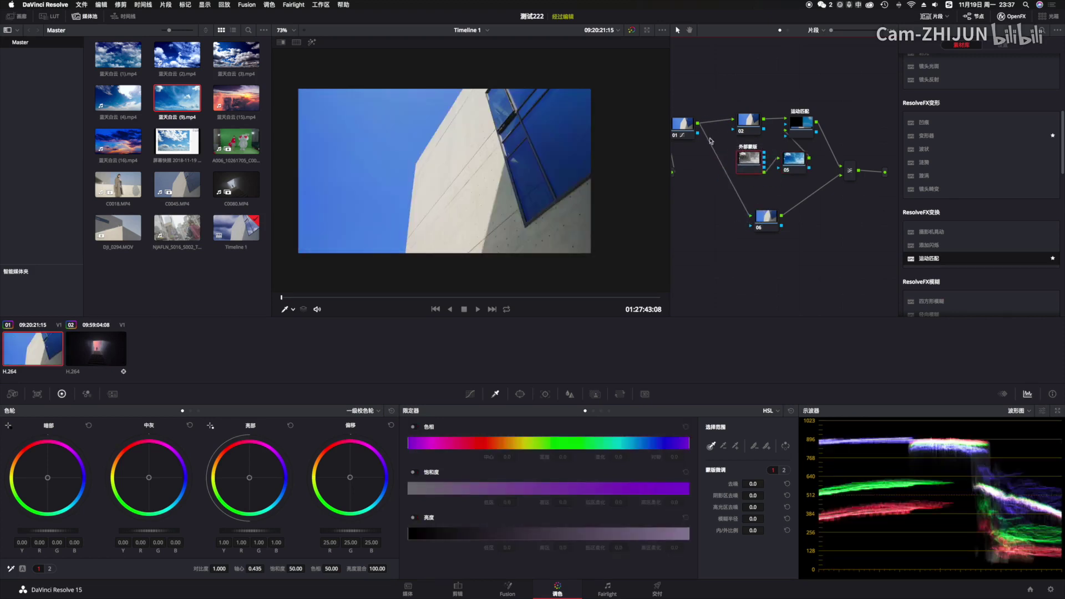
click(766, 216)
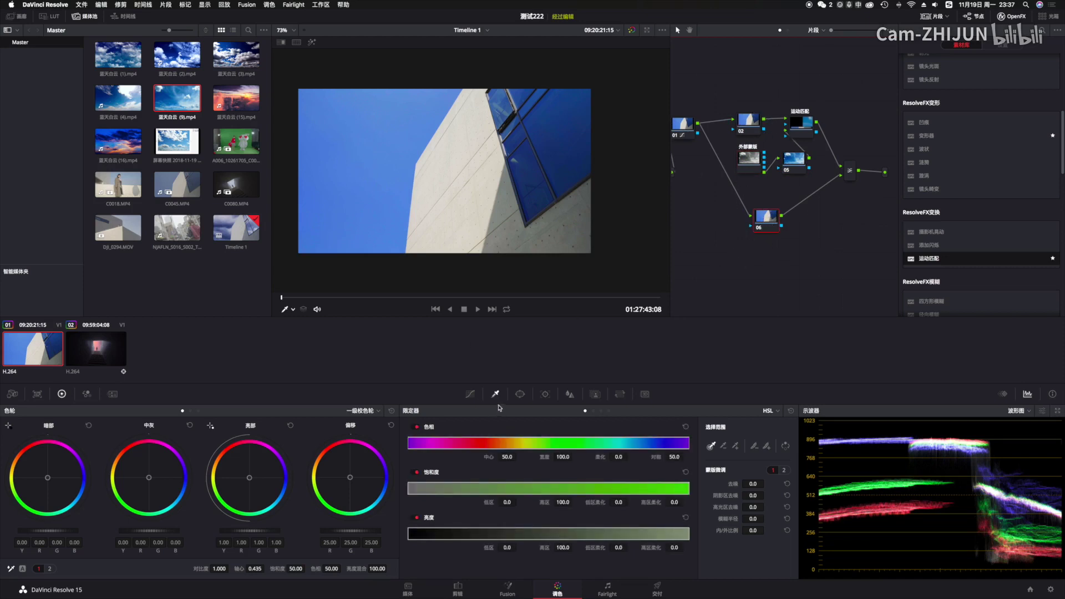
Step: Sample the blue sky range for node 06's HSL key, invert the selection, and highlight the matte
click(400, 211)
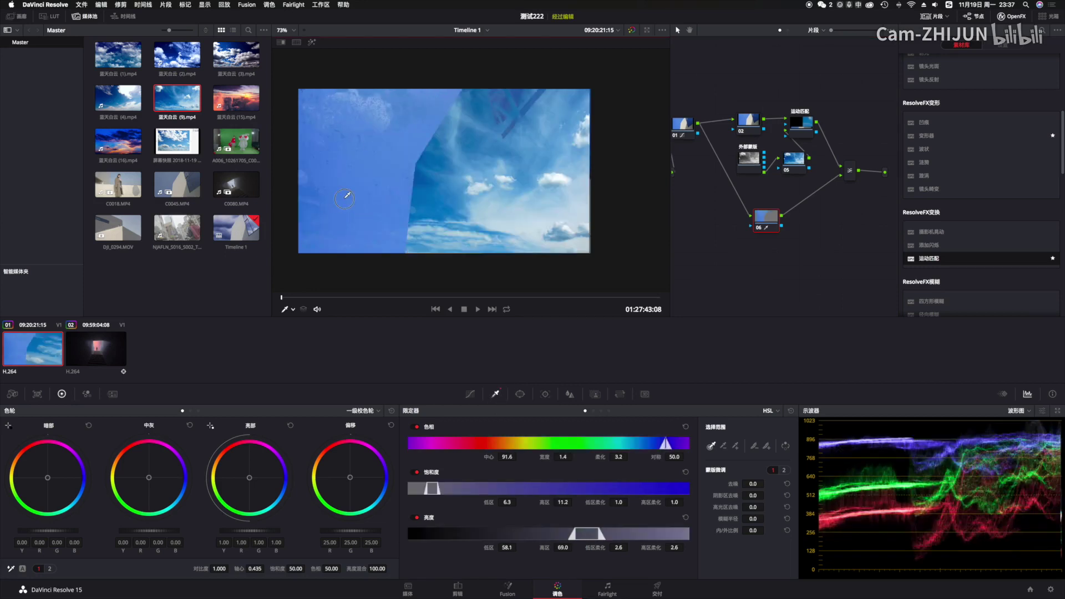
mouse_move(326, 145)
mouse_down()
mouse_move(350, 115)
mouse_move(382, 108)
mouse_up()
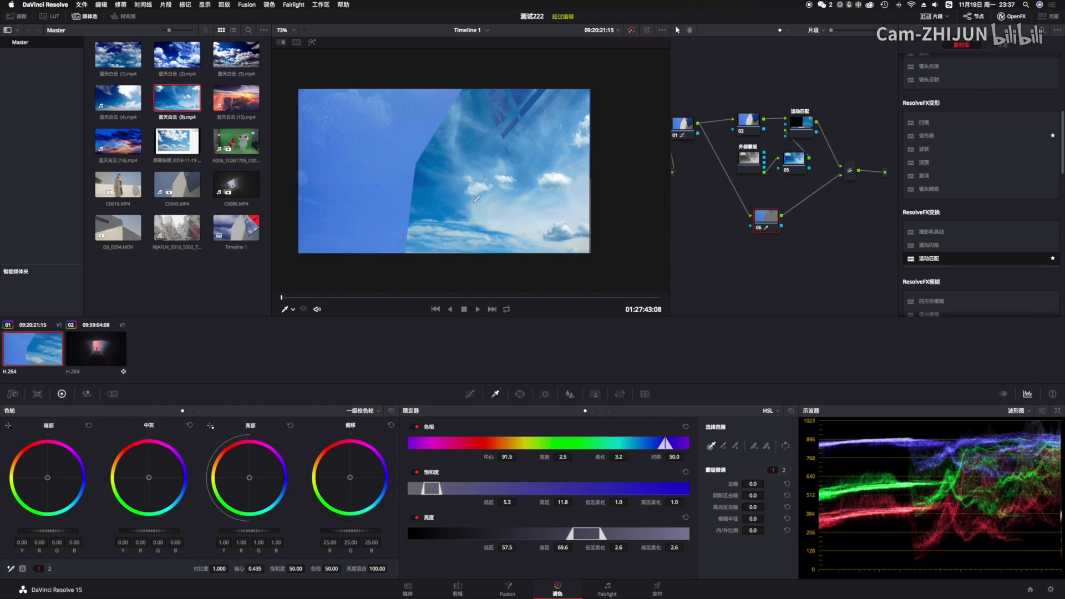
click(785, 447)
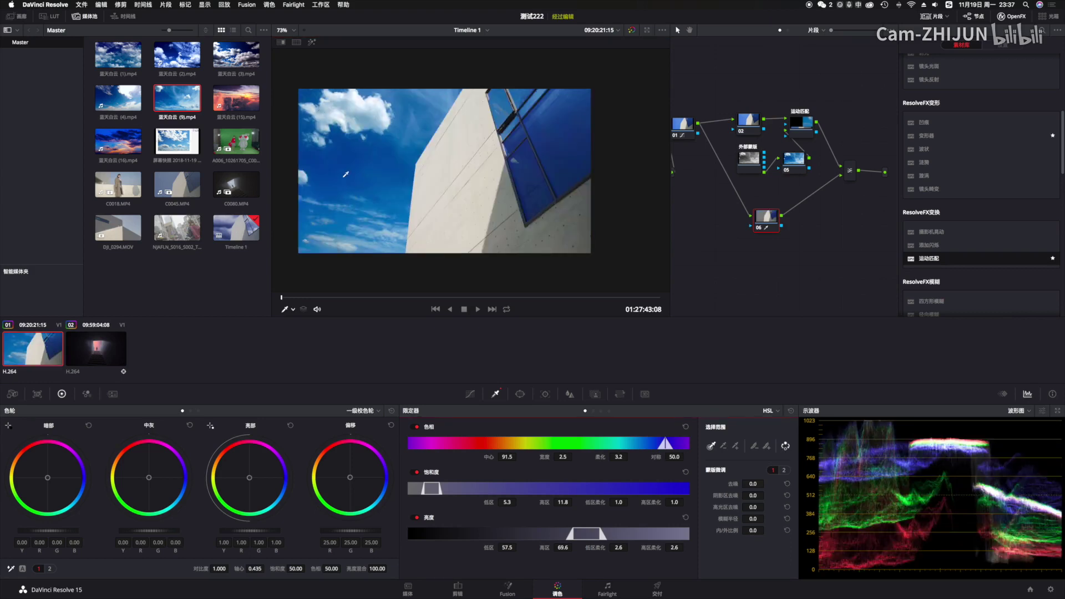
mouse_move(362, 107)
mouse_down()
mouse_move(311, 177)
mouse_move(317, 221)
mouse_move(391, 88)
mouse_move(410, 116)
mouse_up()
click(312, 43)
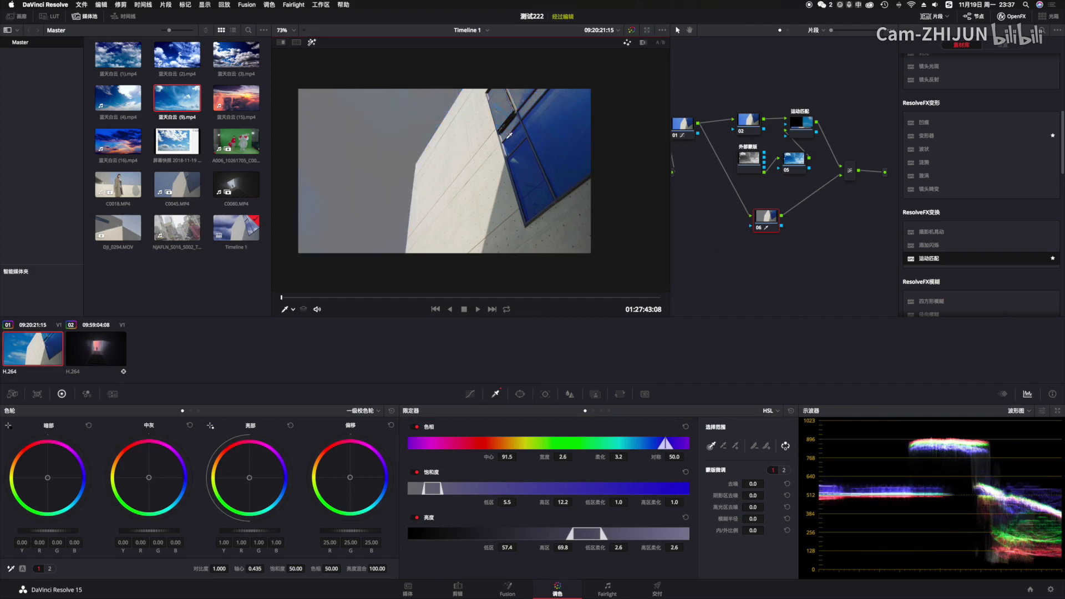
Step: Refine node 06's key to hue width 37.6, saturation range 2.3 to 19.7 and luminance low 57.7, with the highlight view off
drag(508, 504, 490, 504)
drag(564, 503, 596, 511)
mouse_move(509, 548)
mouse_down()
mouse_move(437, 540)
mouse_move(511, 540)
mouse_up()
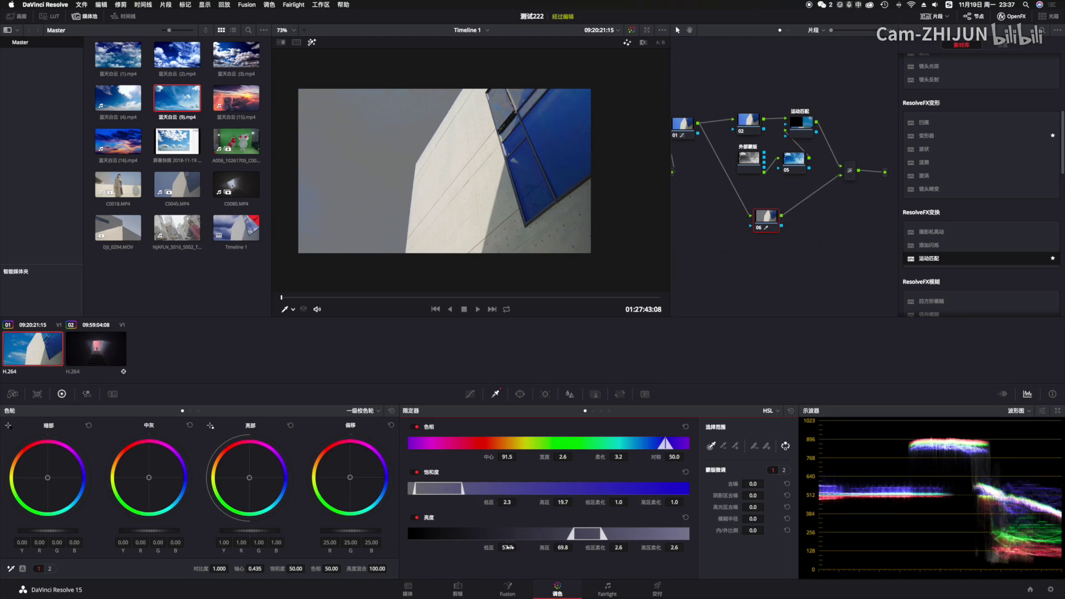
drag(563, 457, 706, 467)
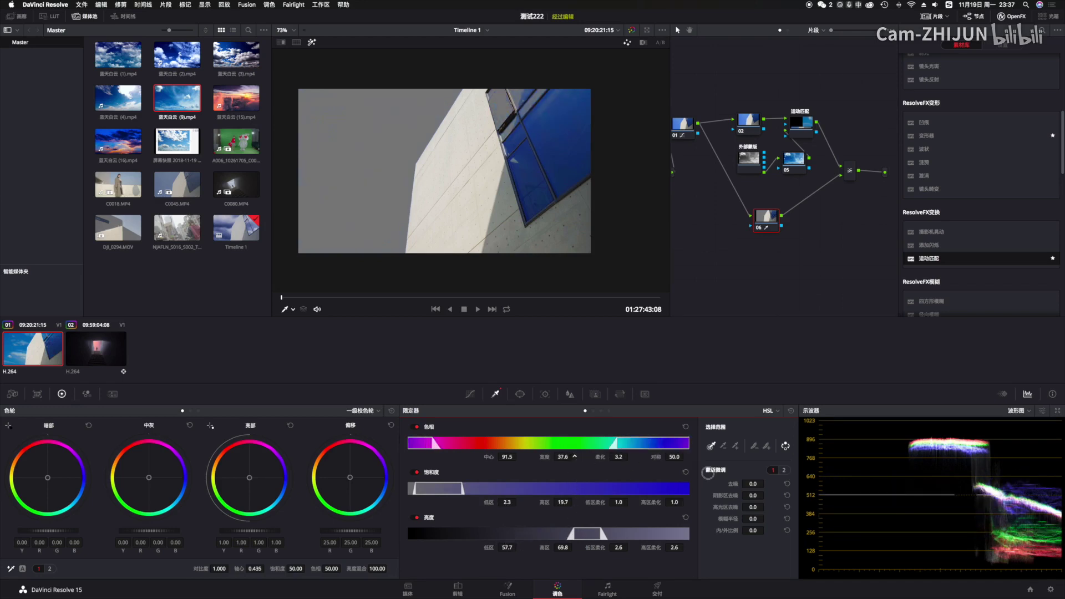
drag(507, 547, 466, 549)
click(311, 43)
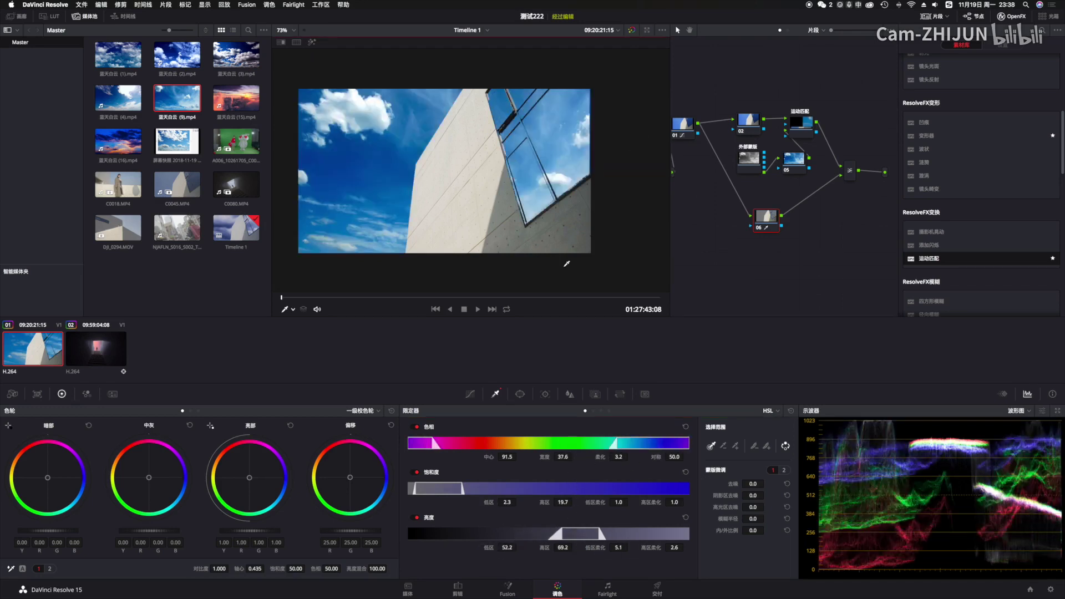
drag(507, 548, 529, 550)
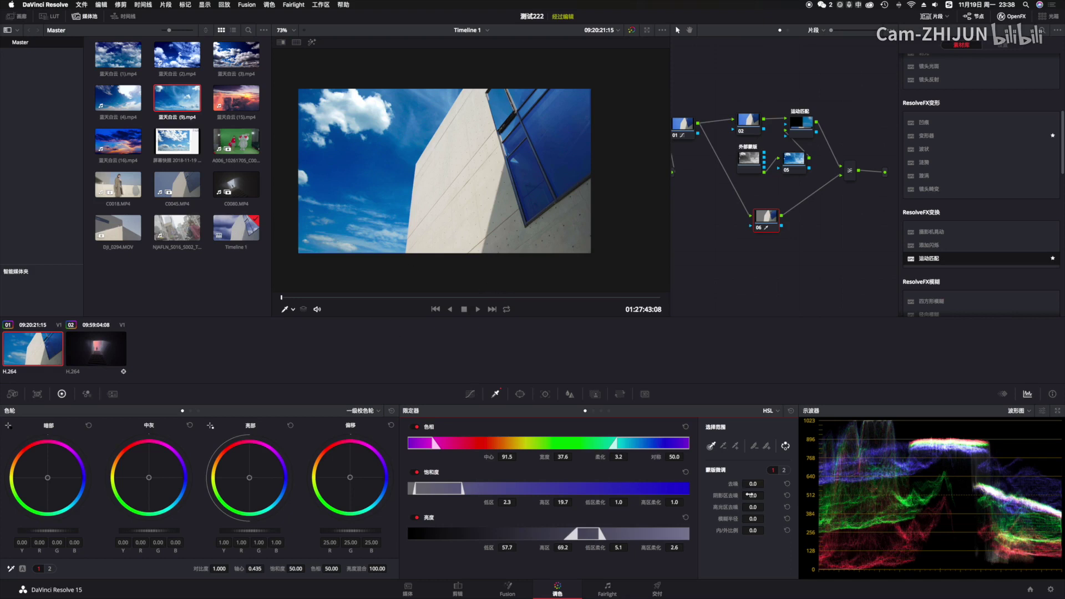
Step: Play the clip from several points to examine the keyed building edges and window against the moving sky
click(335, 299)
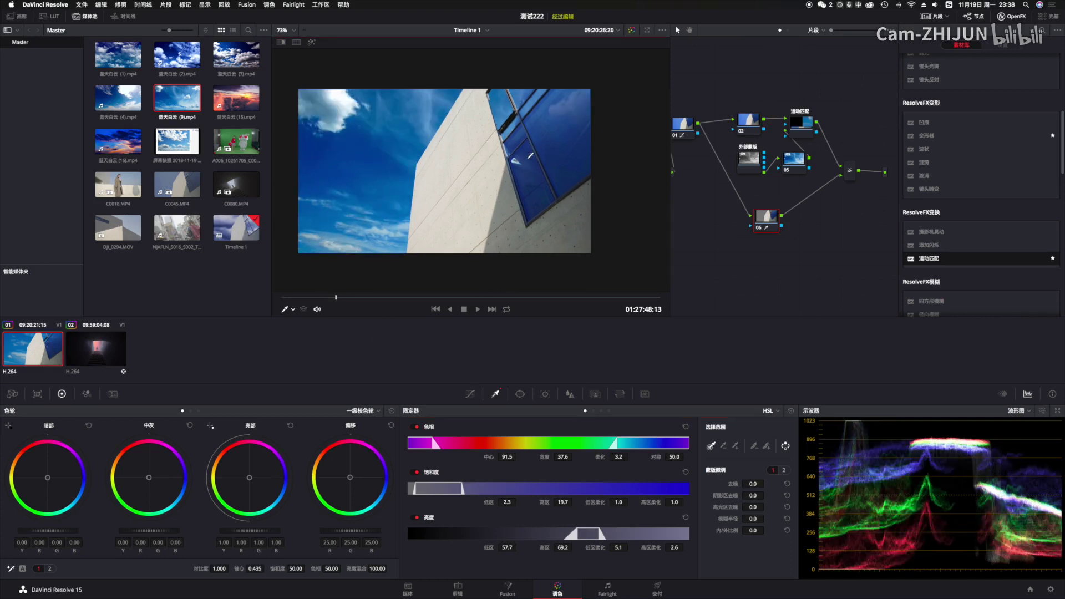
key(space)
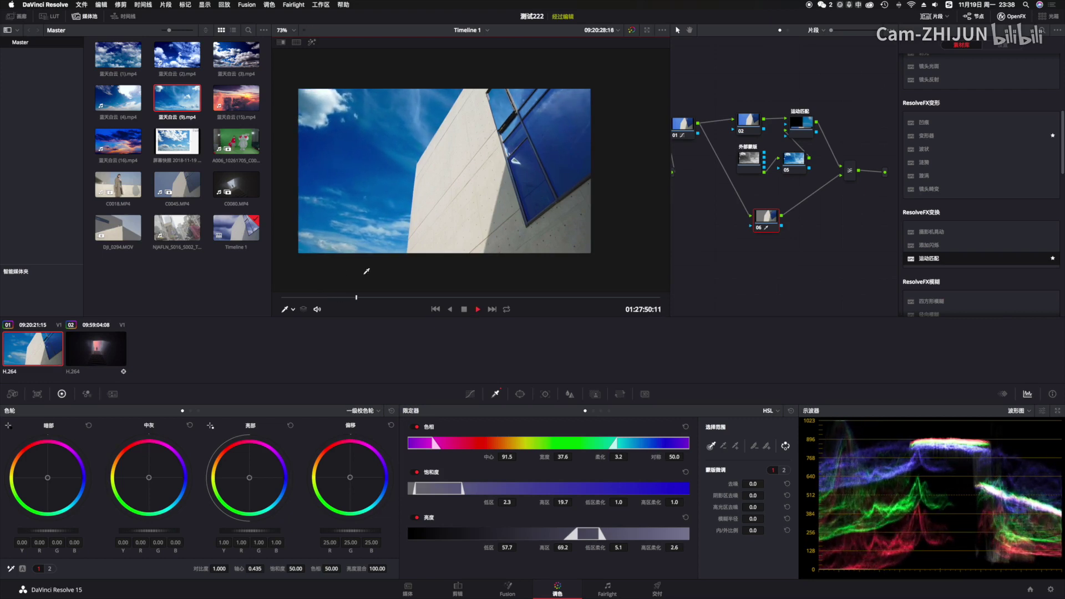
key(space)
click(493, 298)
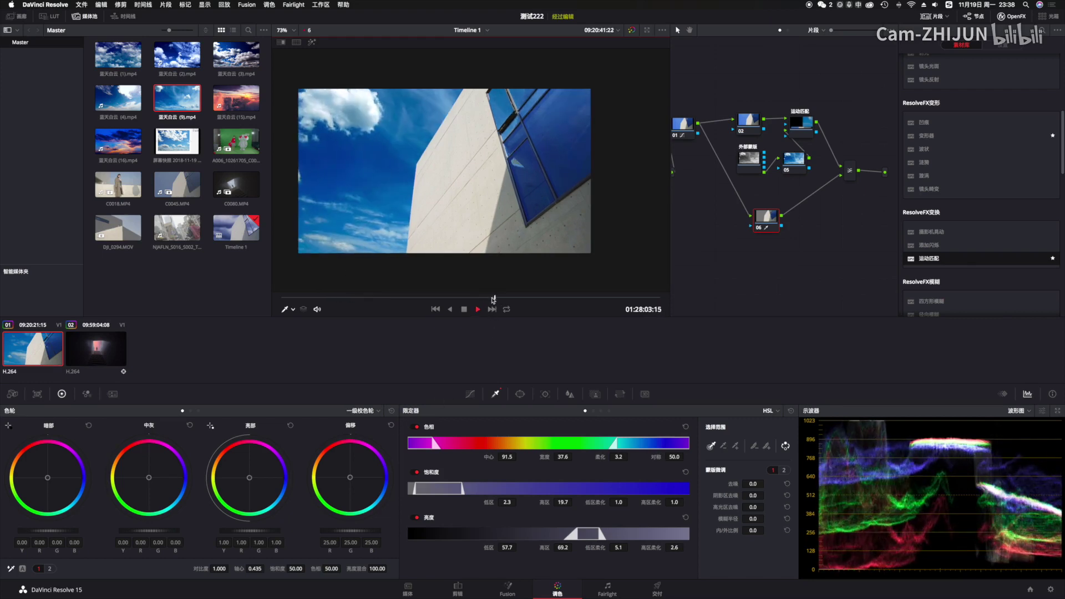
click(323, 297)
key(space)
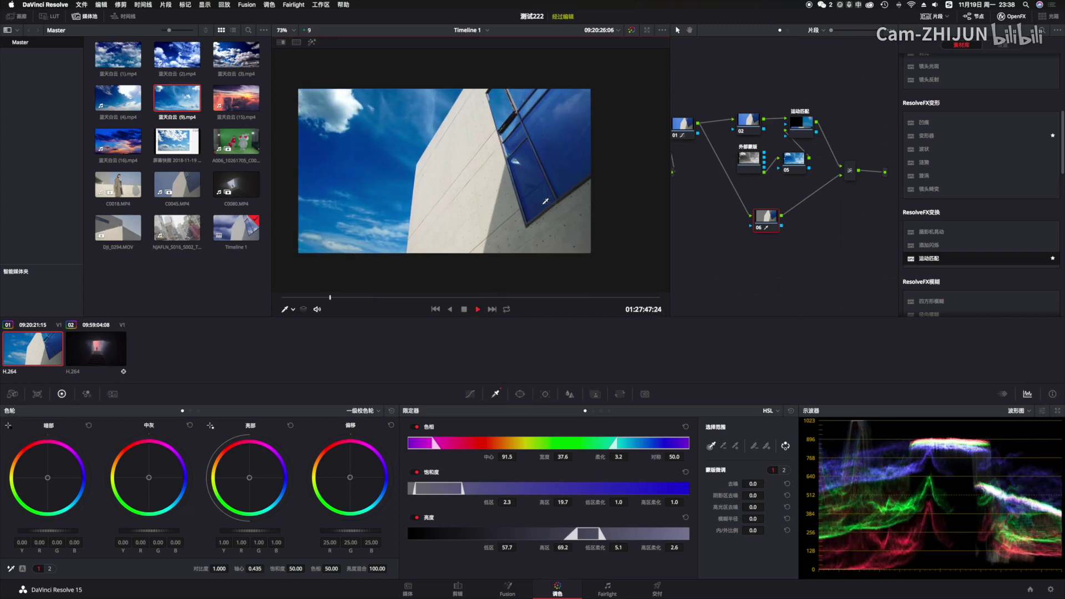
key(space)
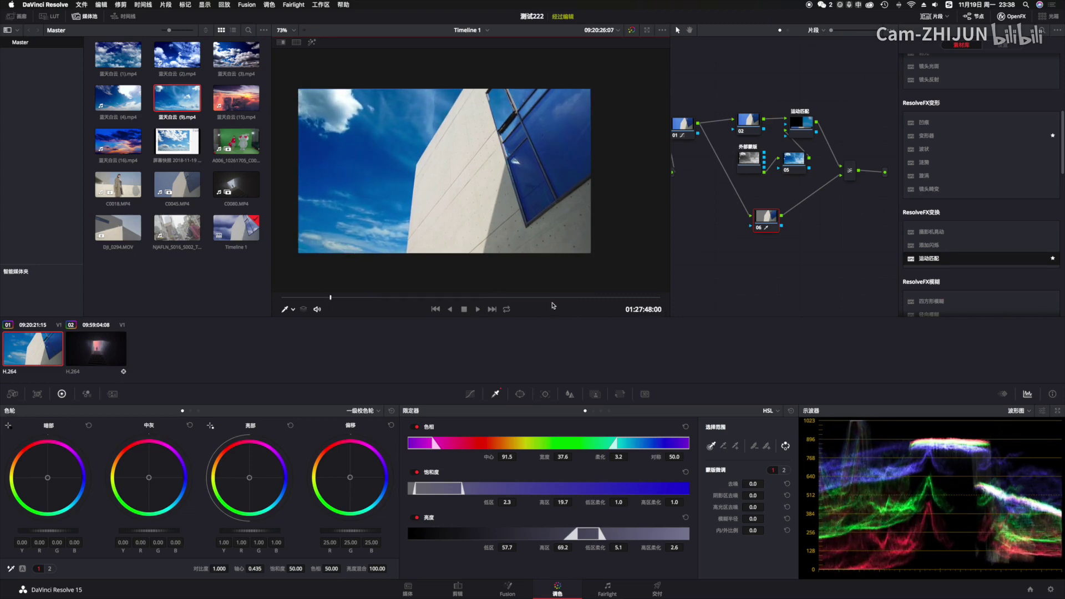
click(552, 298)
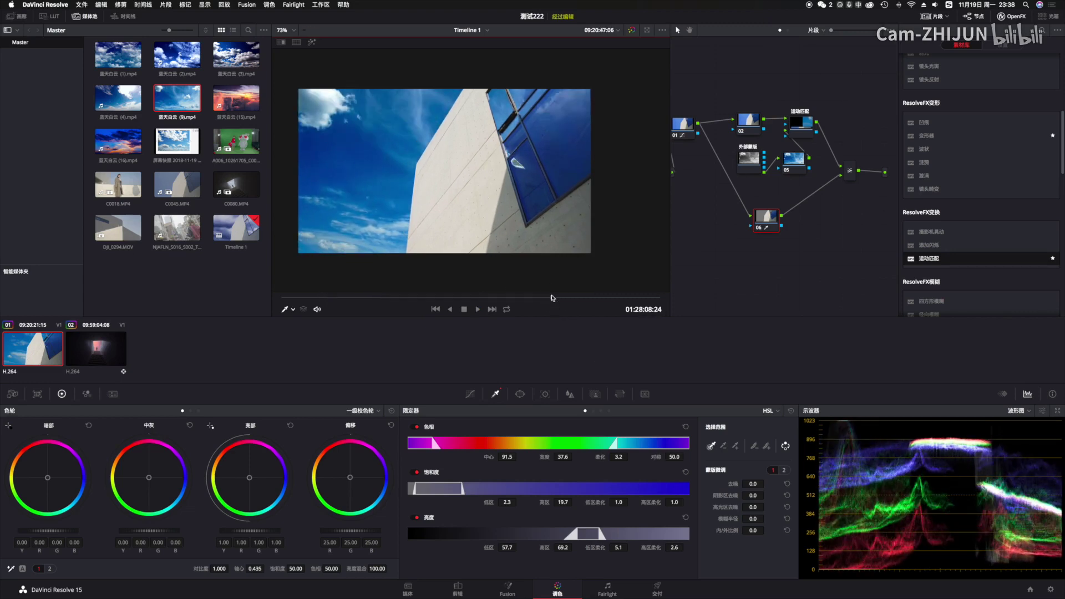
key(space)
Step: Try to extend node 06's key by adding colour samples from the window area
click(735, 447)
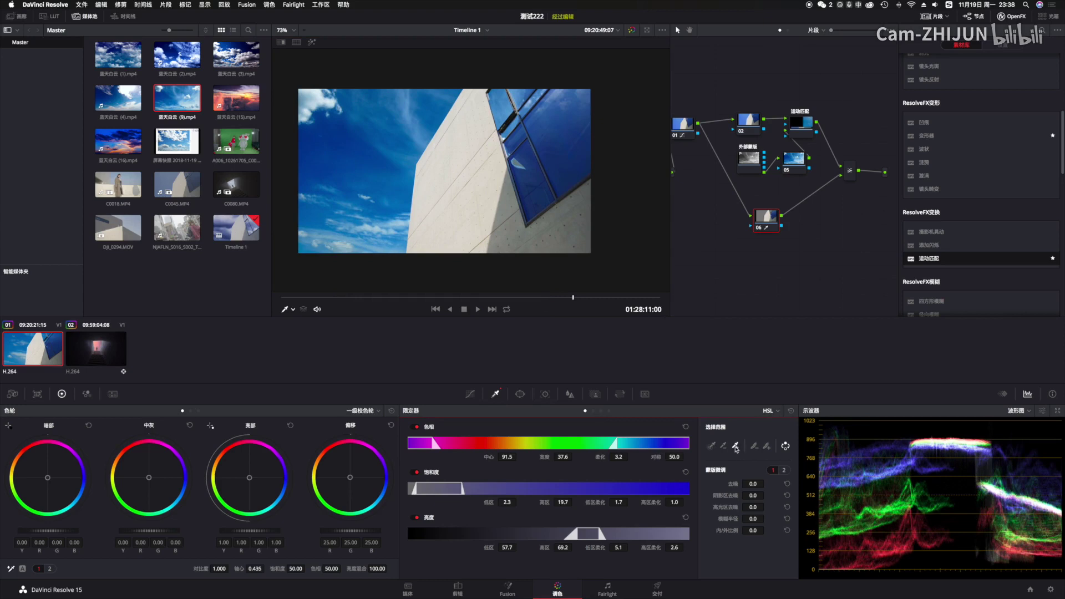
click(520, 162)
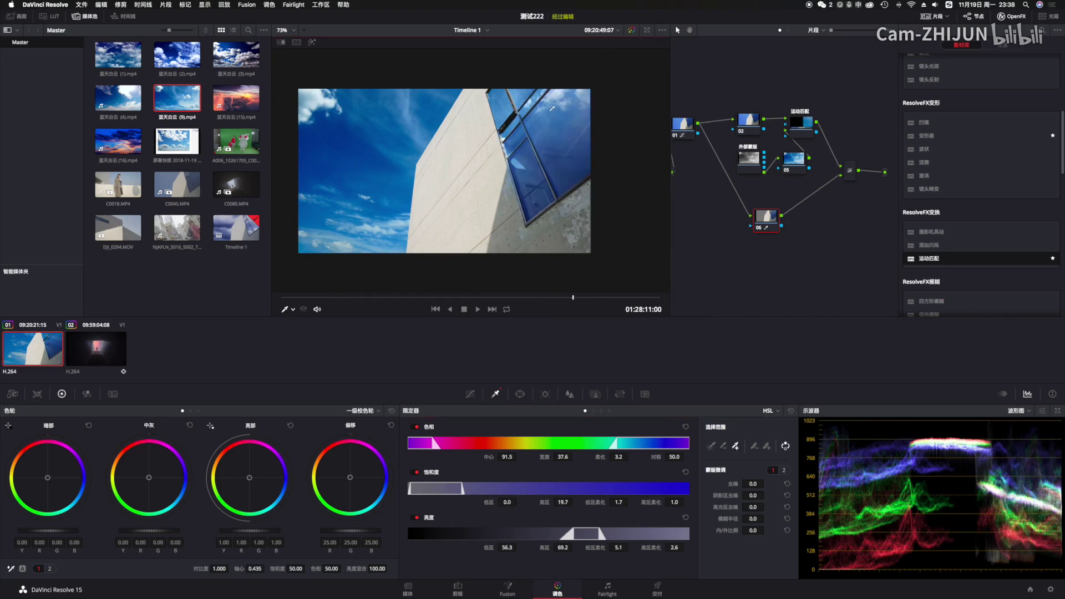
key(super+z)
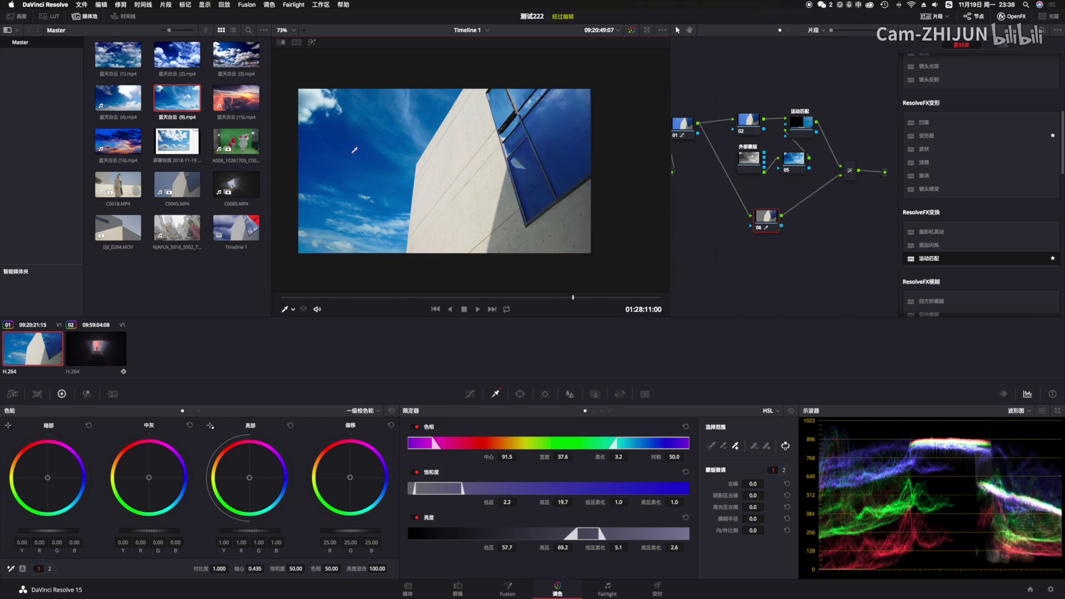
scroll(503, 138, up, 5)
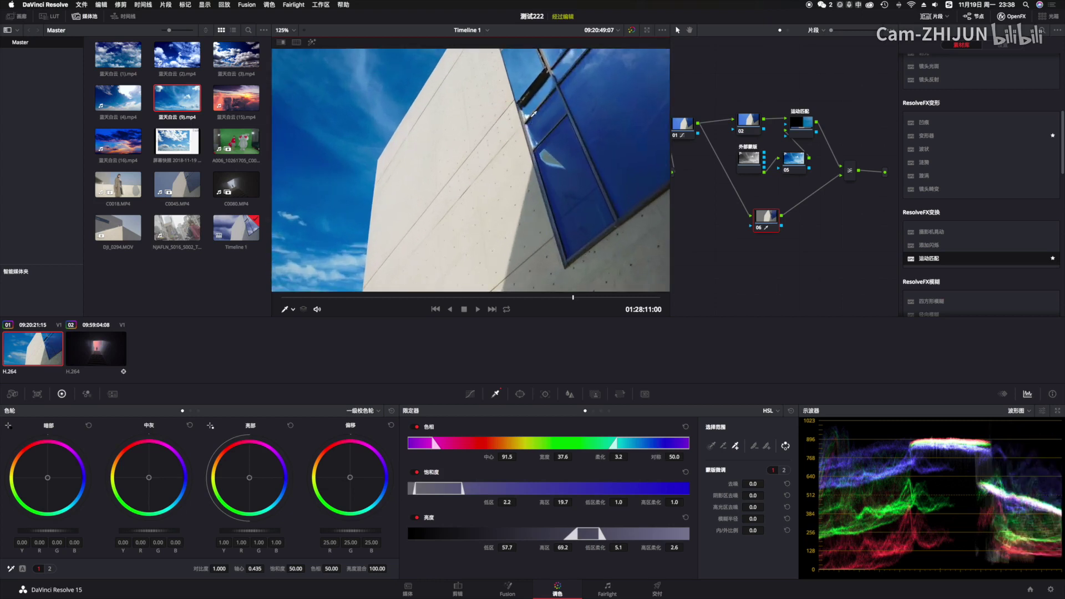
click(527, 116)
scroll(319, 217, down, 4)
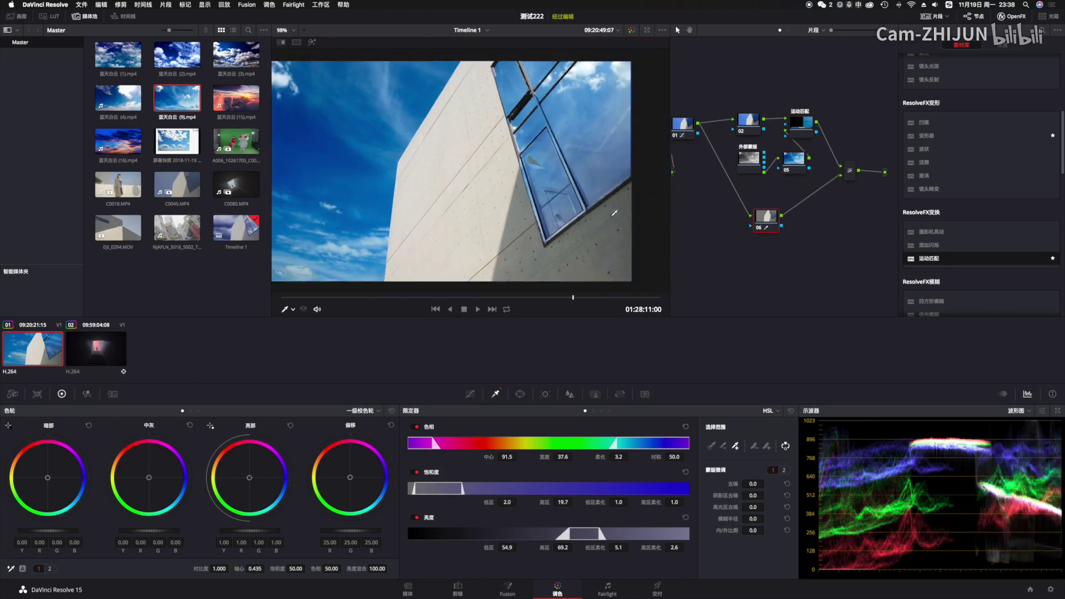
click(383, 297)
key(space)
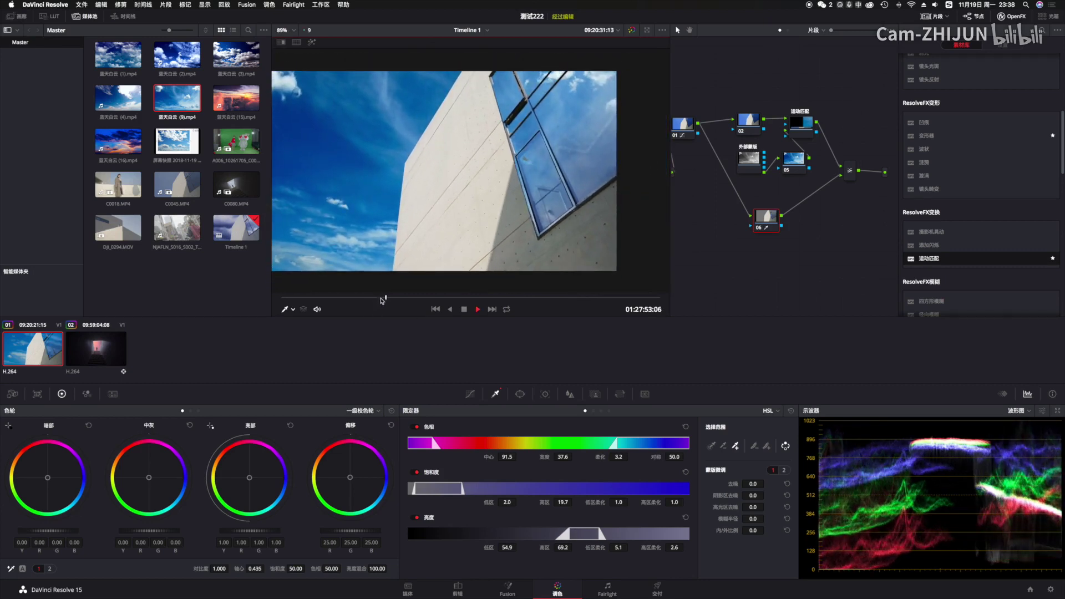
key(super+z)
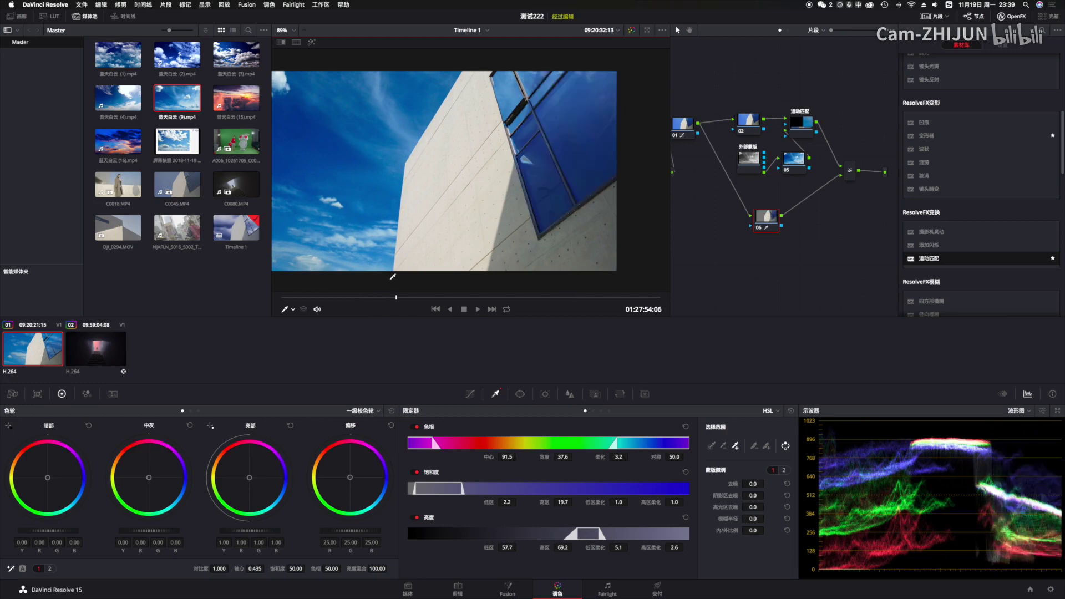
Step: Refine node 06's matte with denoise 0.3, shadow denoise 7.7, highlight denoise 8.3, blur radius 7.1 and in/out ratio 1.1, checking it in highlight view
click(312, 42)
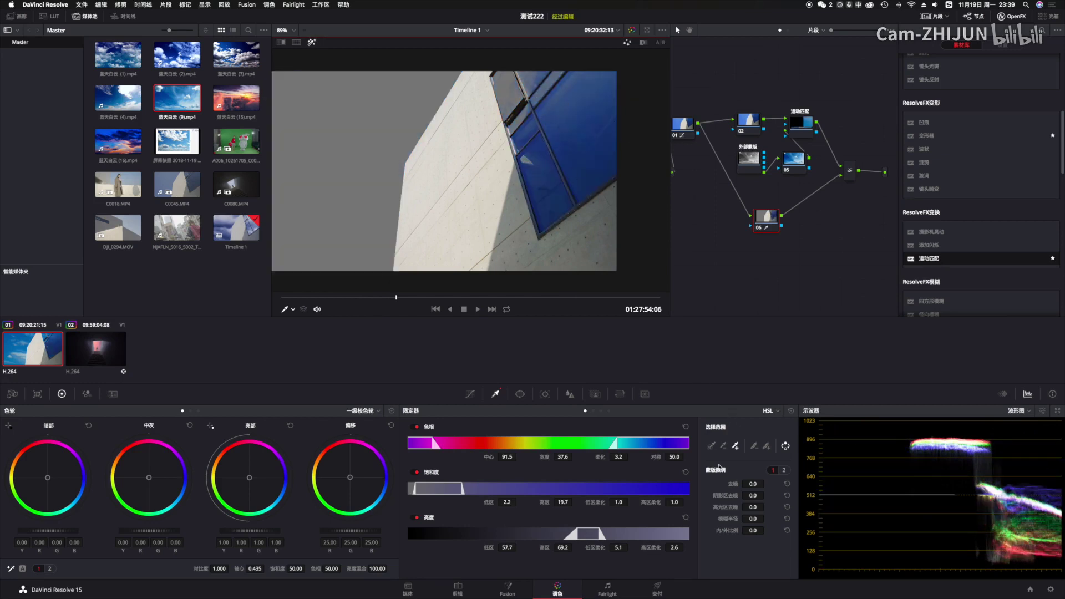
drag(753, 495, 758, 527)
drag(750, 487, 794, 480)
click(784, 470)
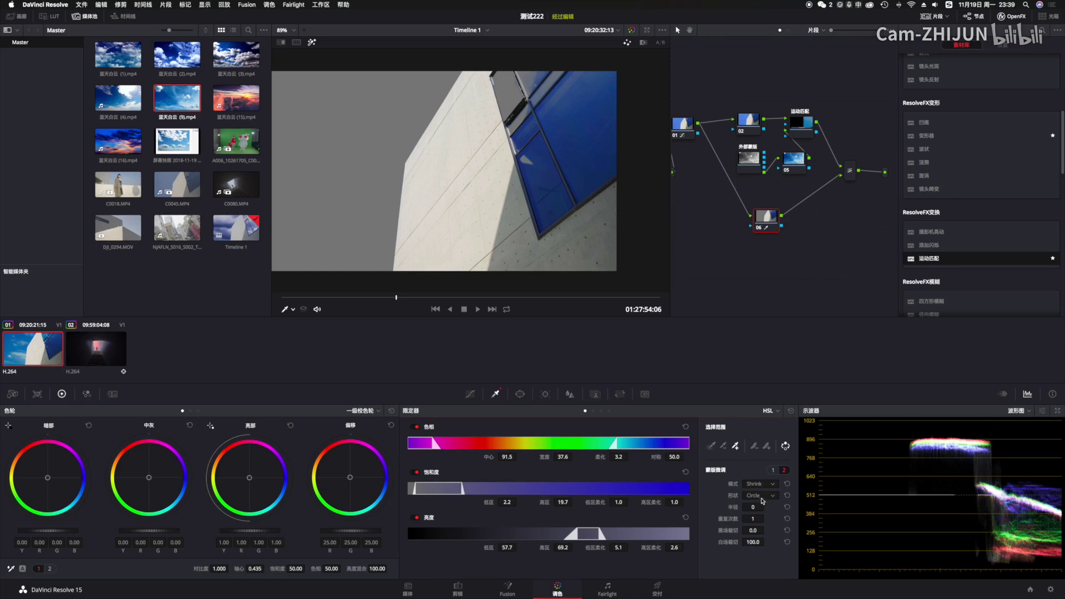
click(774, 471)
click(372, 297)
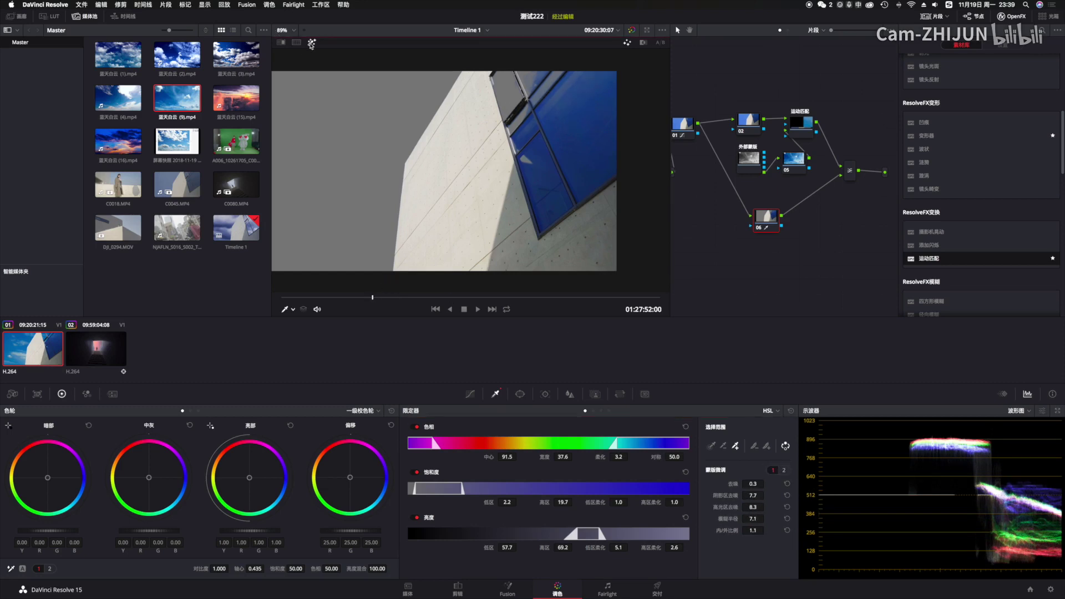
click(312, 44)
Step: Play and scrub through the composite, including from the clip's start, to check the refined key and the sky tracking
click(478, 309)
click(355, 297)
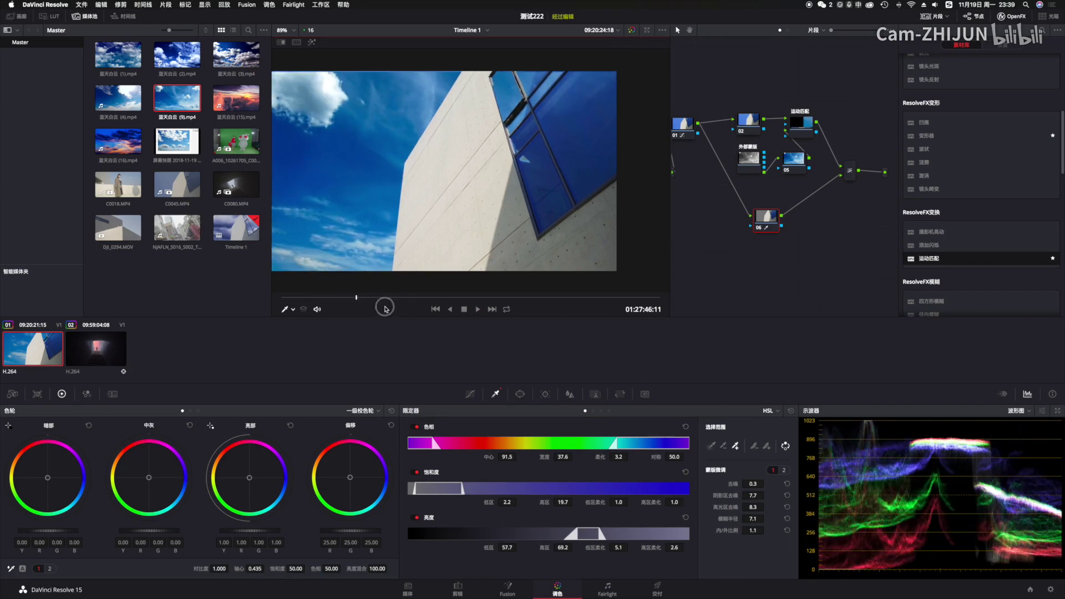
mouse_move(385, 307)
mouse_down()
mouse_move(496, 308)
mouse_move(395, 311)
mouse_up()
scroll(377, 237, down, 5)
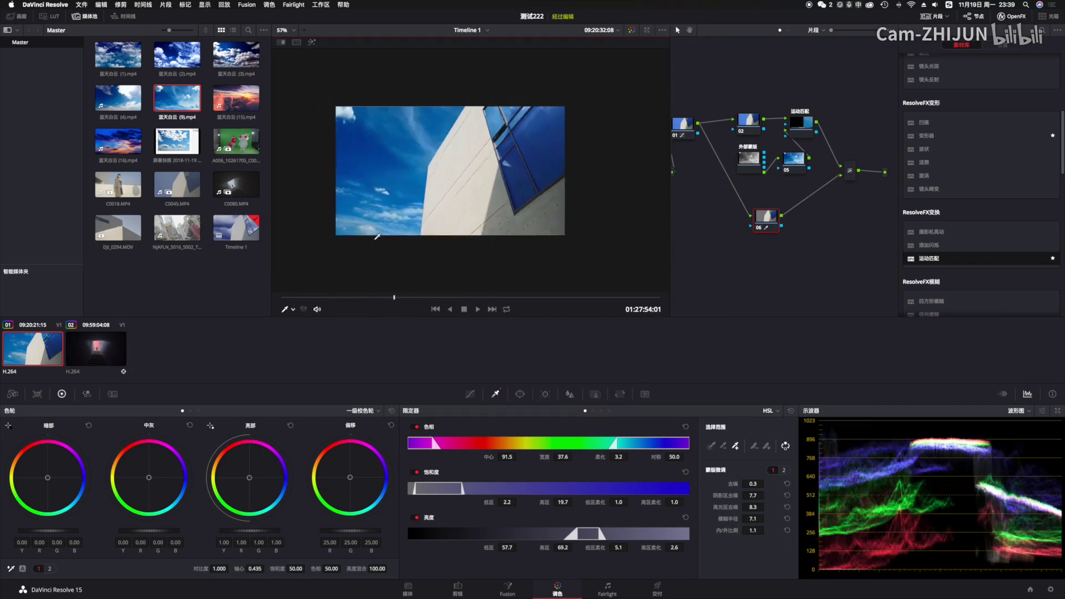
scroll(377, 237, up, 4)
key(space)
drag(319, 300, 442, 304)
click(435, 309)
key(space)
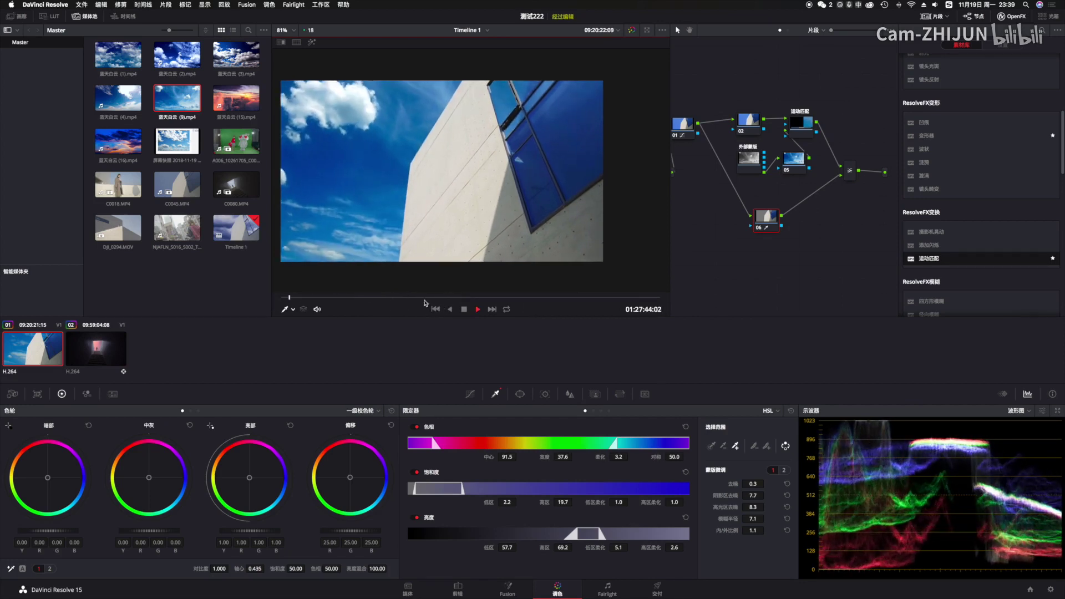
key(space)
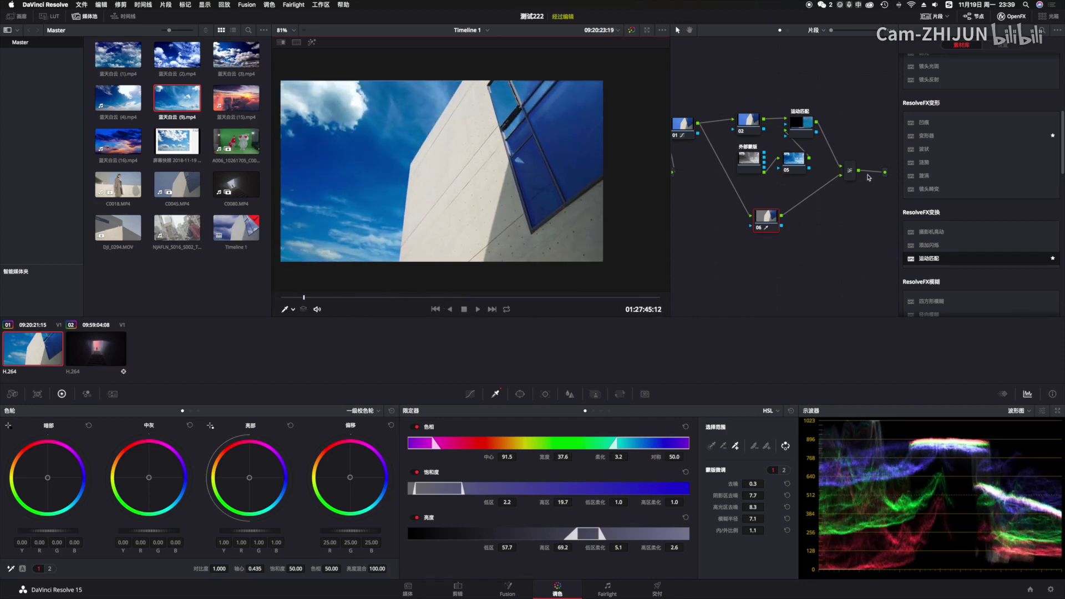
Step: Move the layer mixer to make room and add a corrector node between it and the final output
mouse_move(853, 173)
mouse_down()
mouse_move(834, 190)
mouse_move(863, 187)
mouse_up()
right_click(842, 210)
mouse_move(882, 226)
click(936, 226)
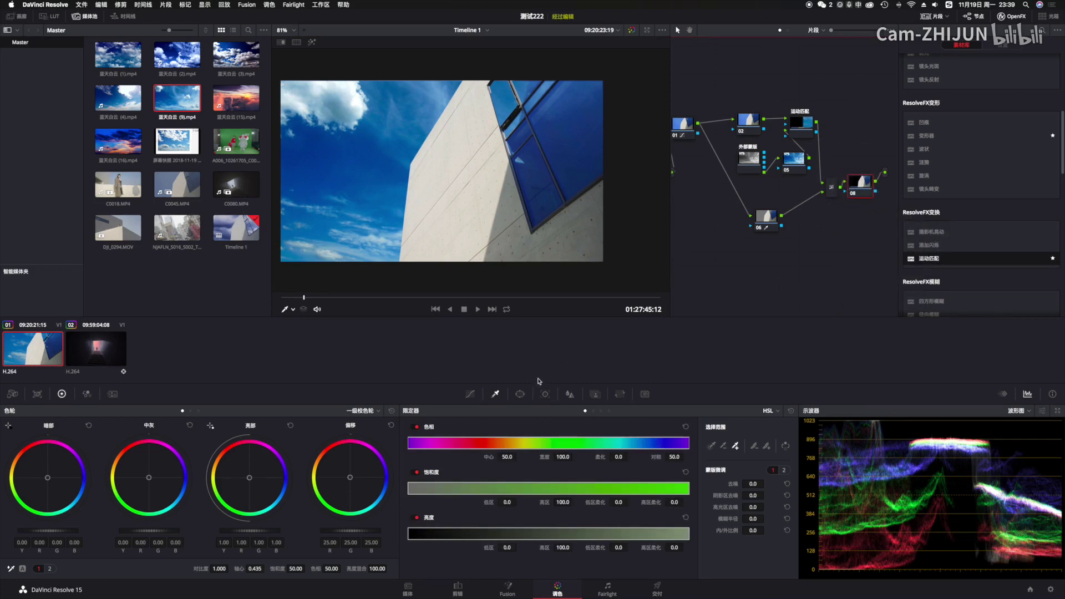
Step: On node 08, lower Hue vs Sat to 0.76 at input hue 118.50, and gently lift the custom curve with two points
click(470, 394)
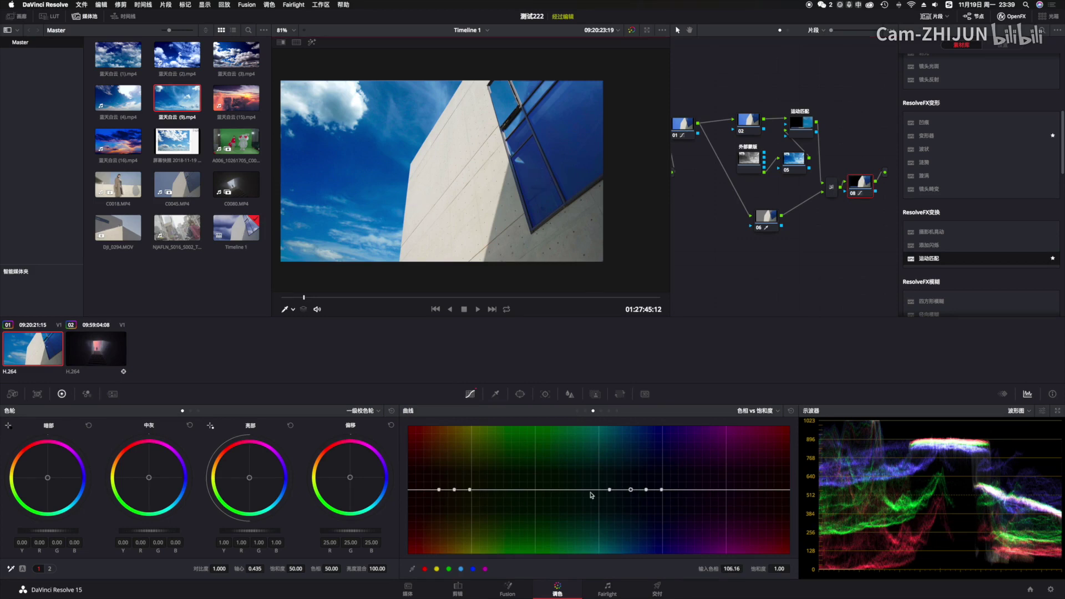
mouse_move(632, 490)
mouse_down()
mouse_move(637, 454)
mouse_move(644, 540)
mouse_move(644, 505)
mouse_up()
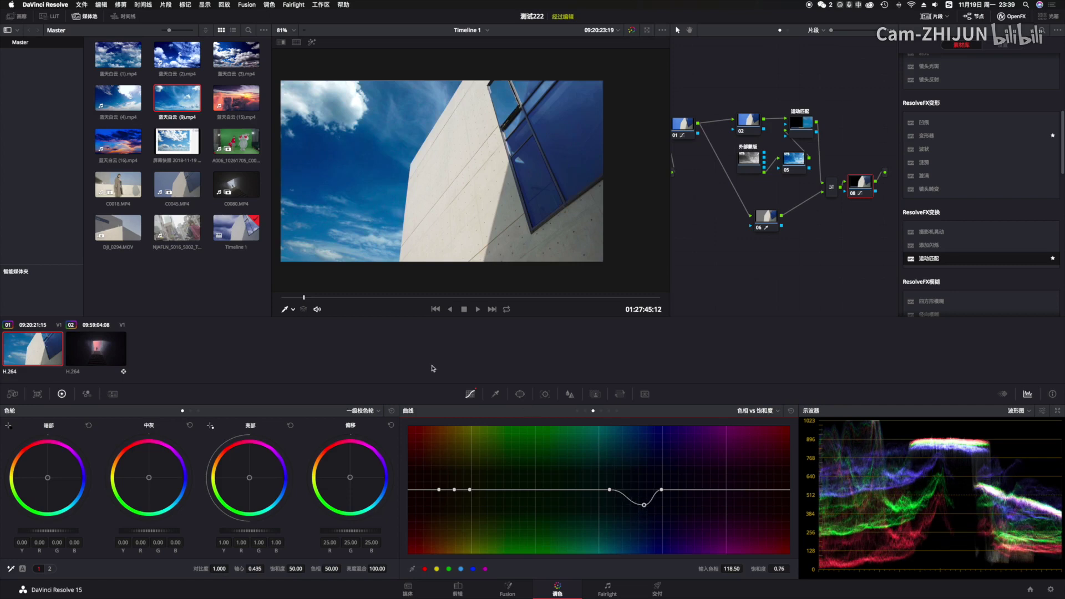
click(578, 411)
drag(598, 470, 594, 466)
drag(505, 516, 482, 528)
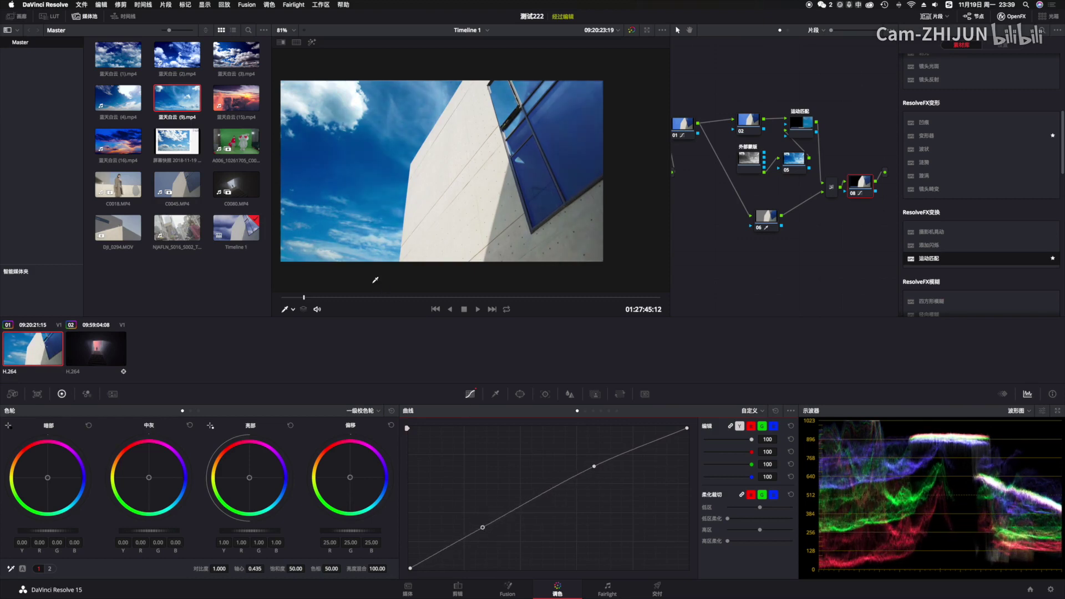
Step: Play back the graded composite, comparing it with node 06 disabled and enabled again
click(378, 301)
key(space)
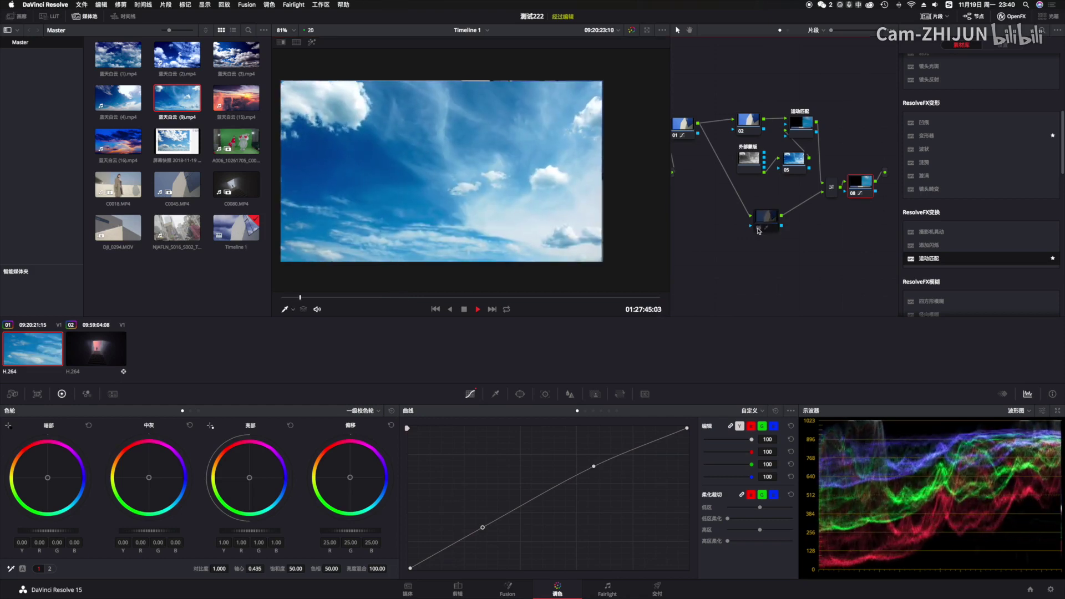
key(space)
click(759, 228)
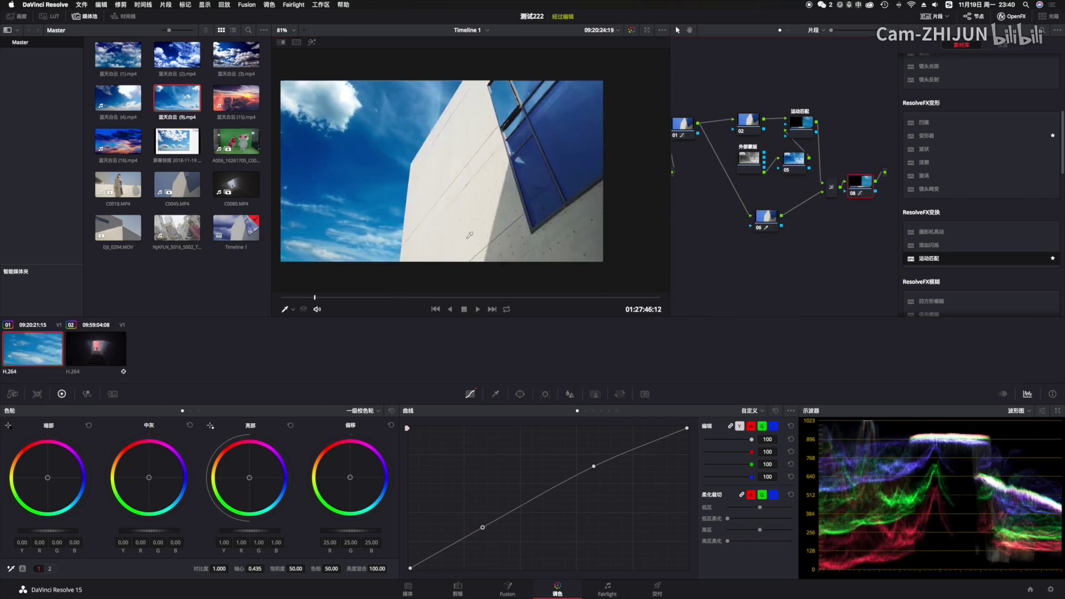
click(298, 257)
drag(294, 298, 269, 301)
key(space)
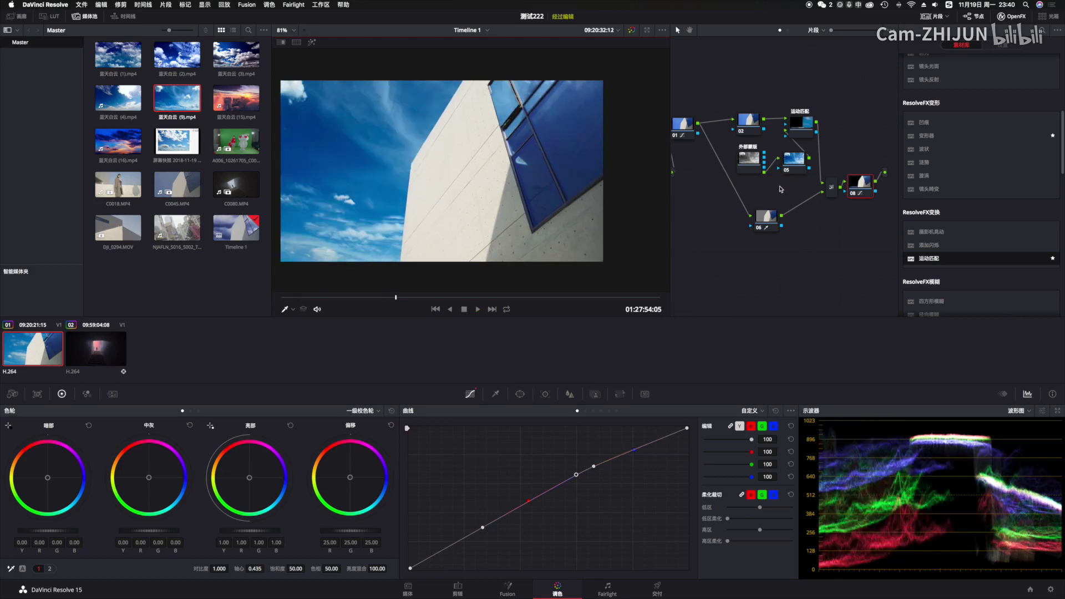
Step: Tidy the node graph by moving the external matte and node 05 closer together beneath the Match Move node
drag(781, 189, 792, 179)
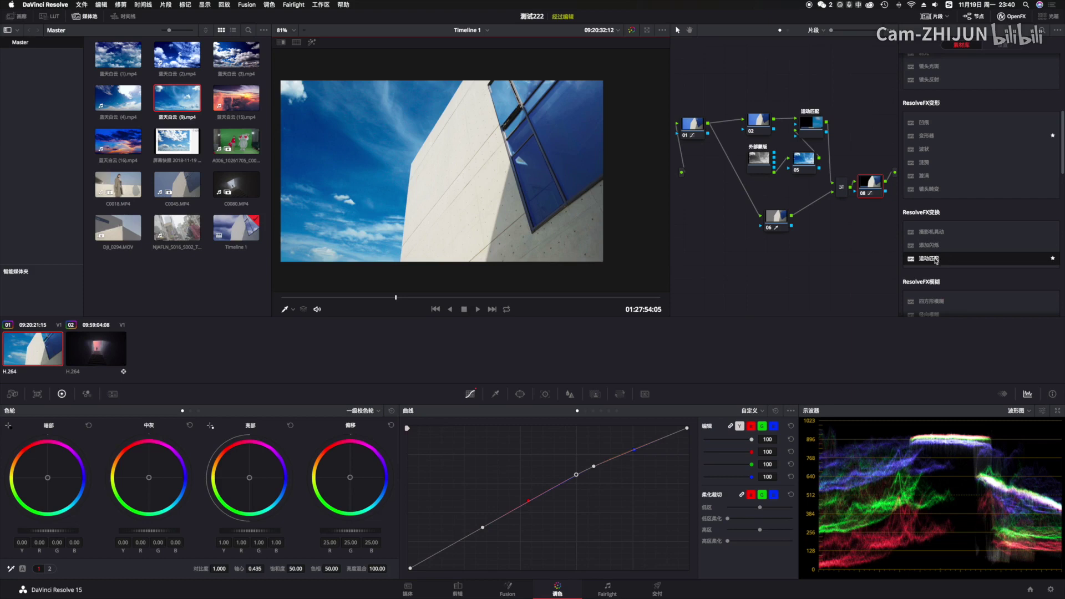
scroll(946, 143, down, 5)
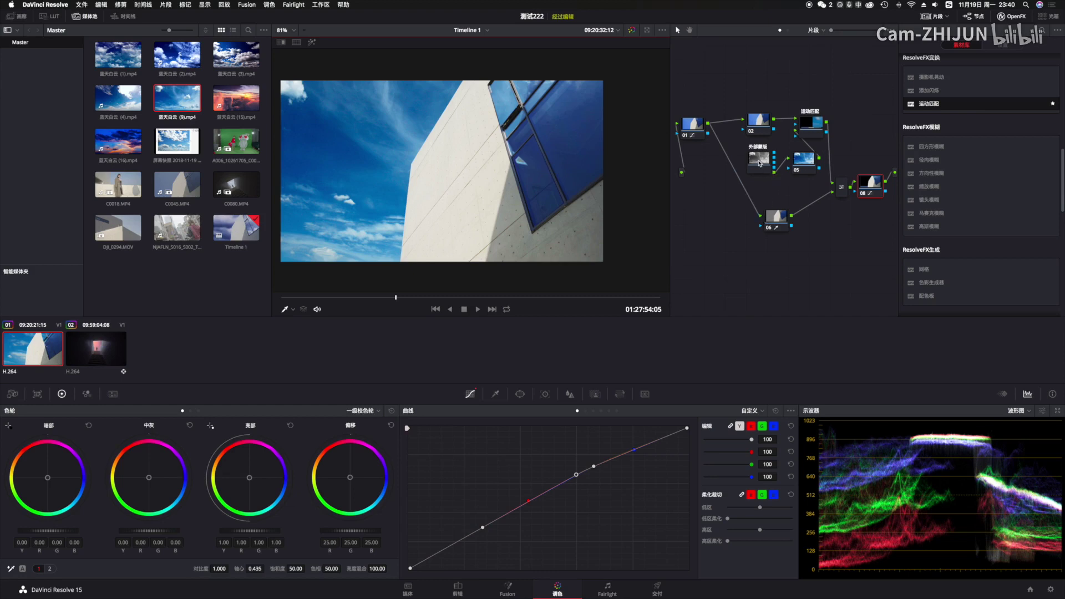
drag(760, 163, 798, 163)
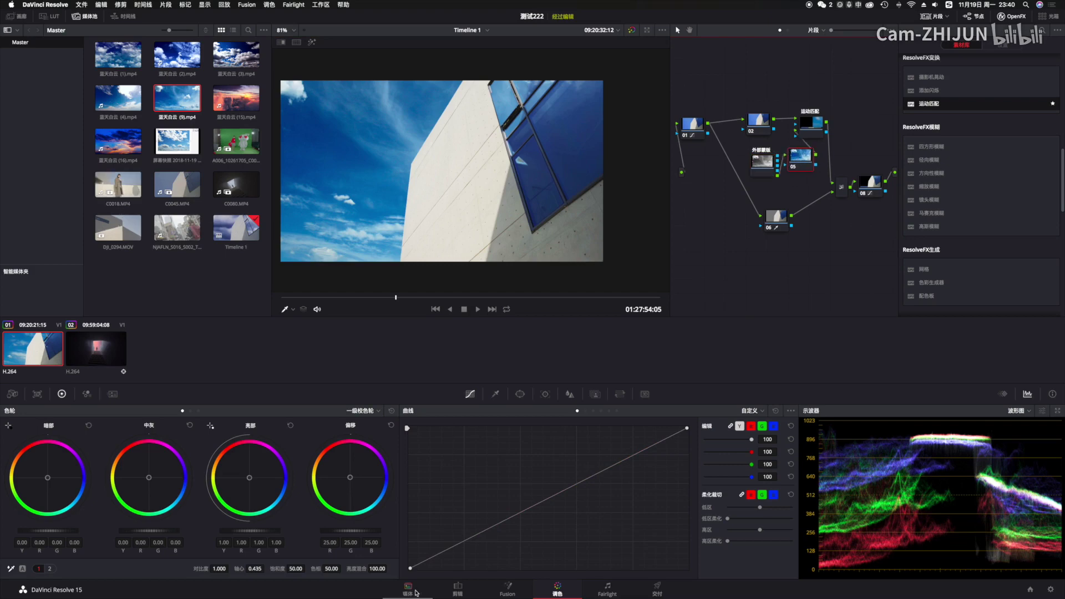
Step: On the edit timeline, move the building clip up to V2, place the 蓝天白云 (4).mp4 sky clip beneath it on V1, and return to grading
click(447, 592)
drag(792, 453, 657, 438)
drag(137, 85, 660, 482)
drag(662, 526, 709, 488)
drag(668, 450, 779, 403)
click(558, 589)
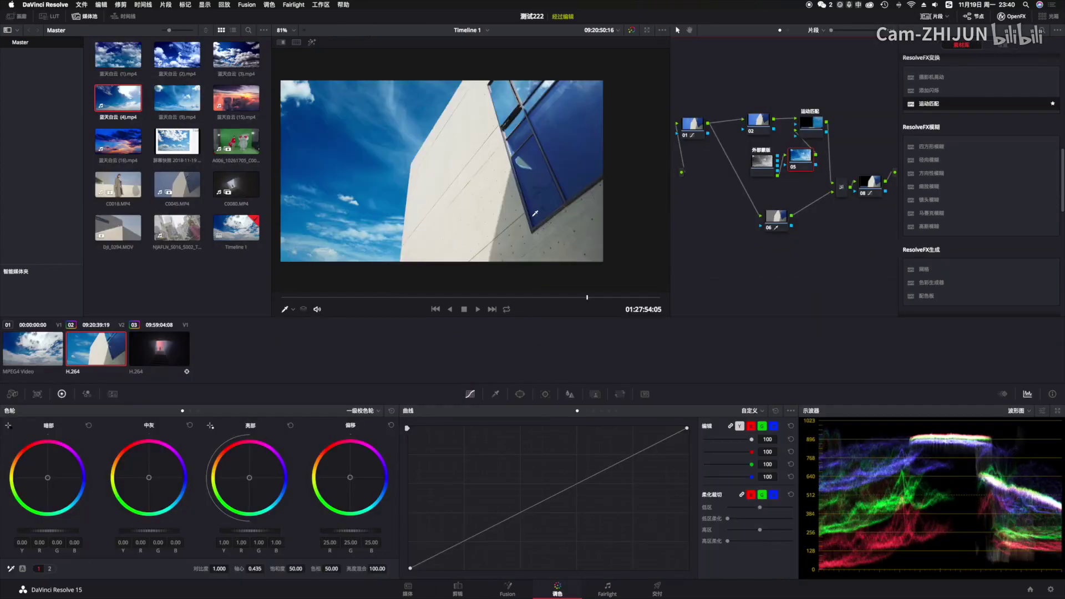
Step: Move node 06 under the external matte and add an alpha output to the building clip's node graph
drag(777, 216, 748, 191)
right_click(753, 241)
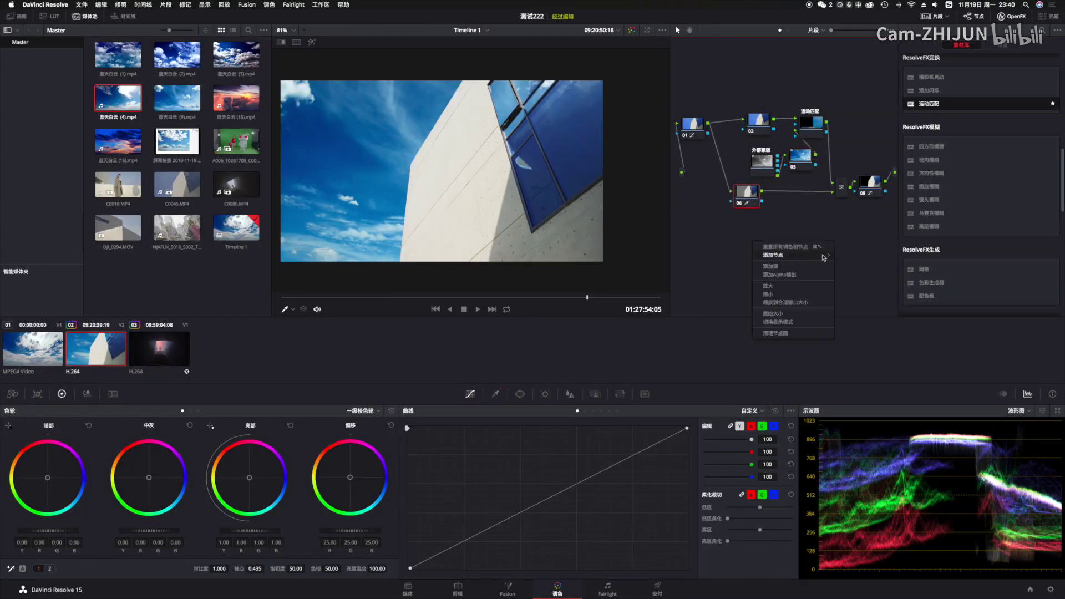
click(803, 276)
scroll(855, 213, right, 1)
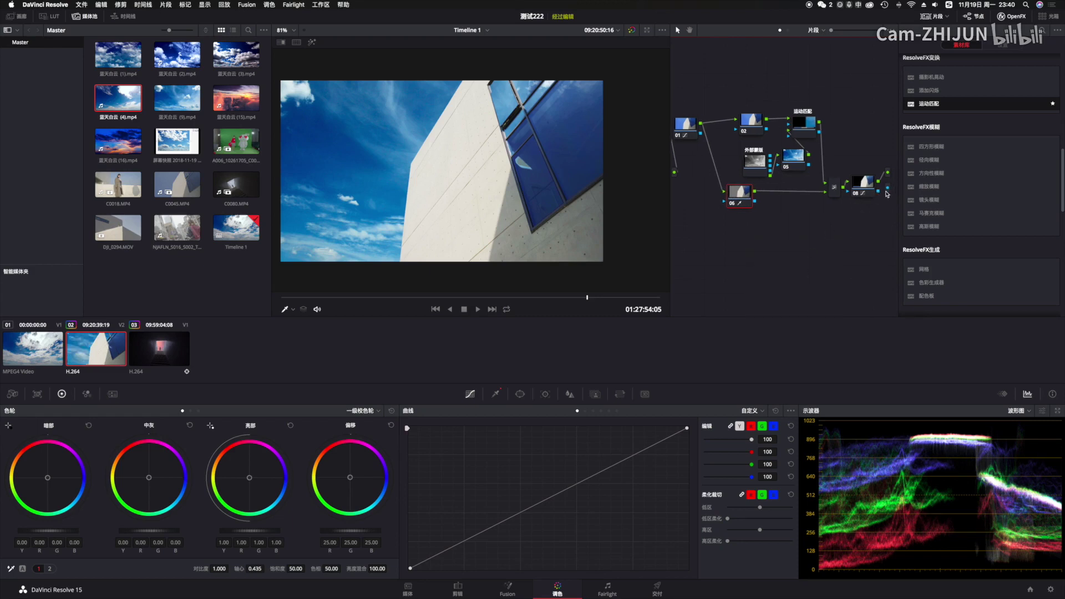
drag(888, 188, 880, 248)
click(879, 243)
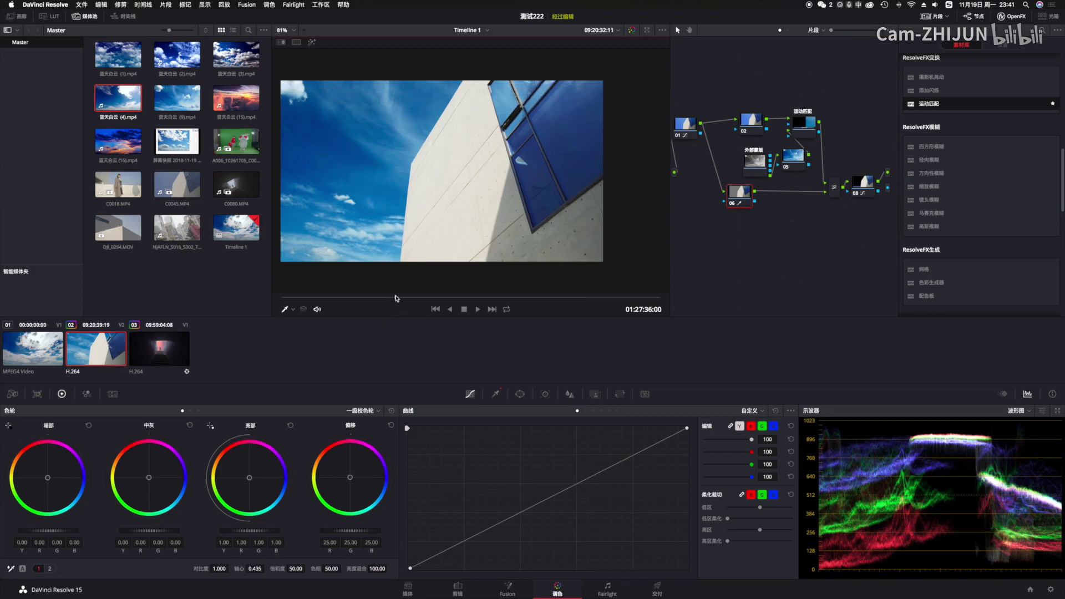
mouse_move(396, 297)
mouse_down()
mouse_move(345, 298)
mouse_move(564, 289)
mouse_move(305, 315)
mouse_move(637, 328)
mouse_move(395, 310)
mouse_up()
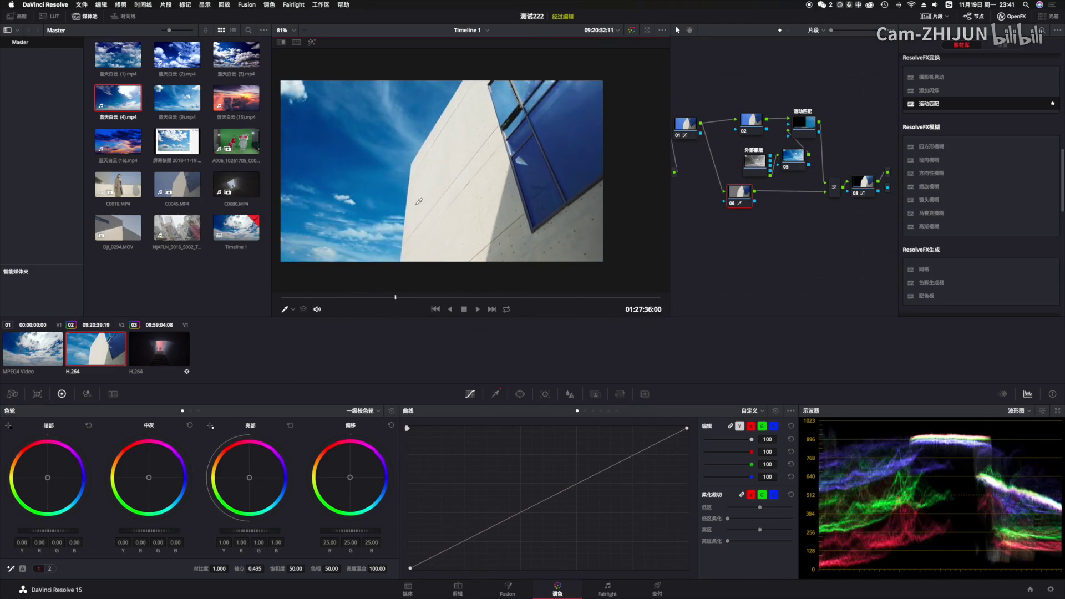
Step: Select the staircase clip, scrub a little way into it, and reset all of its grades and nodes
click(161, 344)
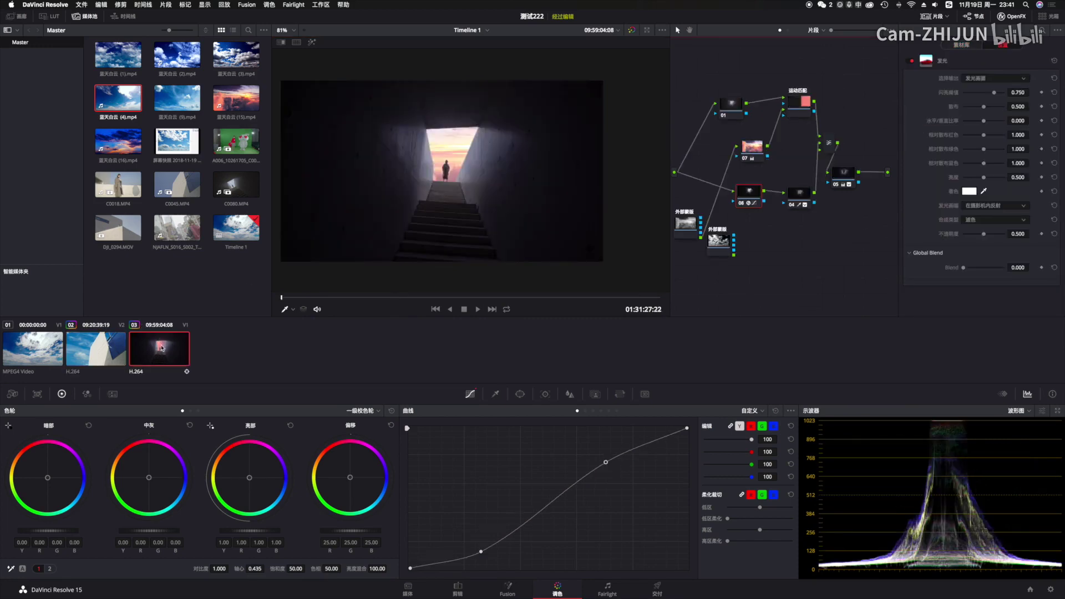
drag(389, 299, 321, 288)
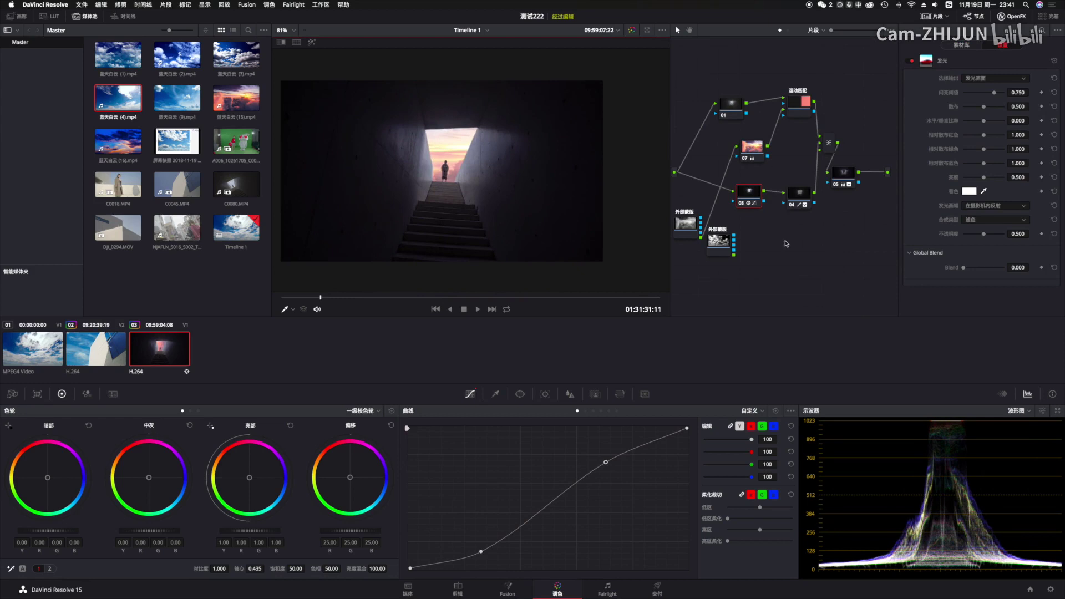
drag(786, 243, 807, 242)
right_click(735, 157)
click(766, 201)
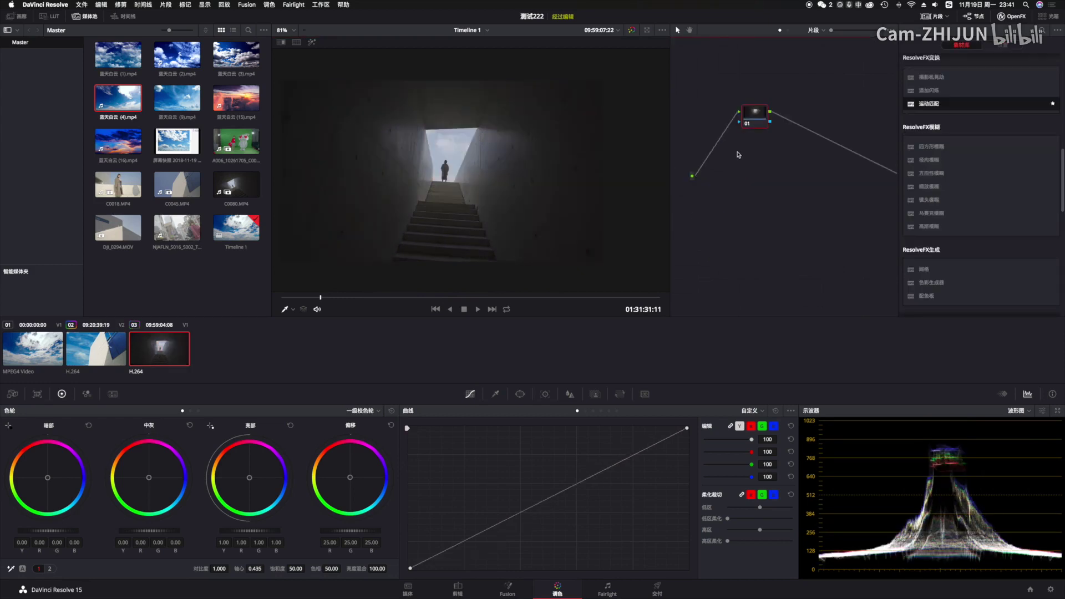
Step: Add contrast to node 01 with a lowered shadow point and a raised highlight point on the custom curve, and adjust its saturation
drag(761, 117, 749, 157)
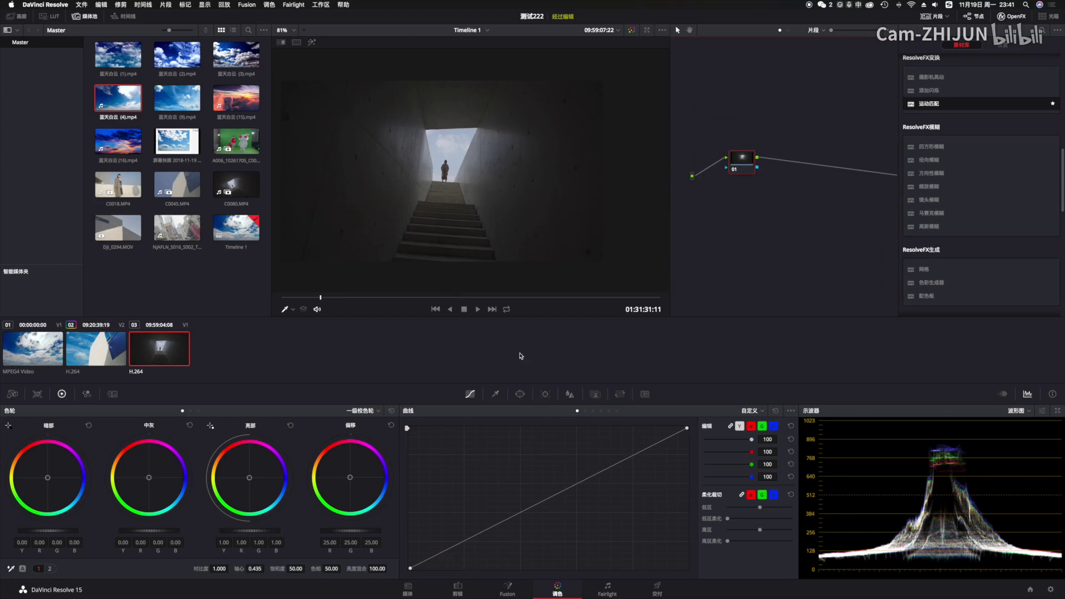
drag(453, 546, 456, 558)
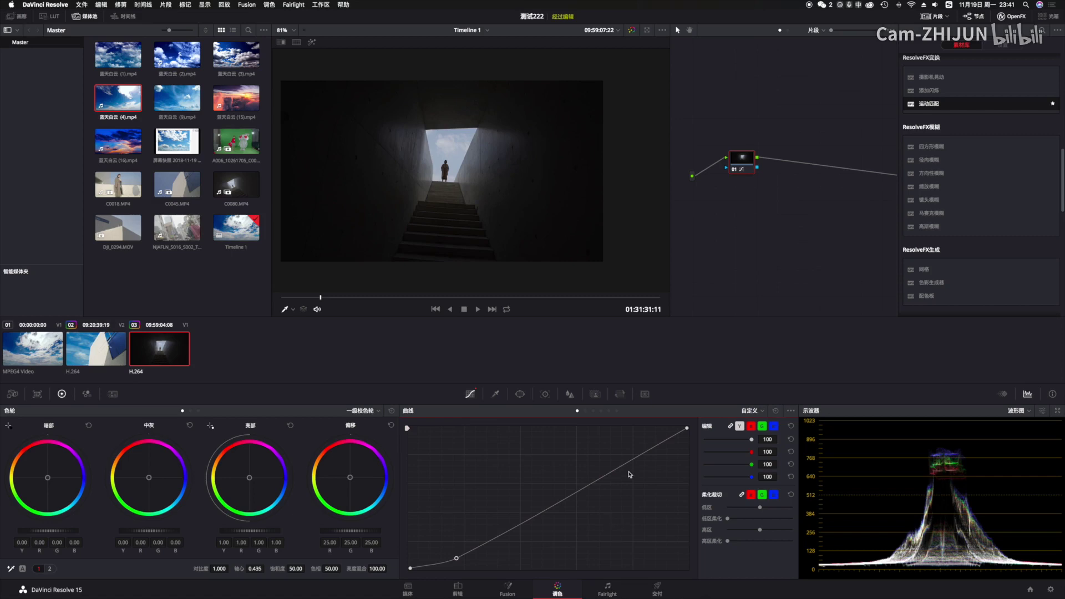
mouse_move(623, 466)
mouse_down()
mouse_move(620, 476)
mouse_move(613, 444)
mouse_move(616, 455)
mouse_up()
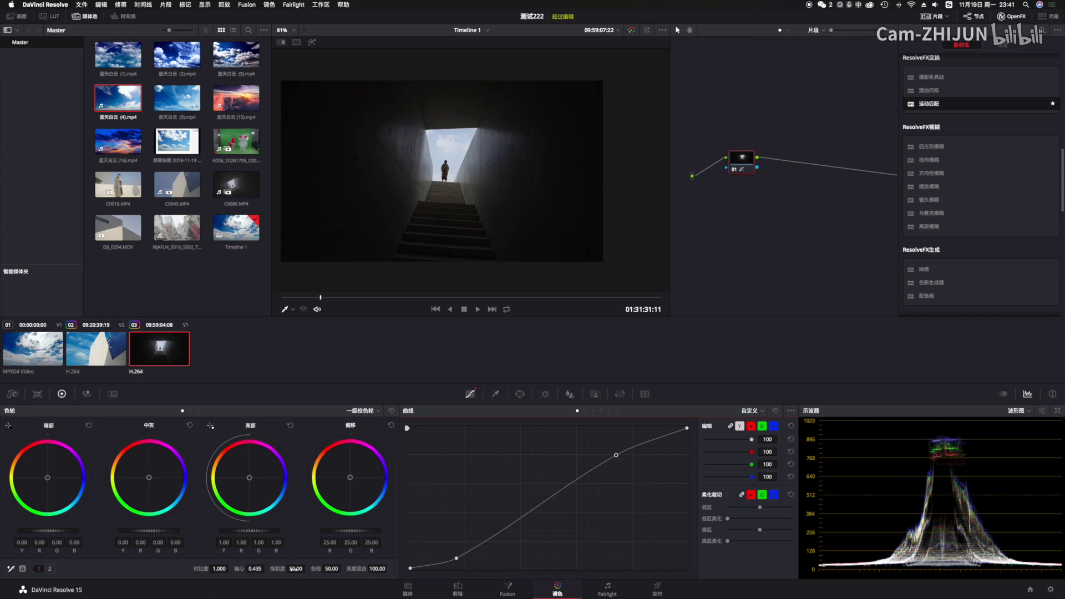
drag(294, 569, 307, 568)
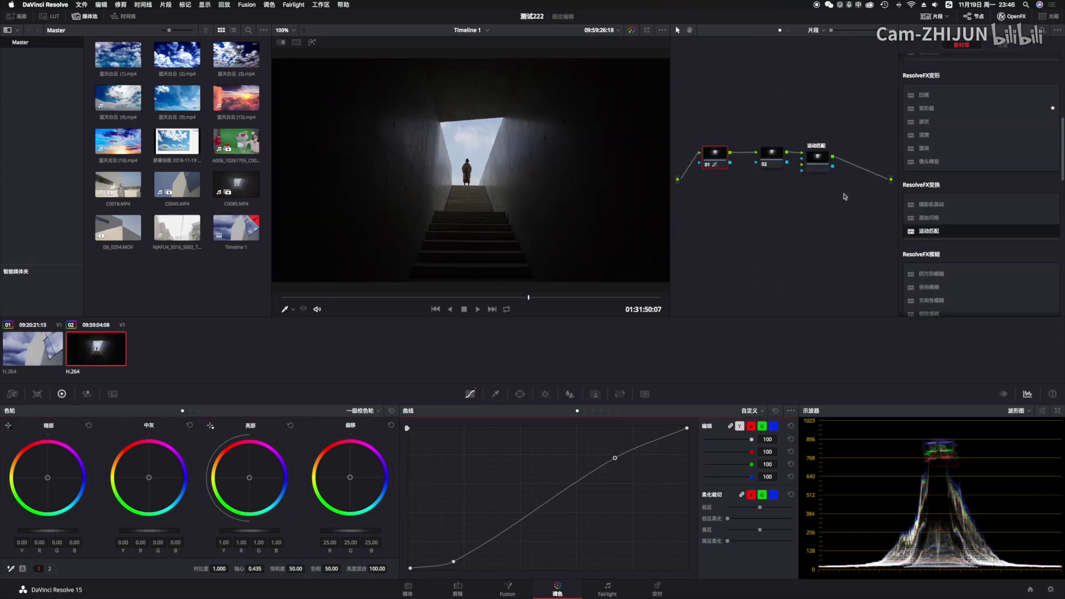
Step: Show the OpenFX overlay for the Match Move node and place trackers on the standing figure and on the opening's upper-left corner
click(827, 167)
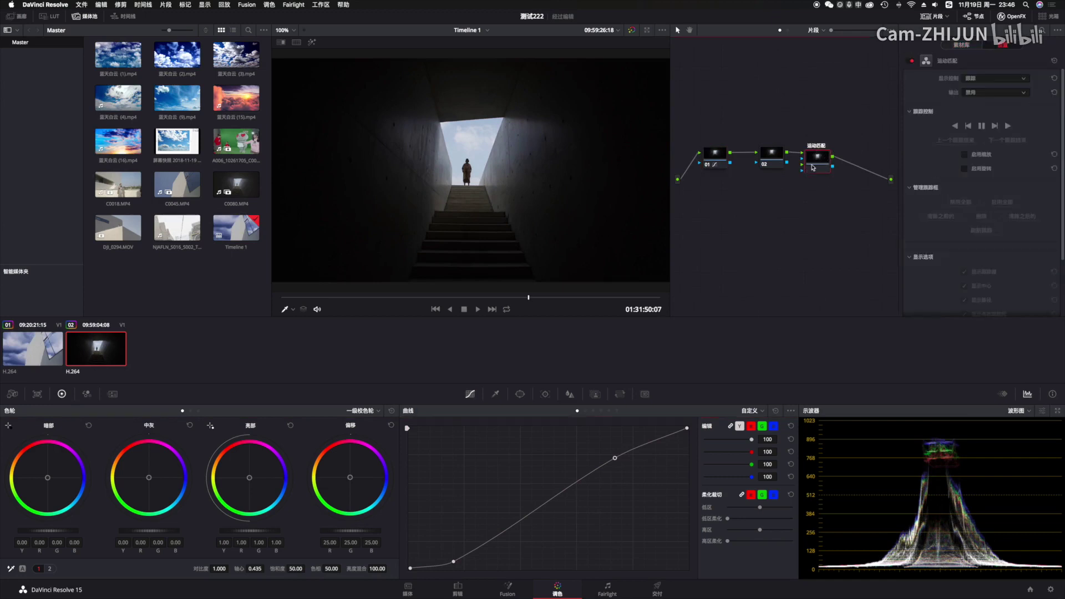
drag(812, 168, 824, 162)
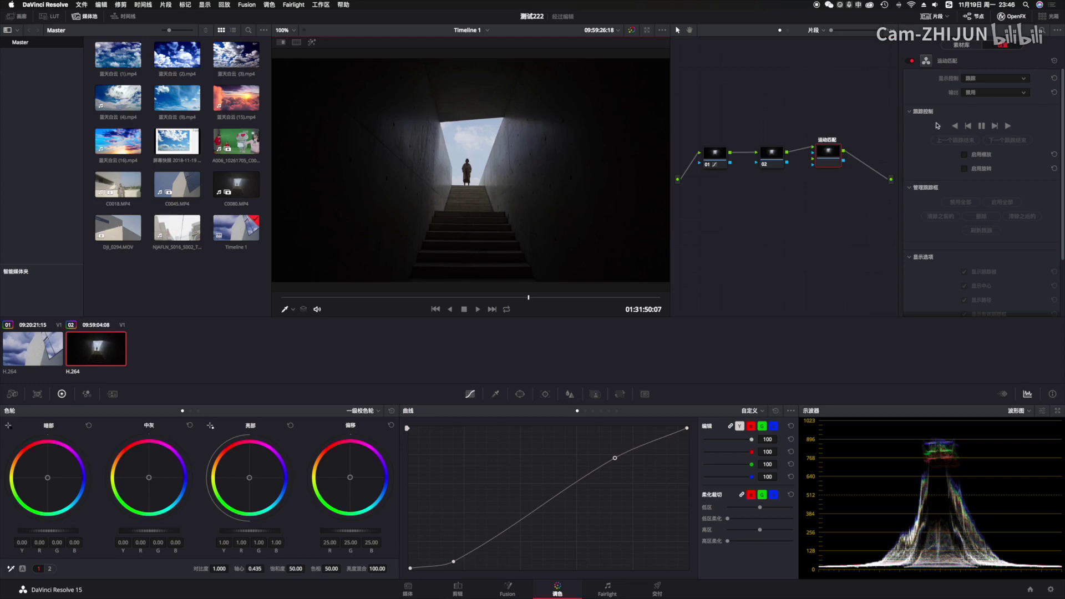
click(293, 309)
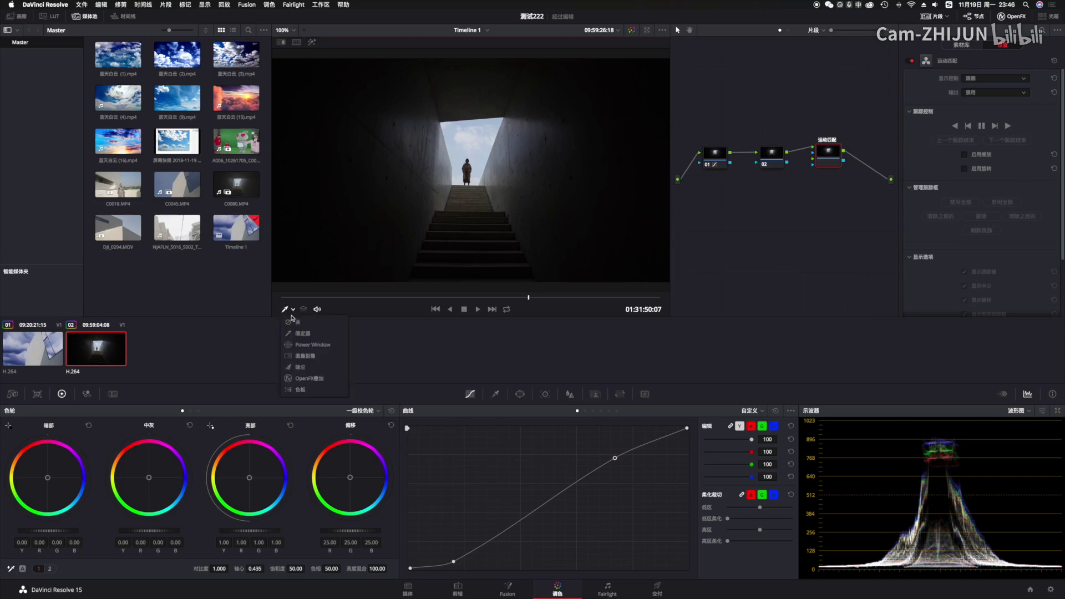
click(308, 380)
click(468, 161)
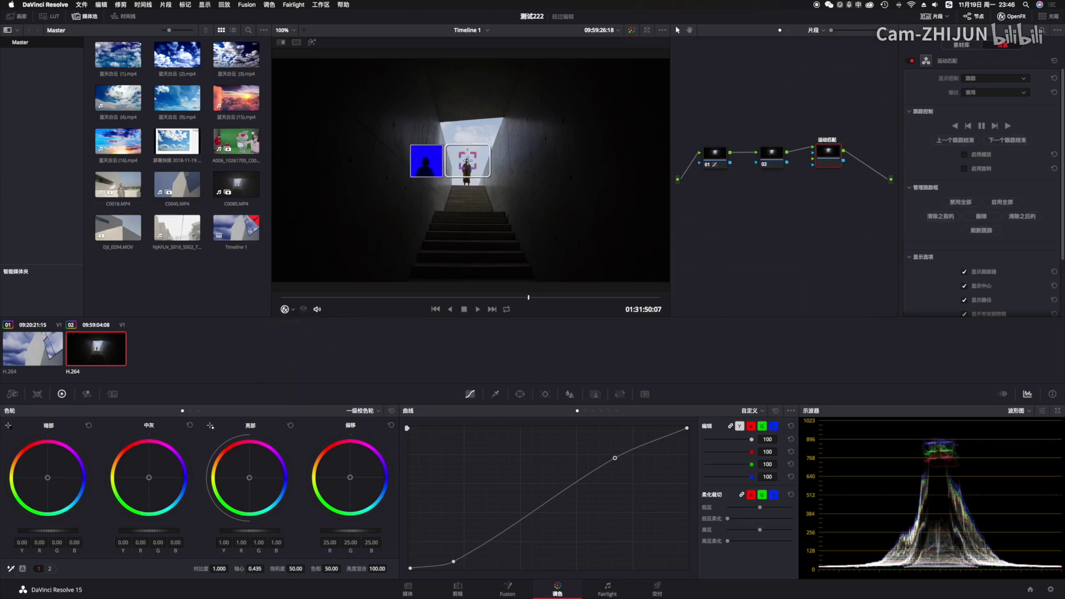
drag(470, 165, 469, 163)
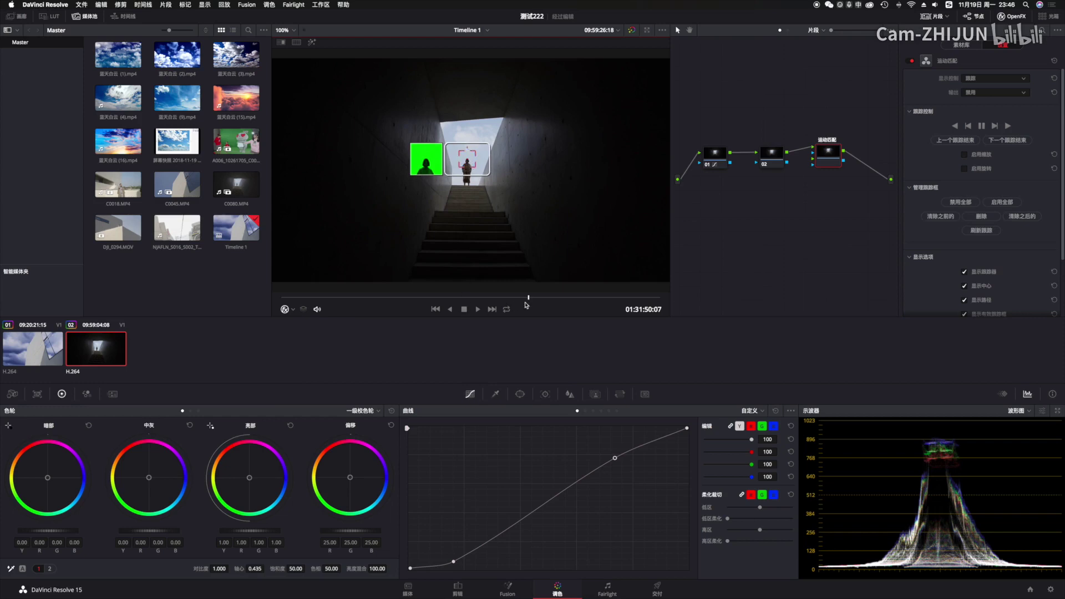
click(444, 126)
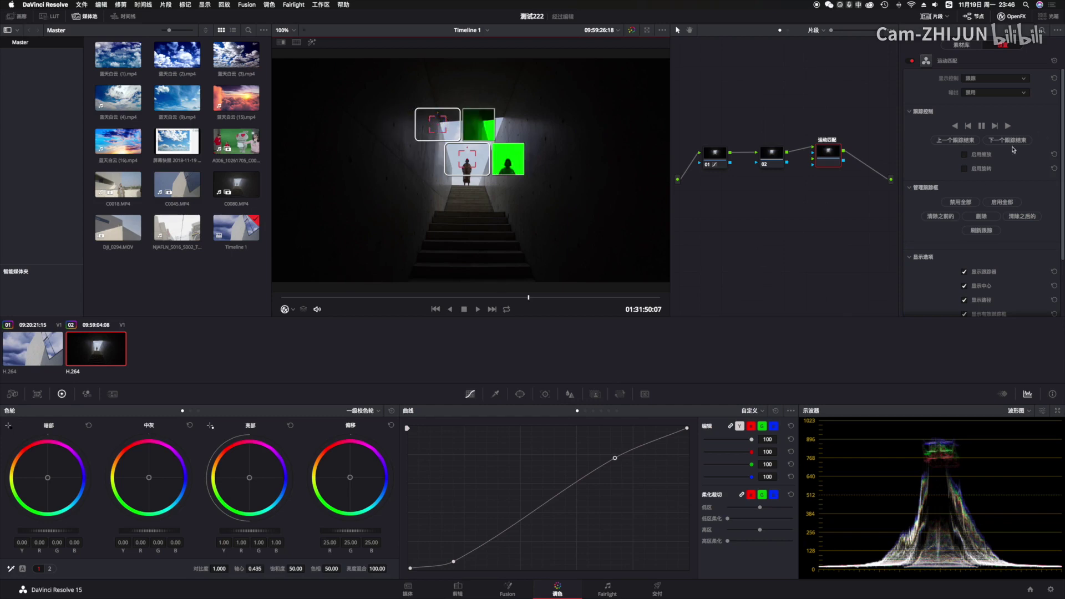
Step: Track both points forward through the clip and set the Match Move control display and output to 合成 (composite)
click(1009, 127)
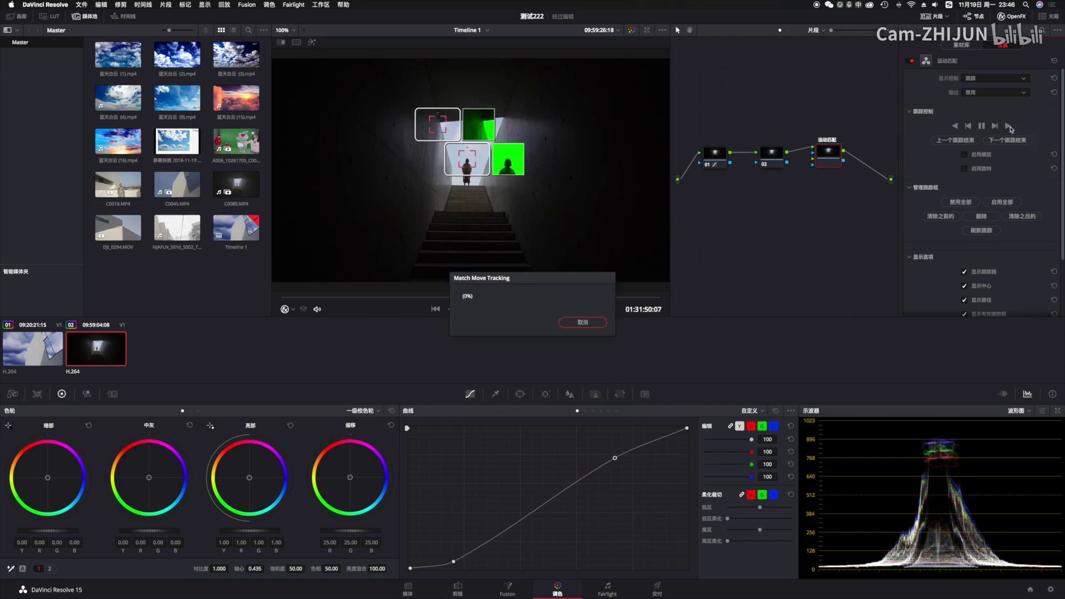
click(390, 298)
click(972, 80)
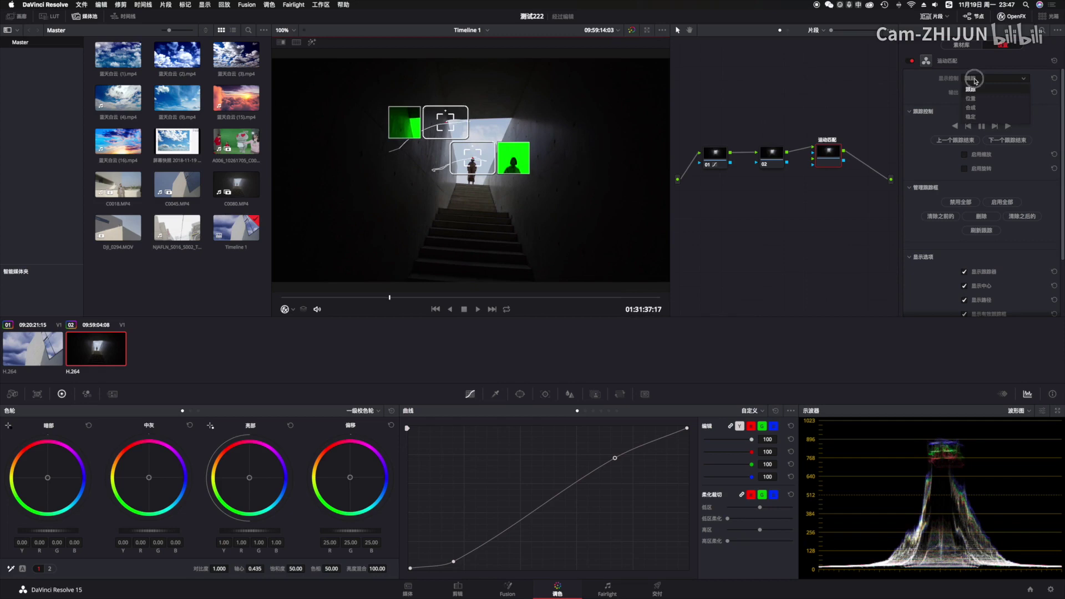
click(974, 109)
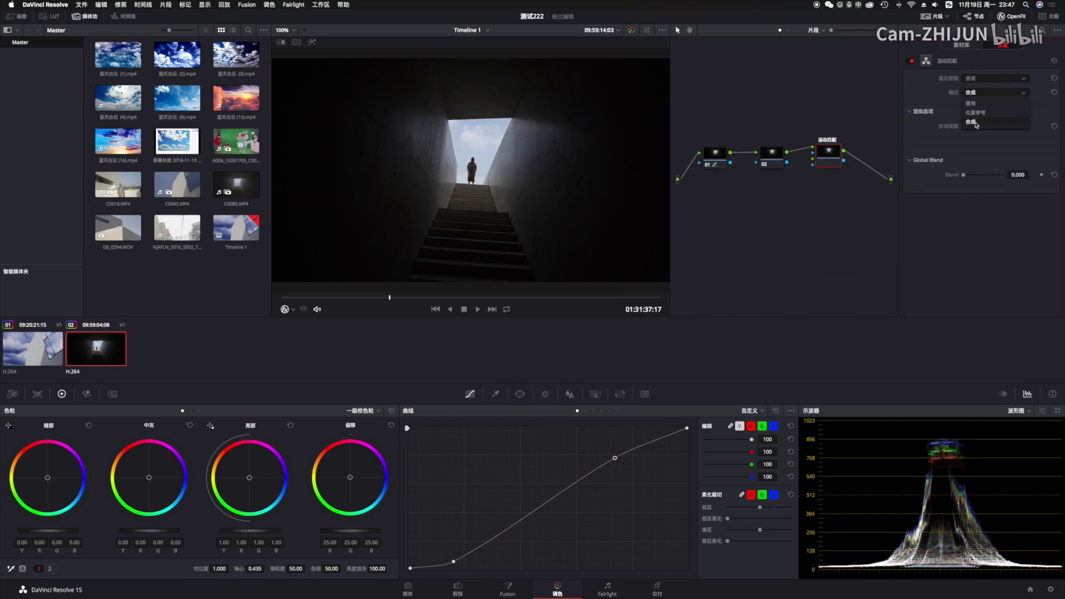
Step: Add the 蓝天白云 (2).mp4 sky clip as an external matte and attach a new corrector node to it
click(230, 103)
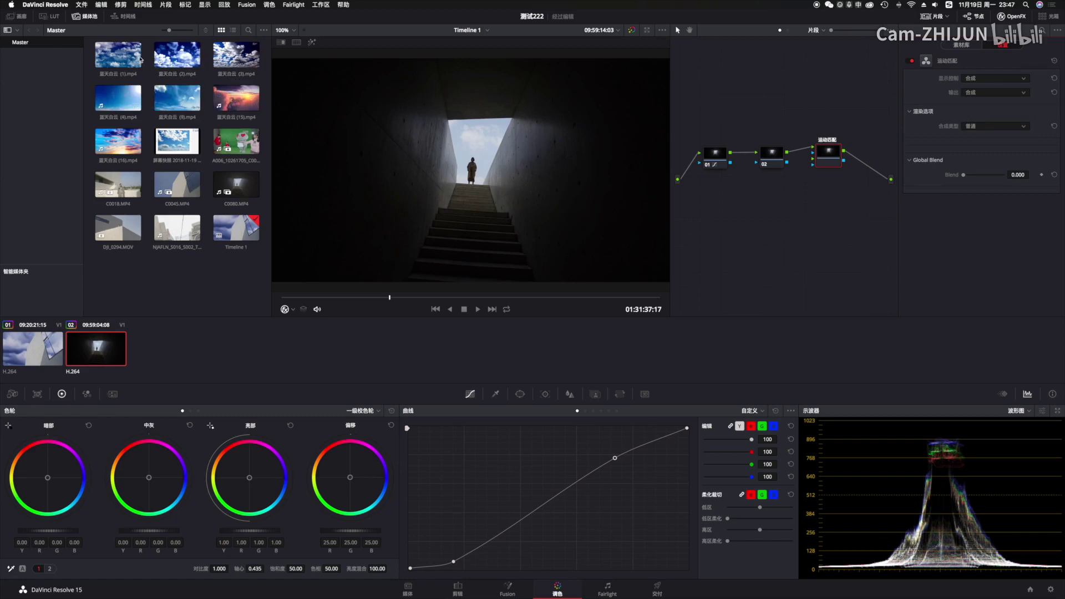
drag(180, 63, 746, 218)
right_click(728, 217)
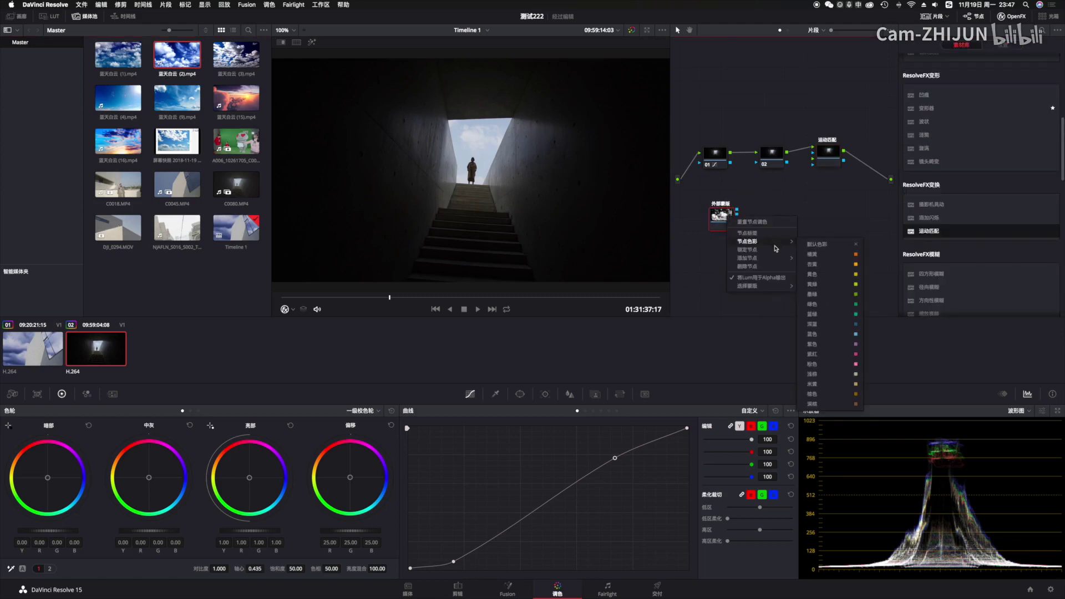
mouse_move(748, 258)
click(813, 260)
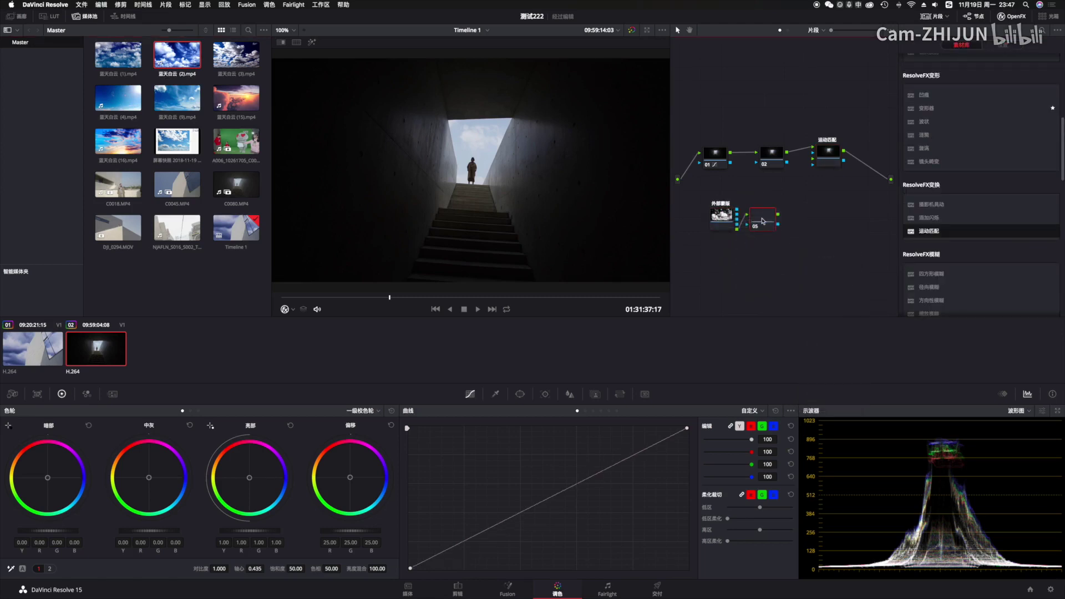
Step: Connect node 05 to the Match Move node's input for the sky, and rearrange the matte, node 05 and Match Move nodes
drag(783, 207, 813, 161)
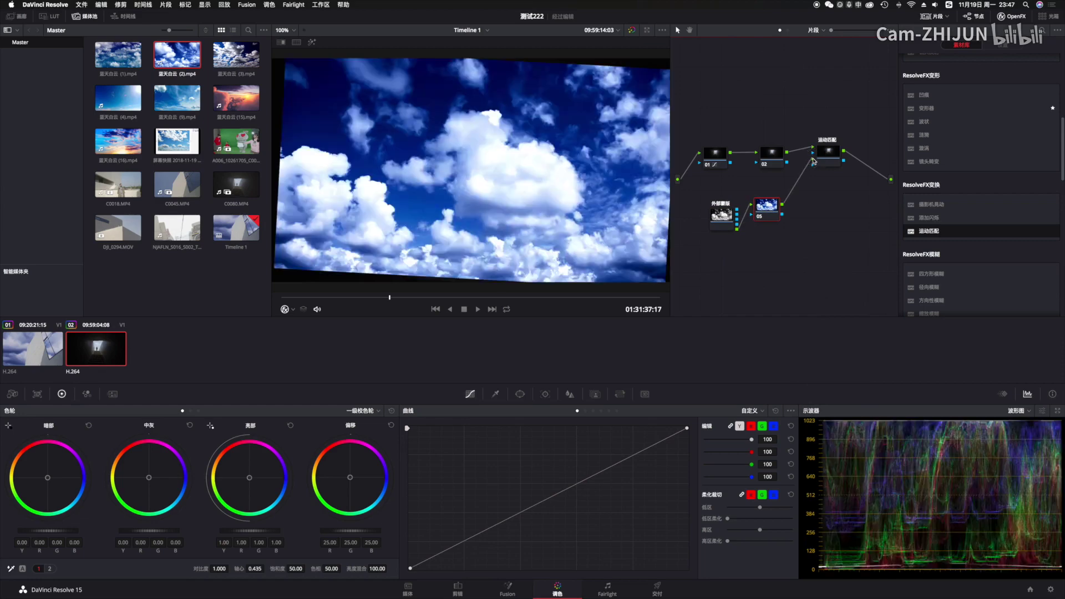
drag(726, 221, 770, 200)
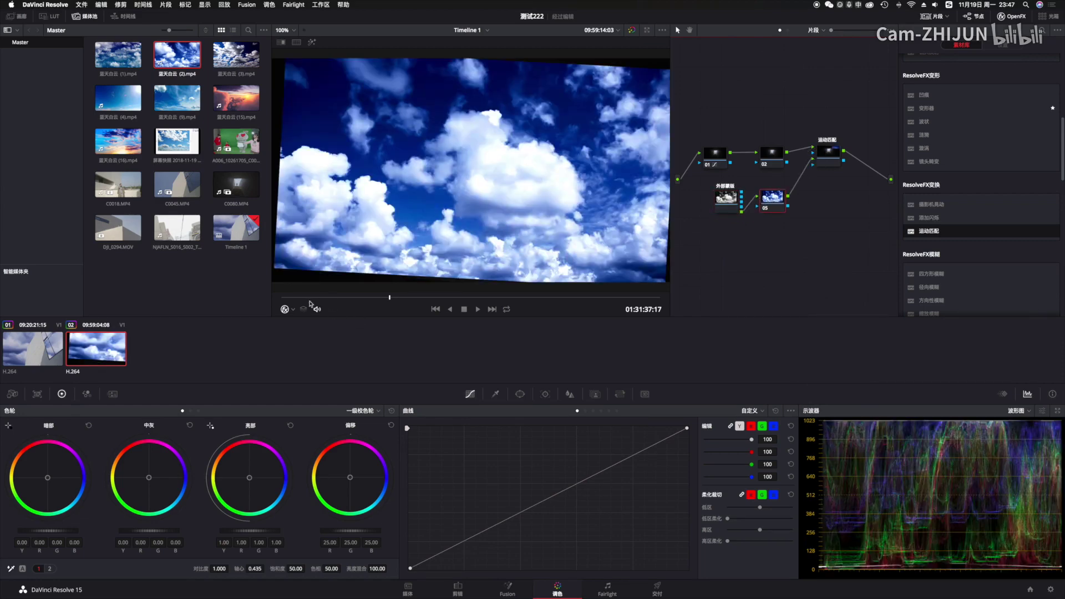
drag(304, 298, 410, 296)
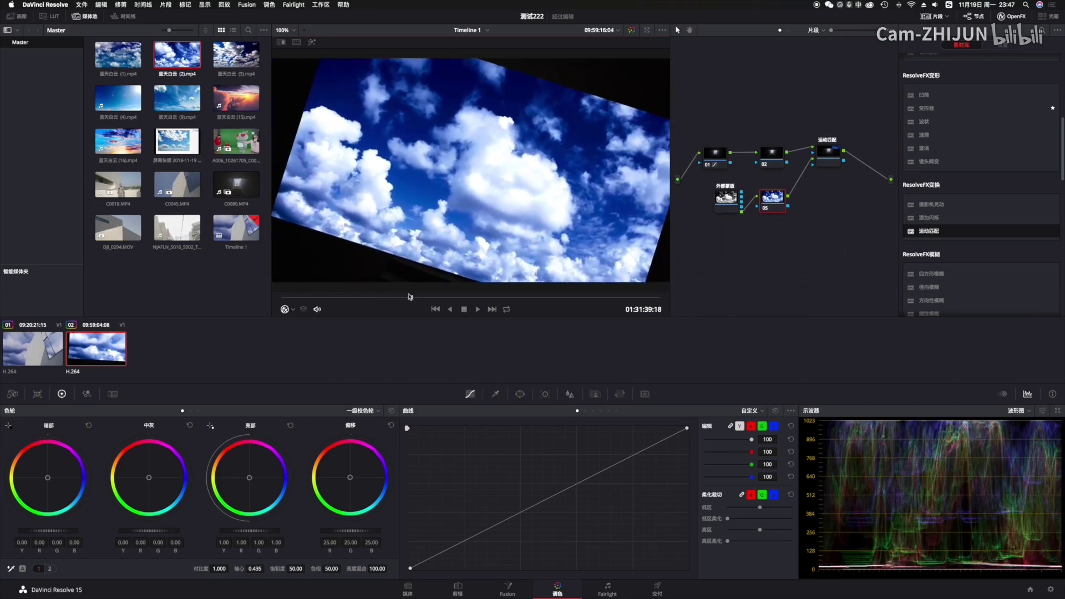
drag(827, 152, 827, 172)
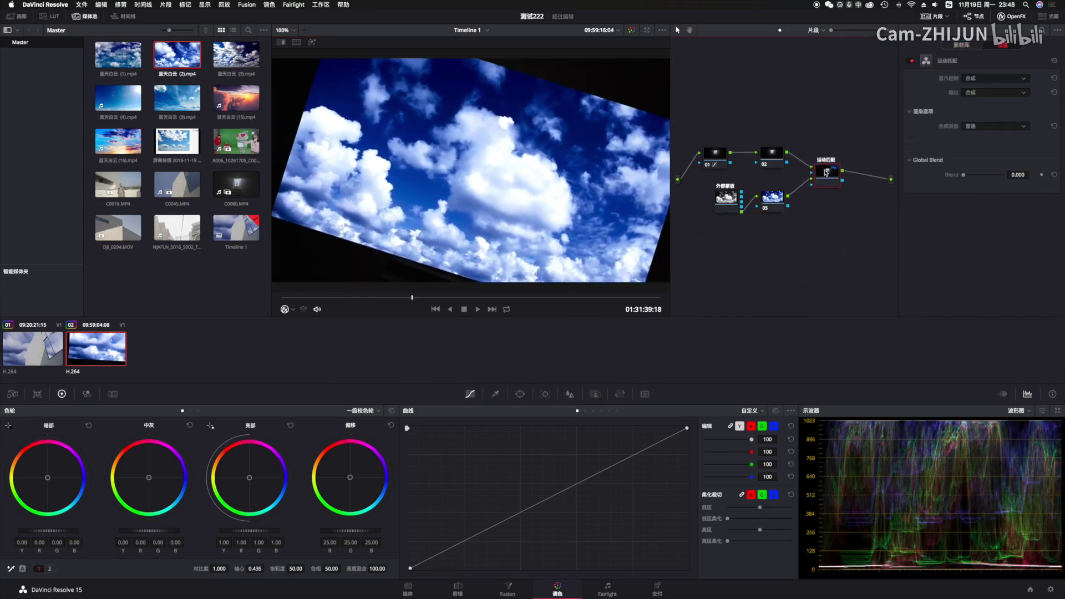
Step: Scrub and play back different parts of the staircase clip to check how the sky follows the tracked motion
drag(388, 302, 419, 307)
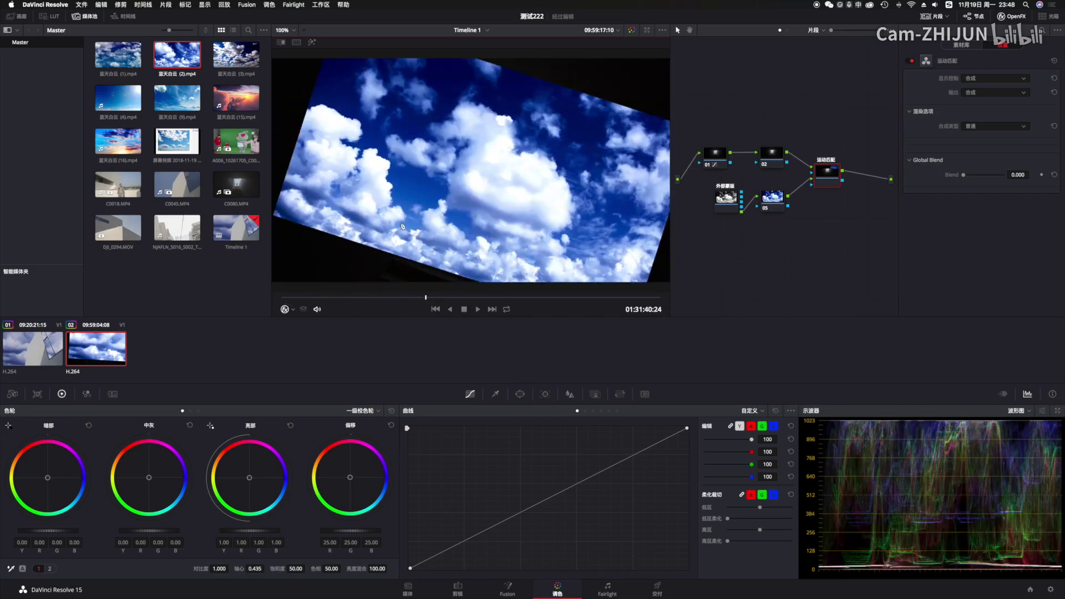
click(360, 299)
key(space)
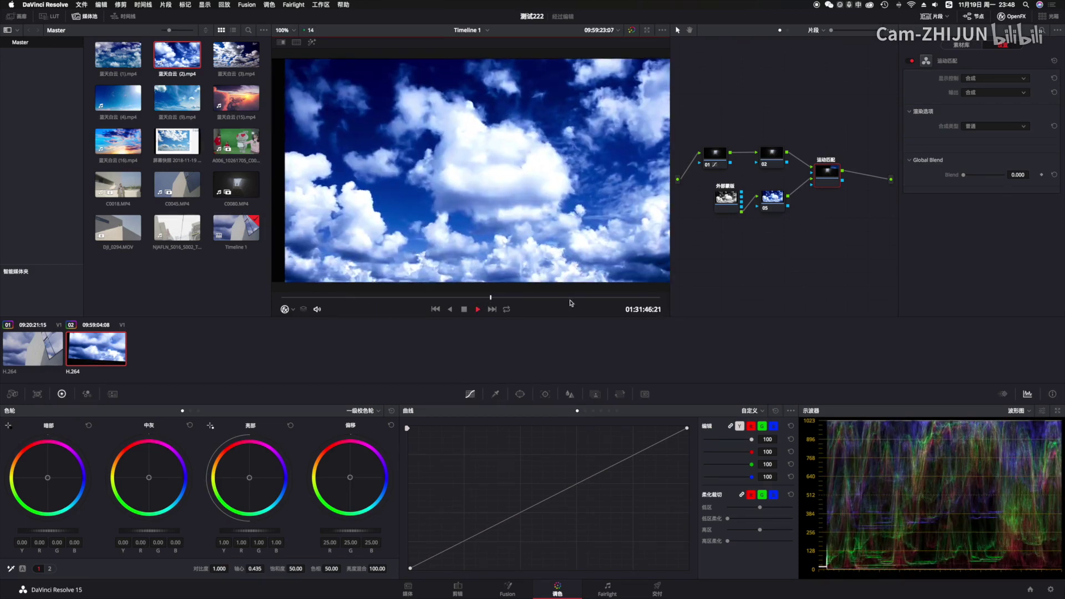
click(559, 297)
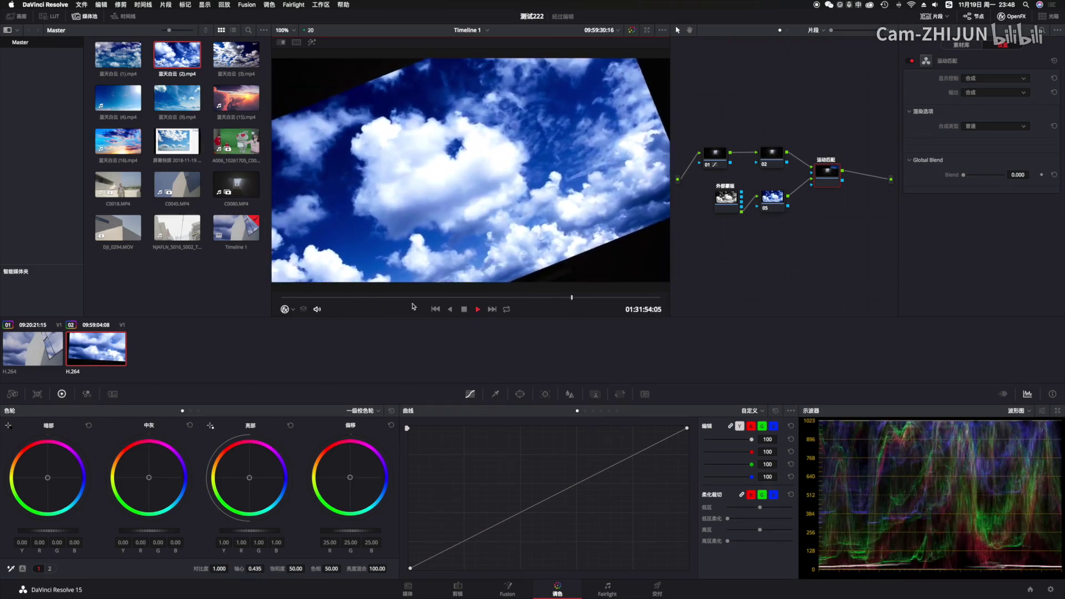
click(364, 298)
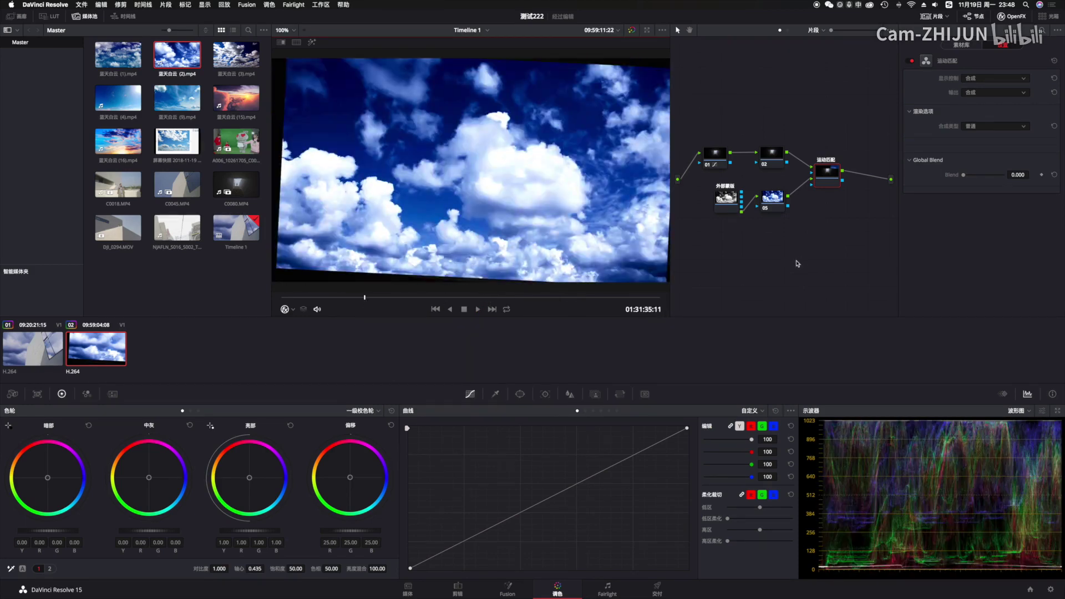
right_click(724, 248)
click(743, 194)
drag(719, 163, 706, 169)
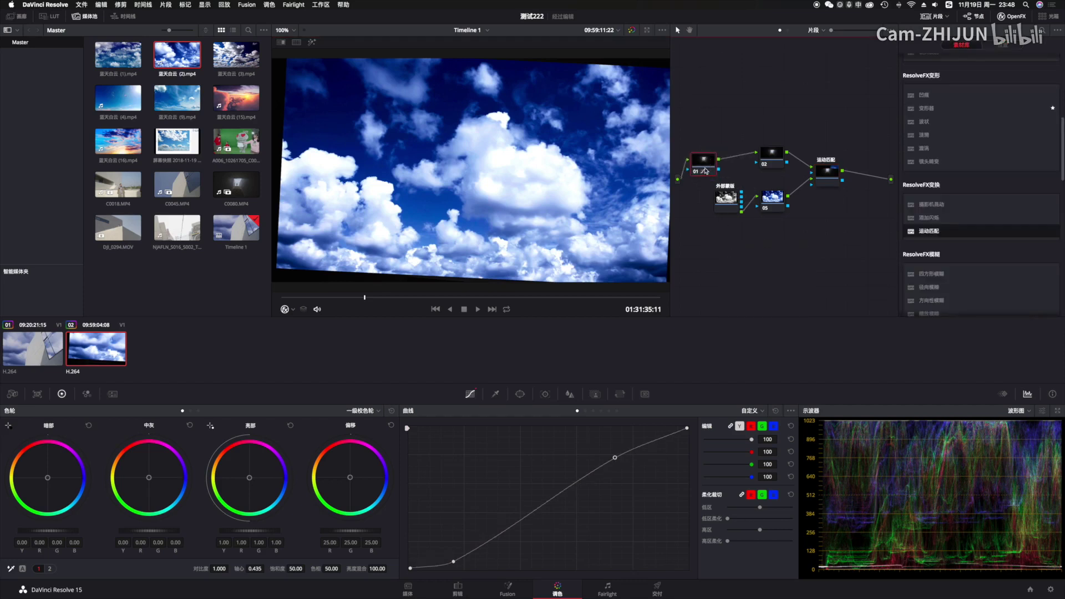
key(alt+l)
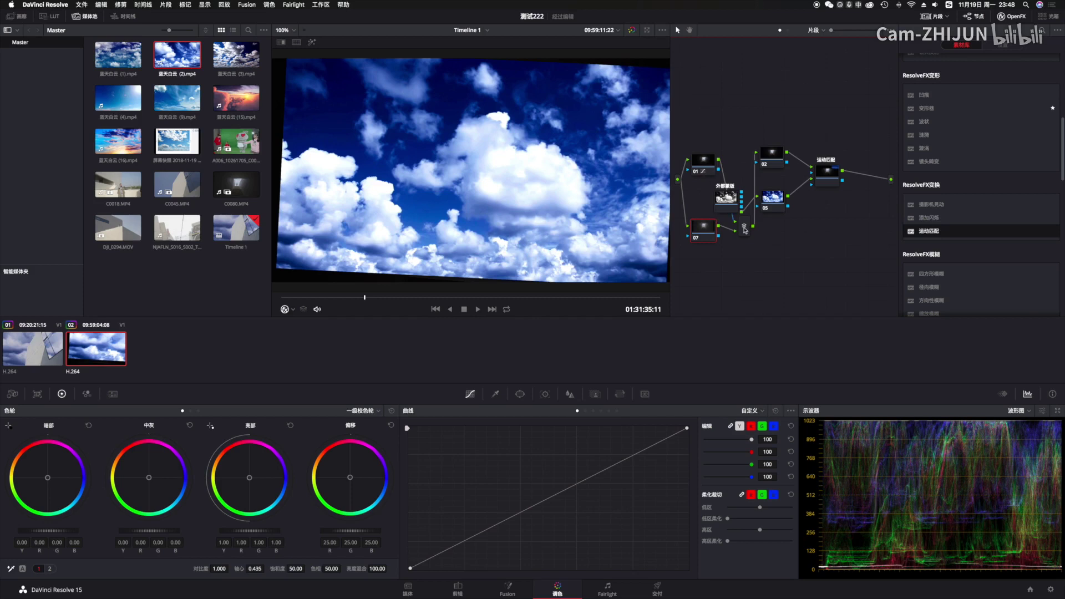
key(super+z)
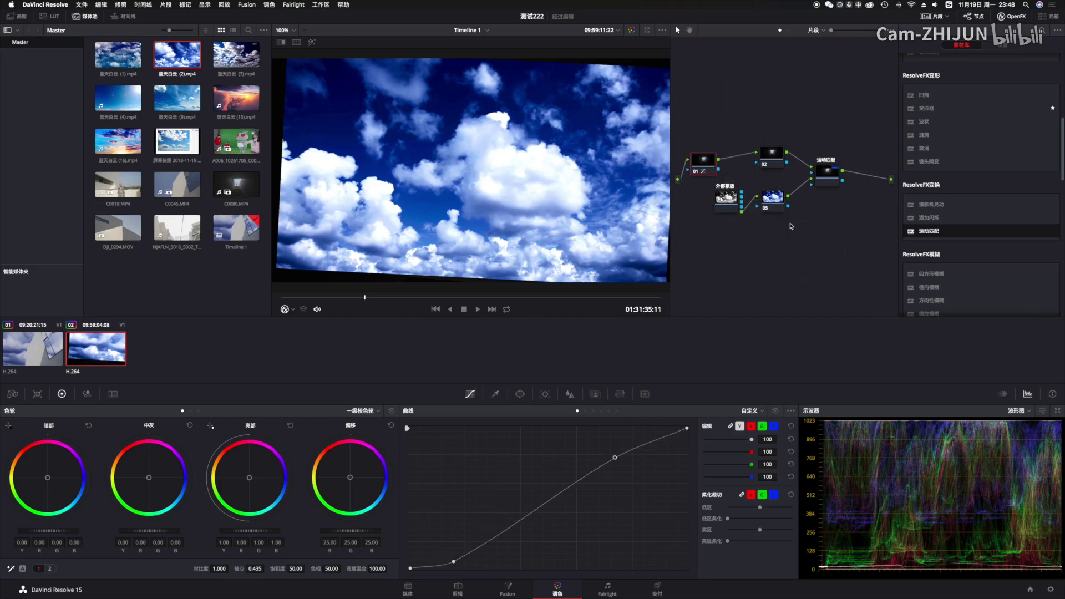
Step: Add a corrector node, feed it from node 01's output, and place it below node 01 in the node graph
right_click(779, 255)
mouse_move(840, 270)
click(877, 271)
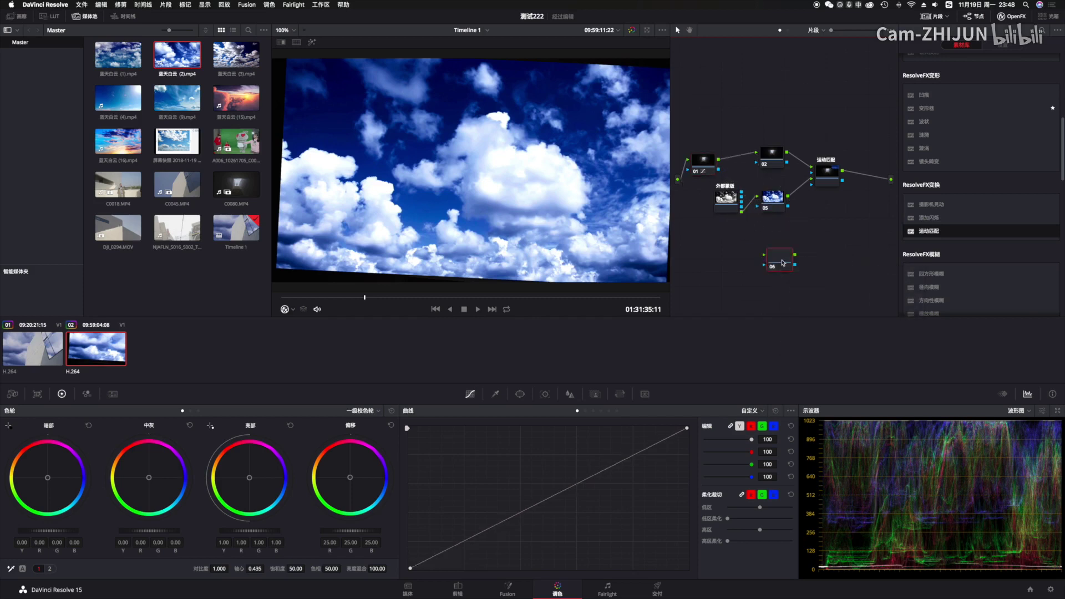
drag(782, 261, 718, 162)
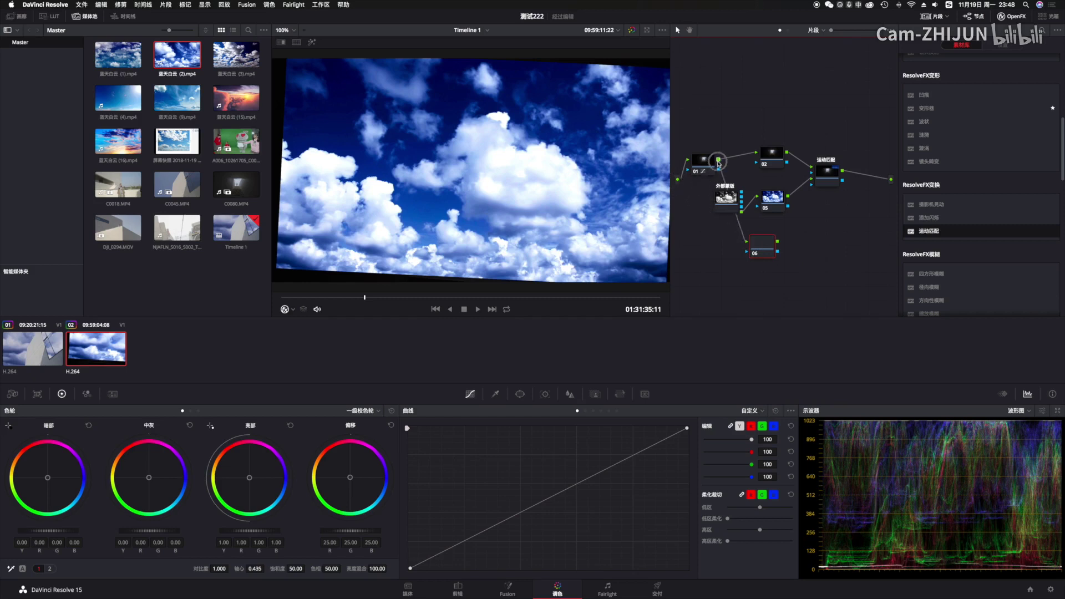
drag(762, 250, 703, 272)
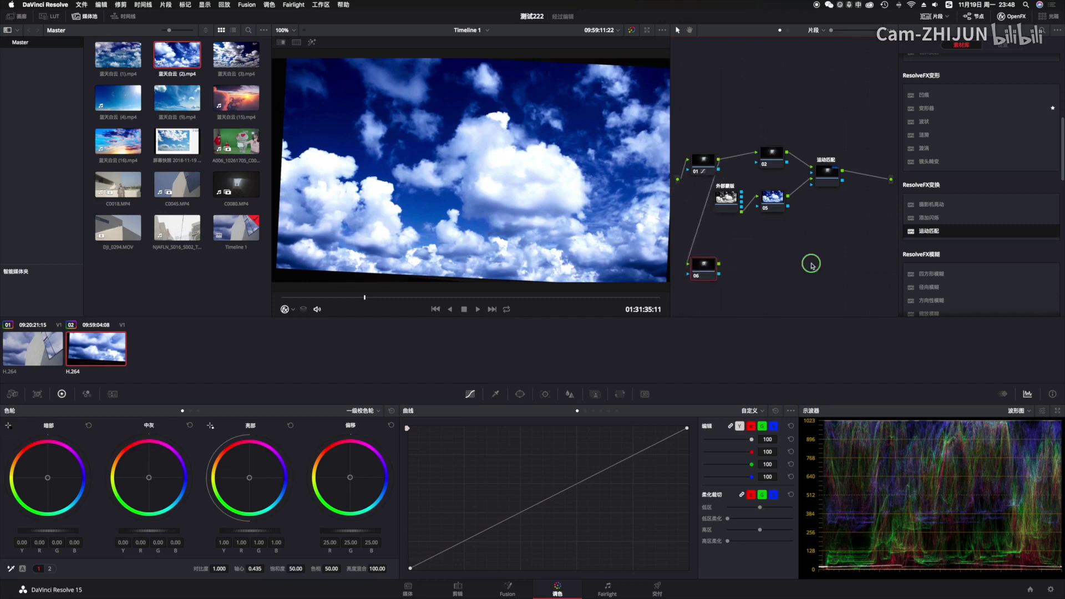
Step: Add a layer mixer node, connect the Match Move node and node 06 into it, and link its output to the final output
right_click(811, 265)
mouse_move(865, 278)
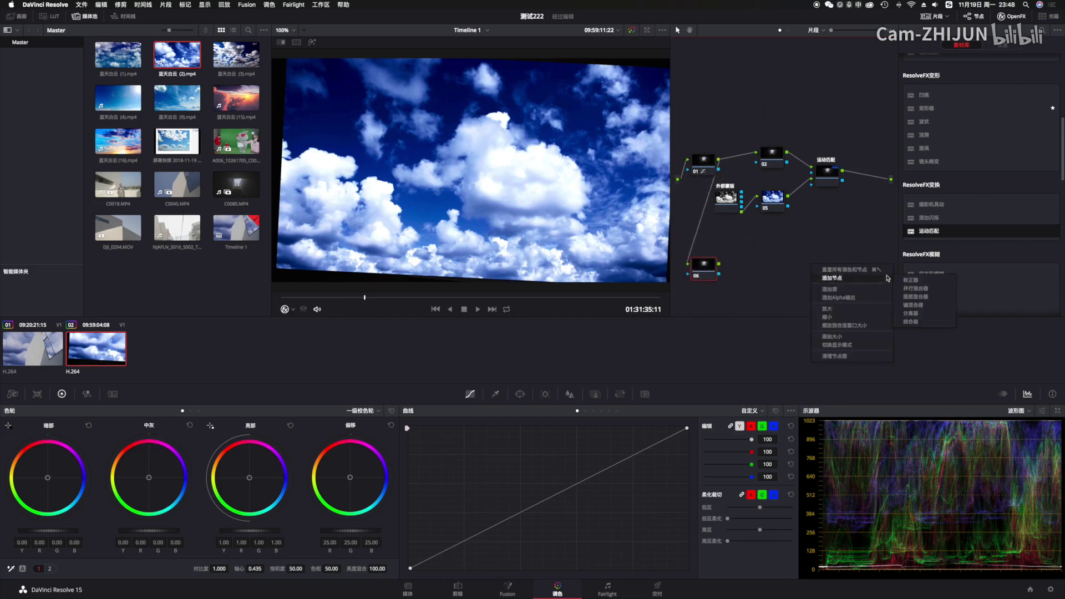
click(916, 297)
drag(802, 259, 842, 171)
click(877, 177)
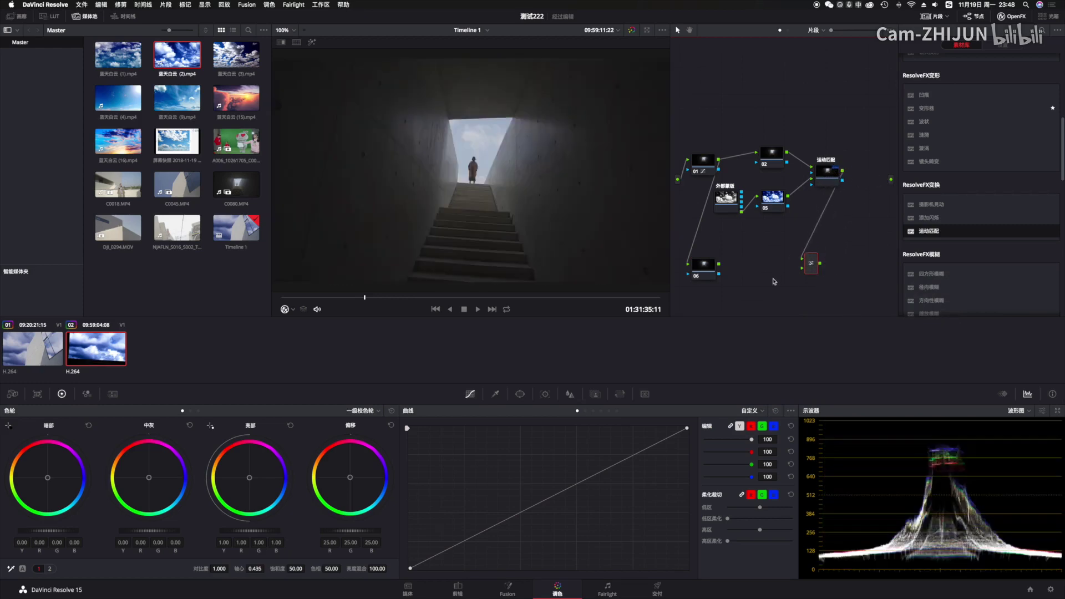
drag(804, 270, 719, 264)
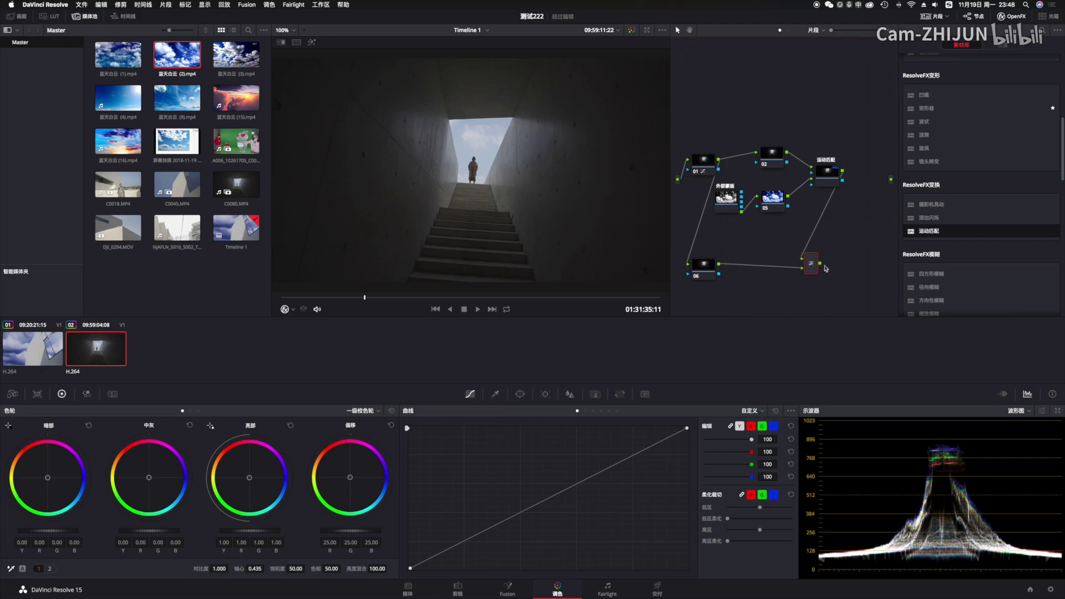
drag(819, 266, 890, 179)
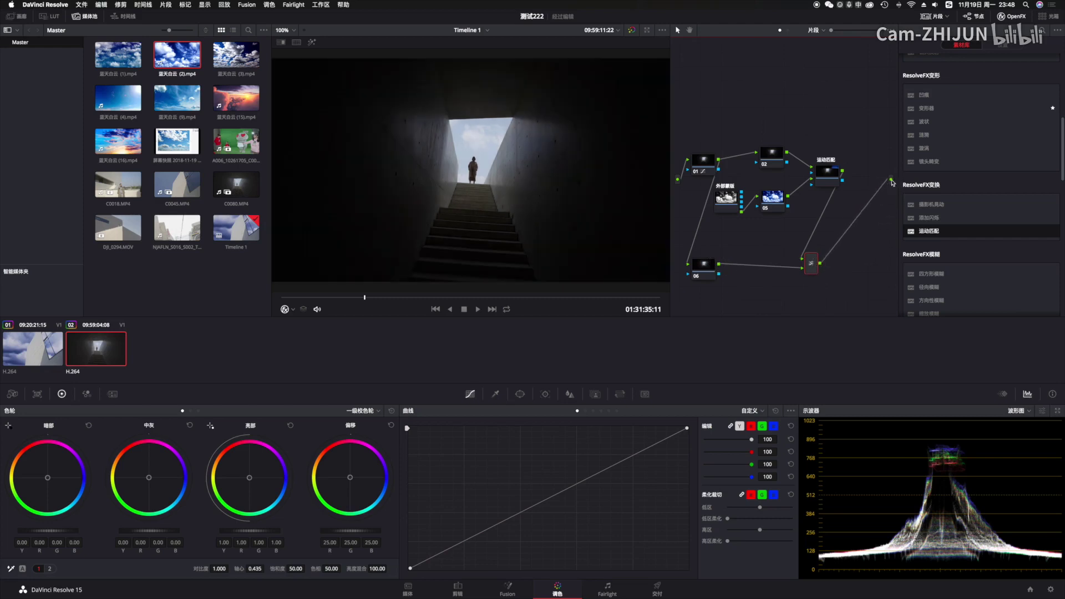
Step: Reposition node 06, sample the original sky in the stairway opening with the HSL qualifier, and play the clip to check the key
drag(703, 265, 741, 253)
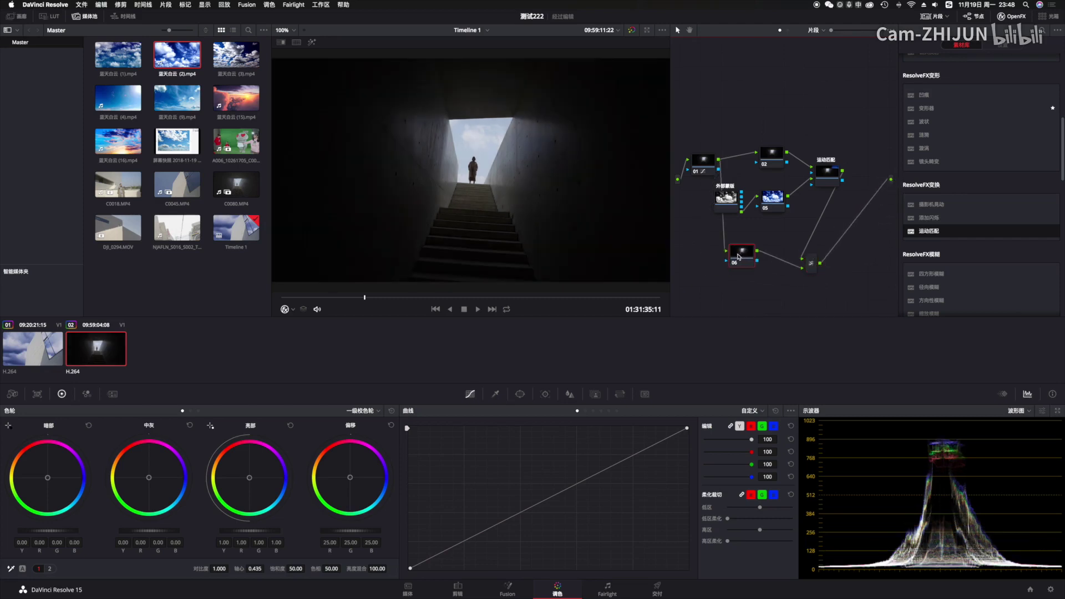
click(494, 395)
click(486, 137)
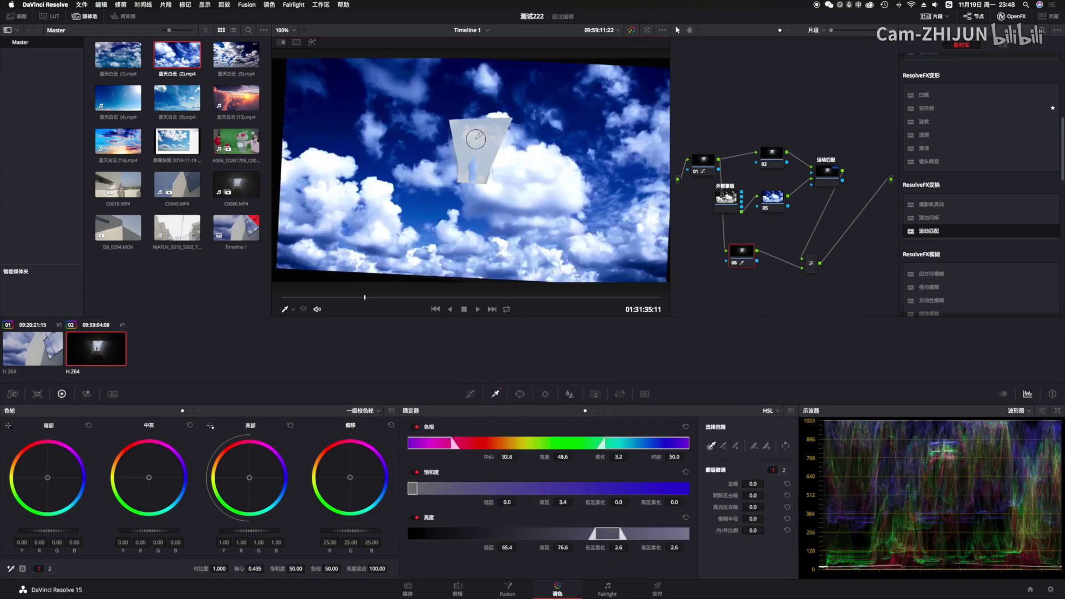
drag(476, 139, 482, 140)
key(space)
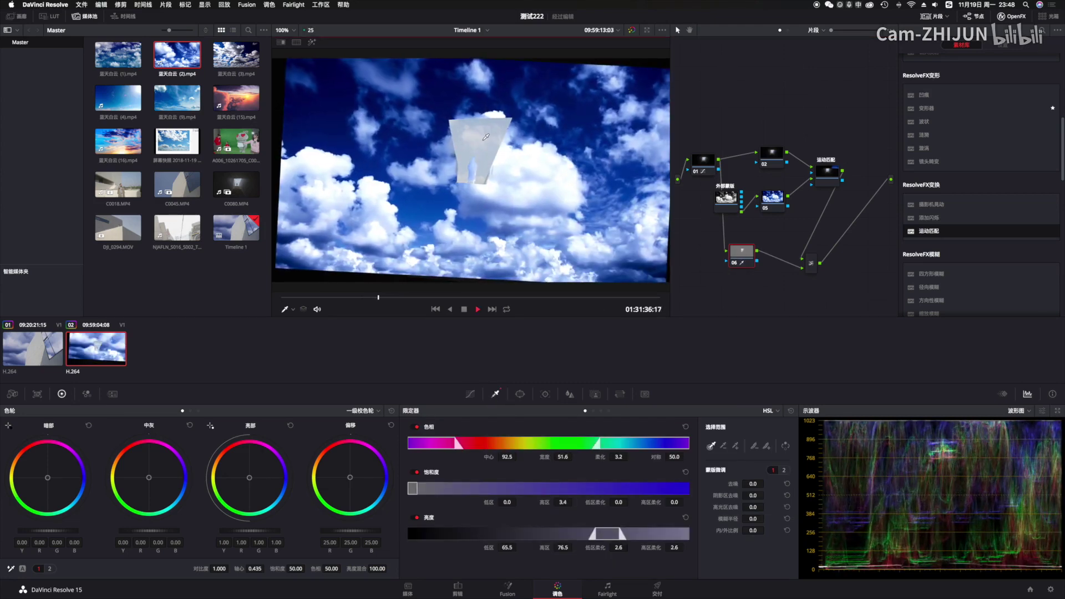
key(space)
Step: Insert a corrector node between the layer mixer and the final output, and play back the composite
right_click(858, 253)
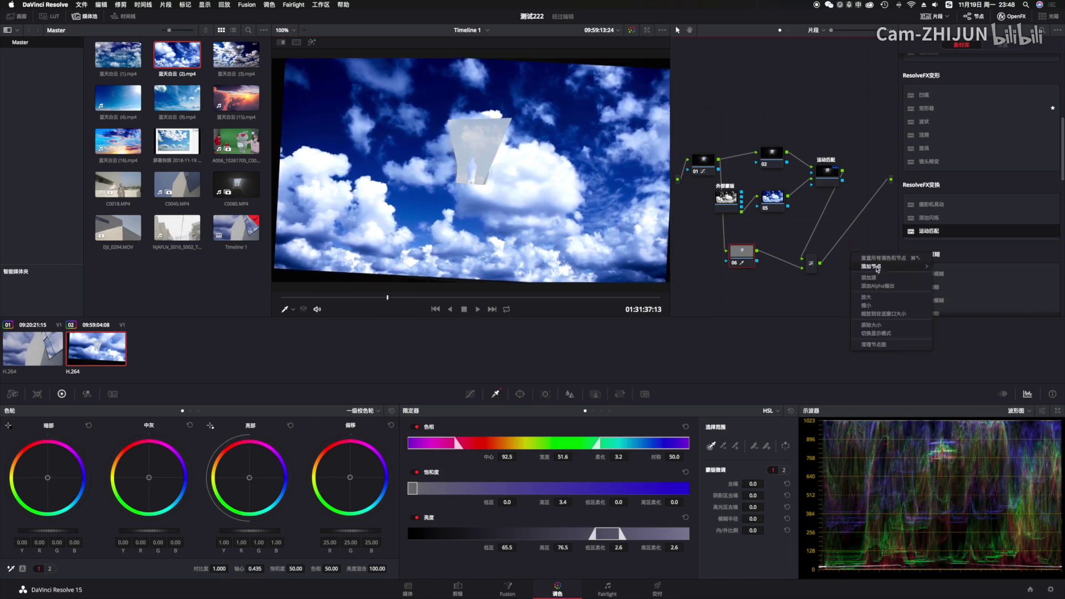
mouse_move(889, 267)
click(951, 269)
drag(853, 257, 846, 245)
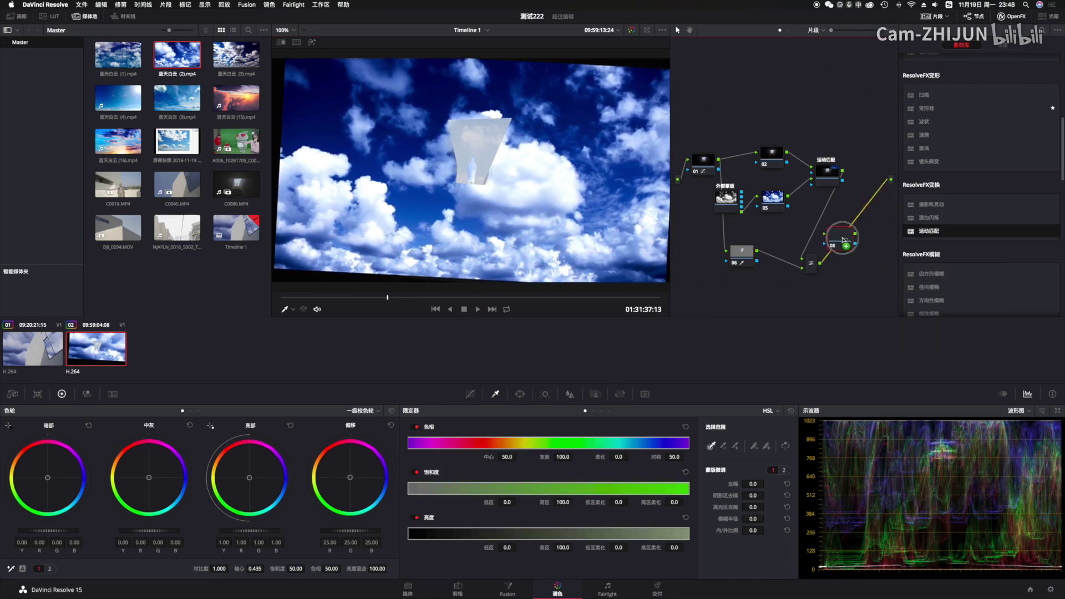
key(space)
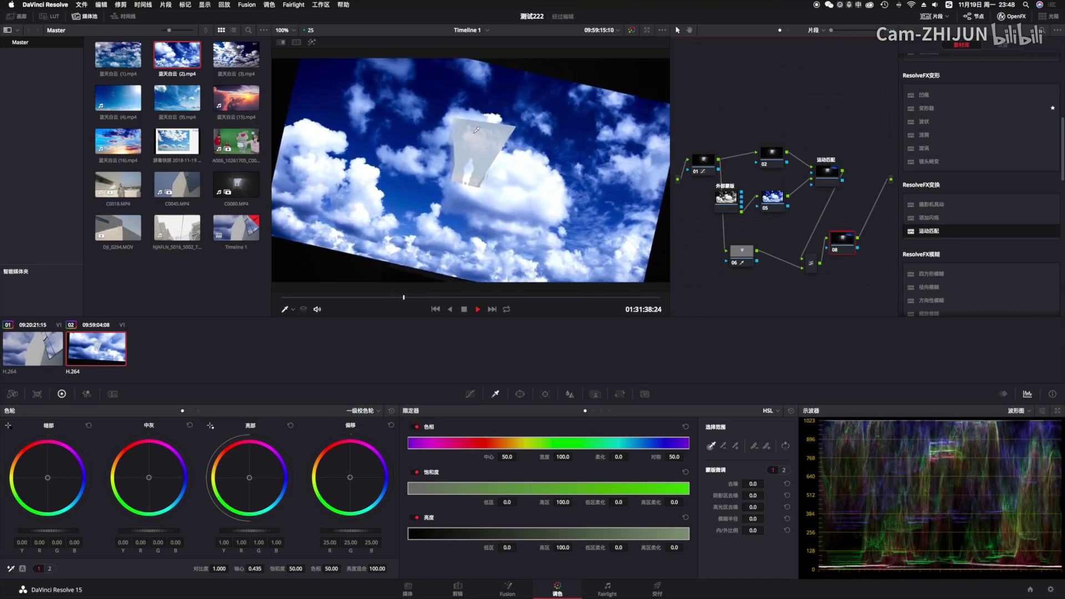
key(space)
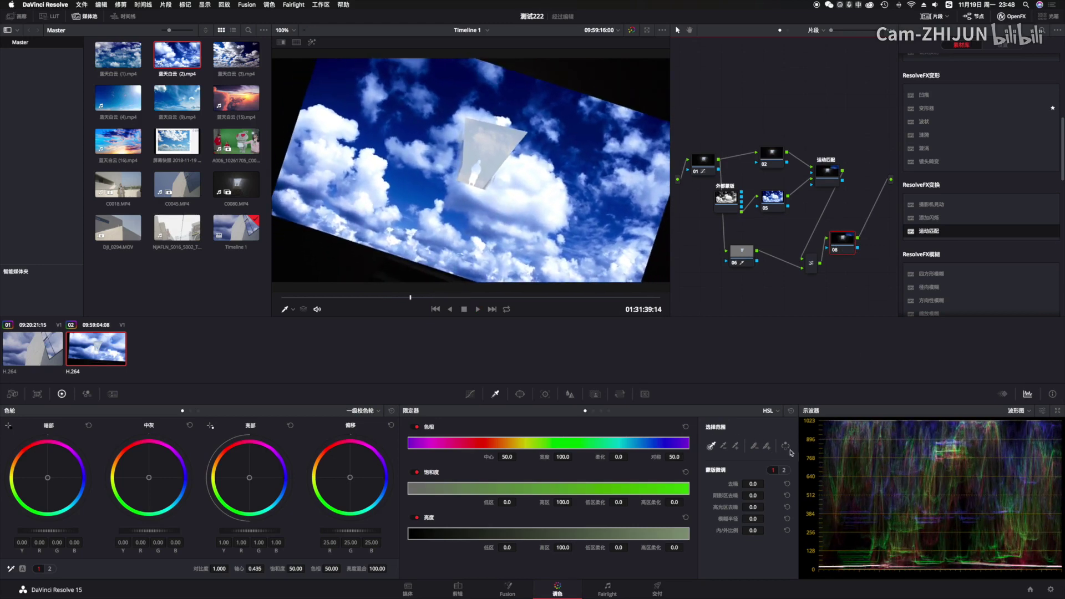
Step: Invert node 06's qualifier selection so the tracked sky fills the stairway opening
click(786, 447)
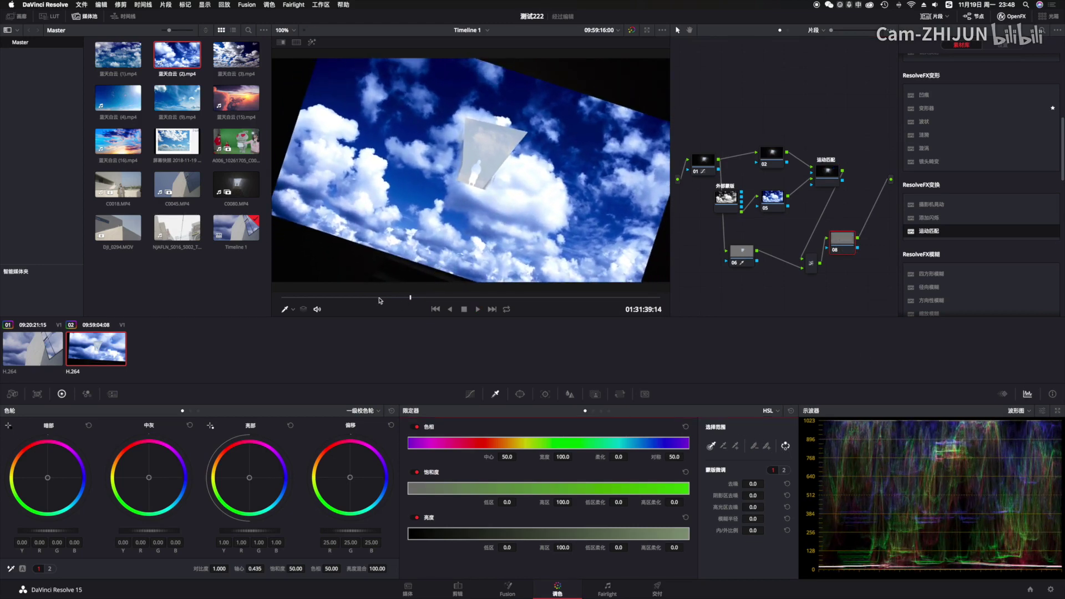
click(745, 258)
click(786, 447)
Step: Inspect the composited sky at different points of the staircase clip, including a close-up of the edges around the figure
click(346, 298)
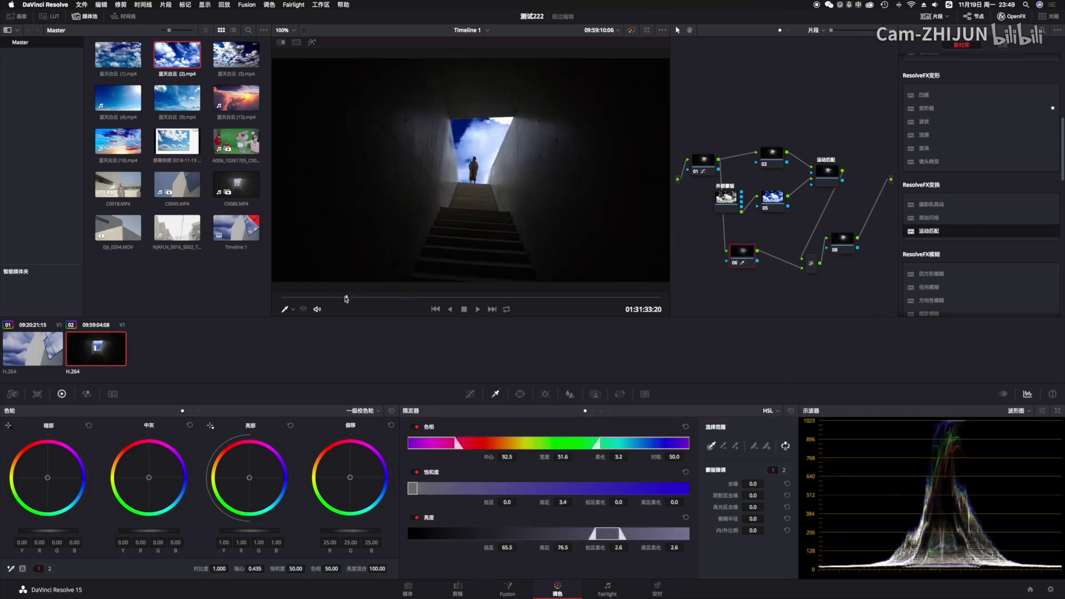
key(space)
click(430, 298)
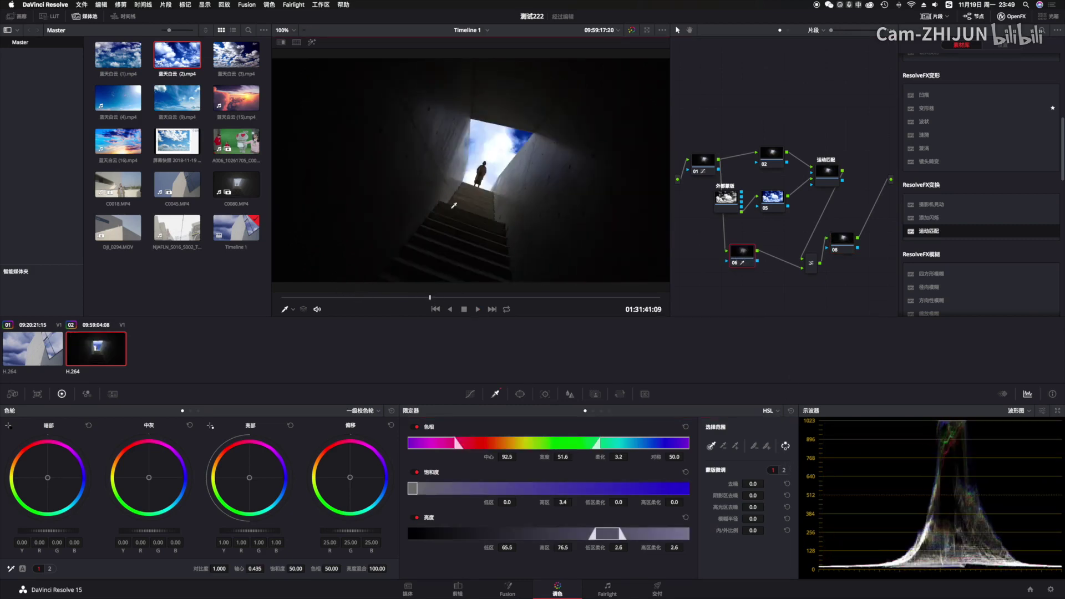
scroll(454, 205, up, 10)
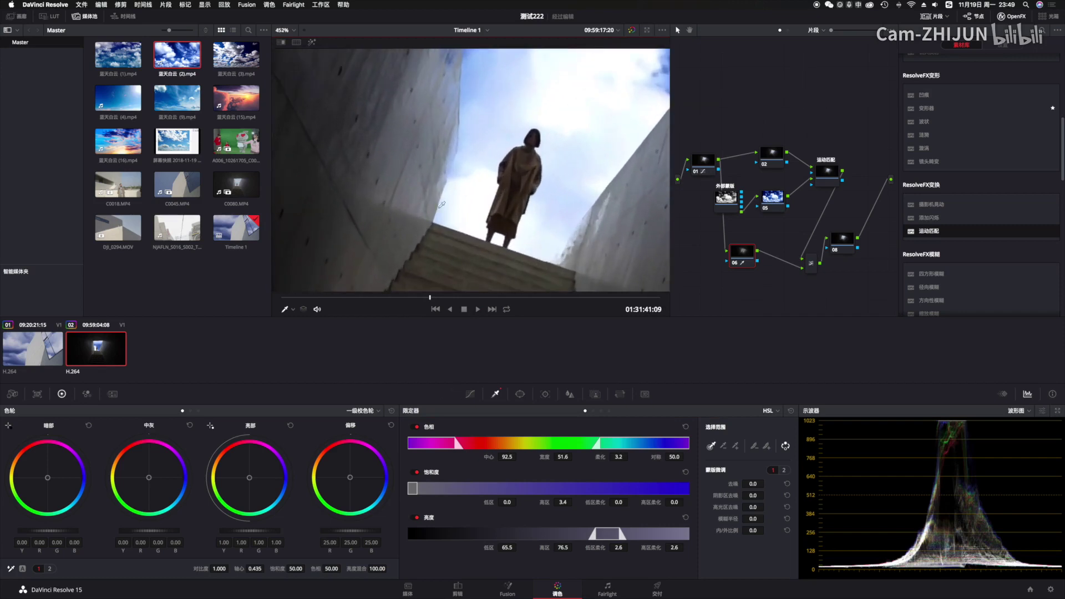
scroll(491, 226, down, 10)
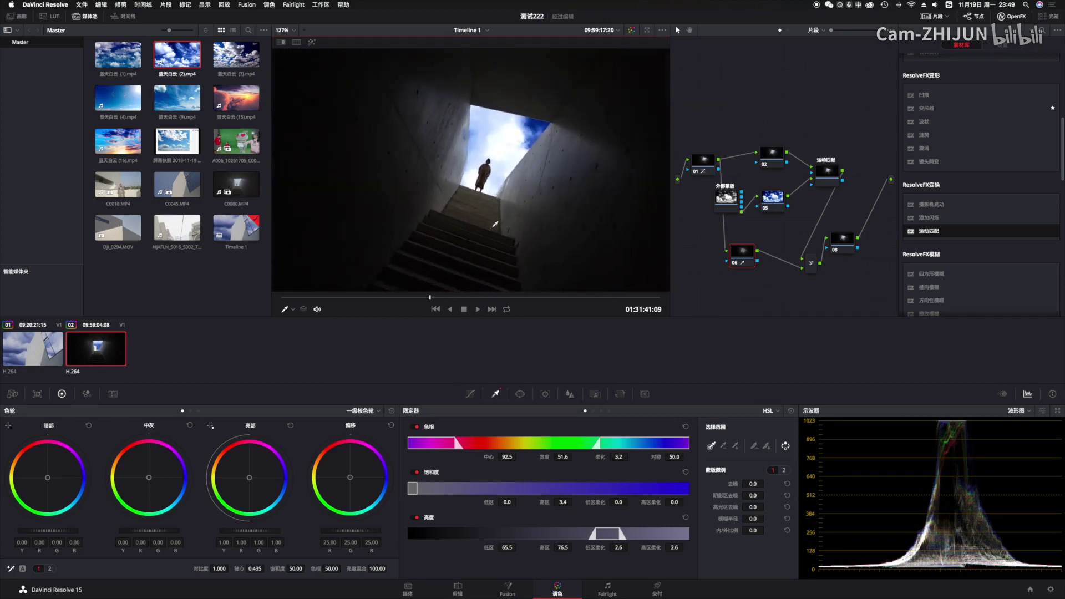
click(332, 298)
click(403, 298)
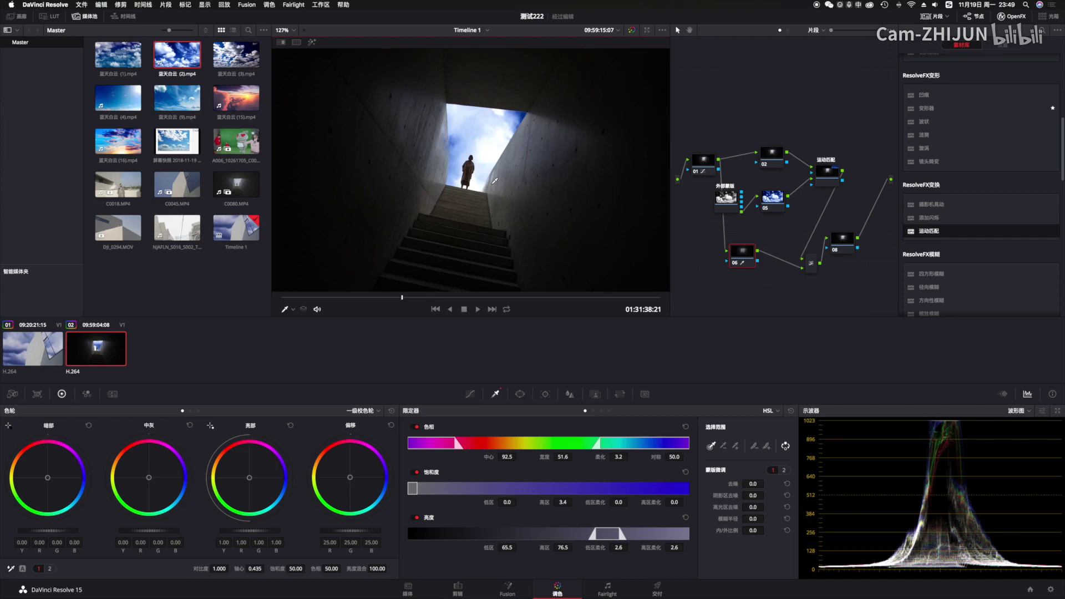
Step: Put the green-screen clip A006_10261705_C006.mov on the timeline in place of the staircase clip, and open it for colour grading
click(245, 142)
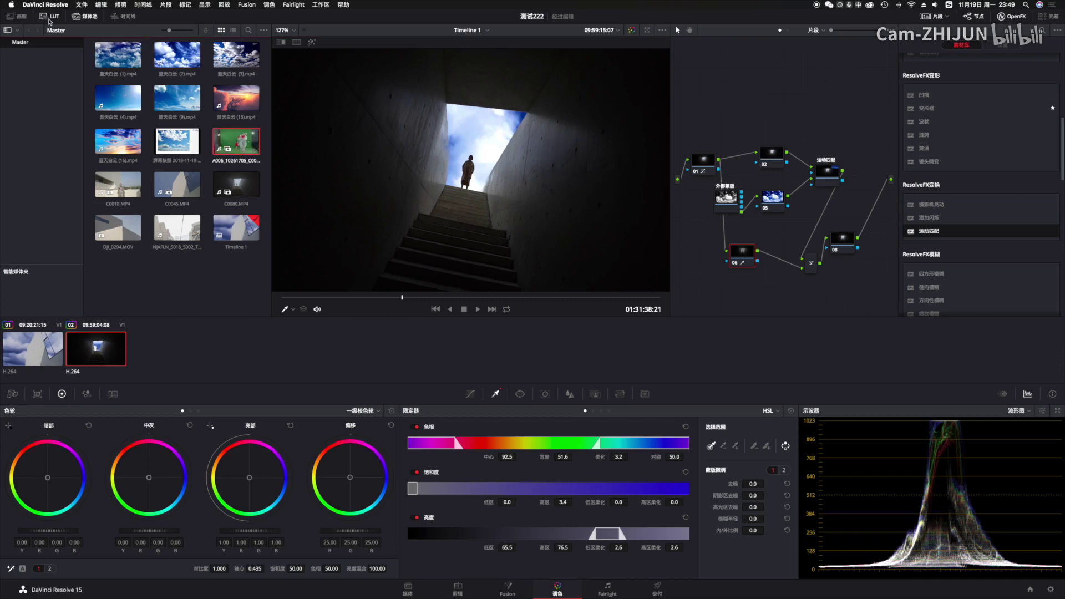
click(125, 19)
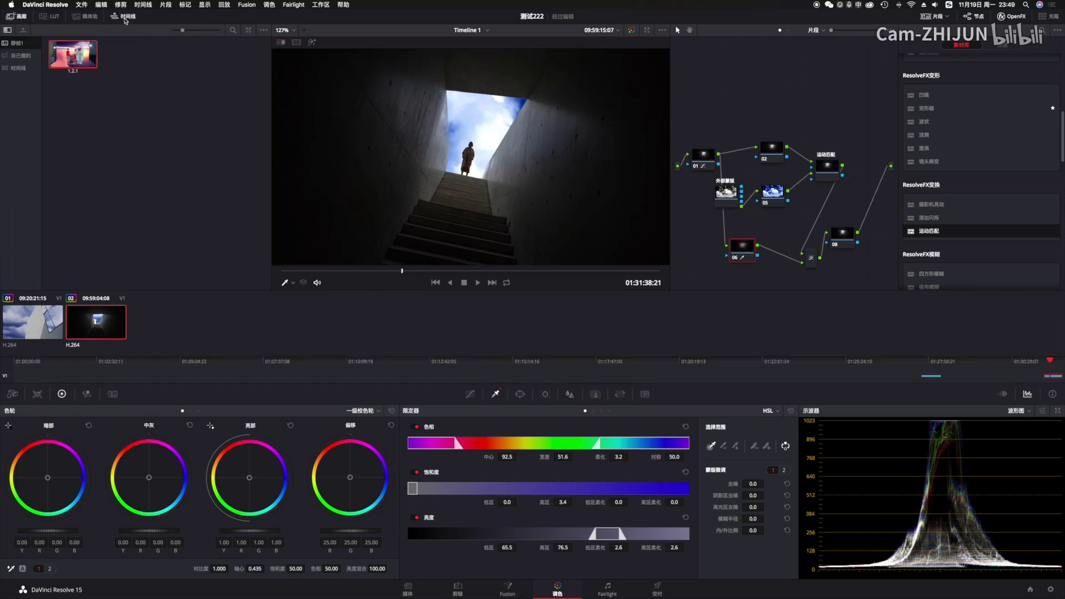
click(458, 590)
double_click(137, 118)
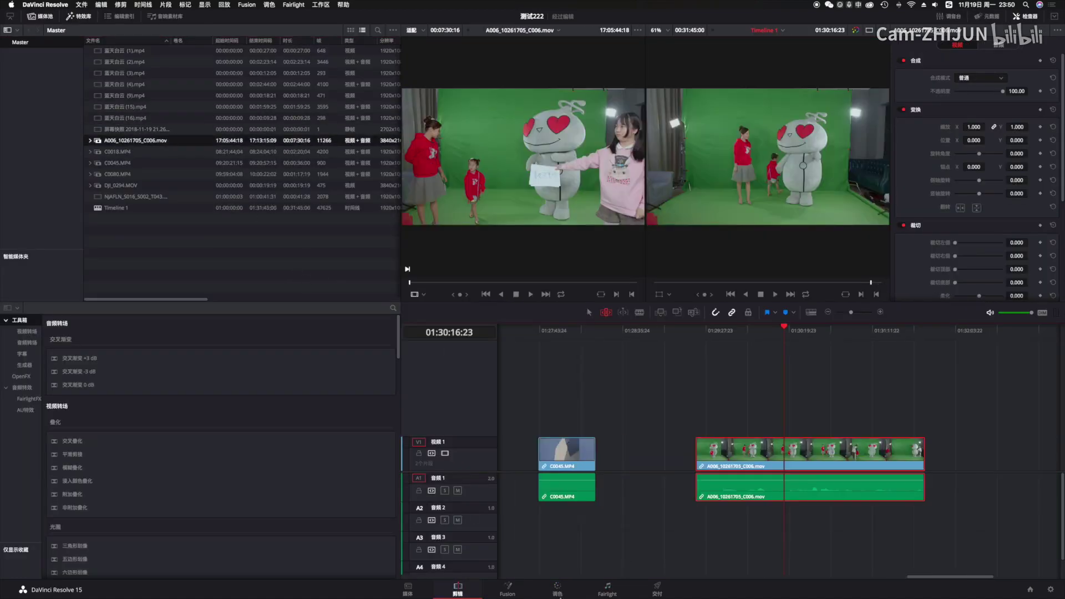
click(555, 590)
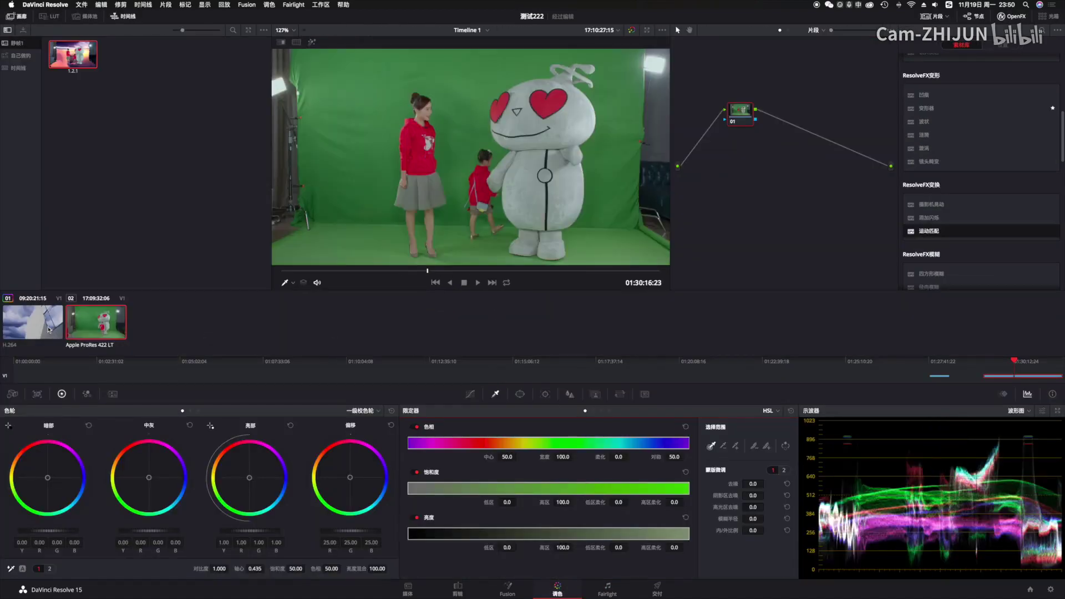
Step: Hide the effects library, widen the viewer, and play a short part of the green-screen clip near its start
drag(748, 120, 734, 127)
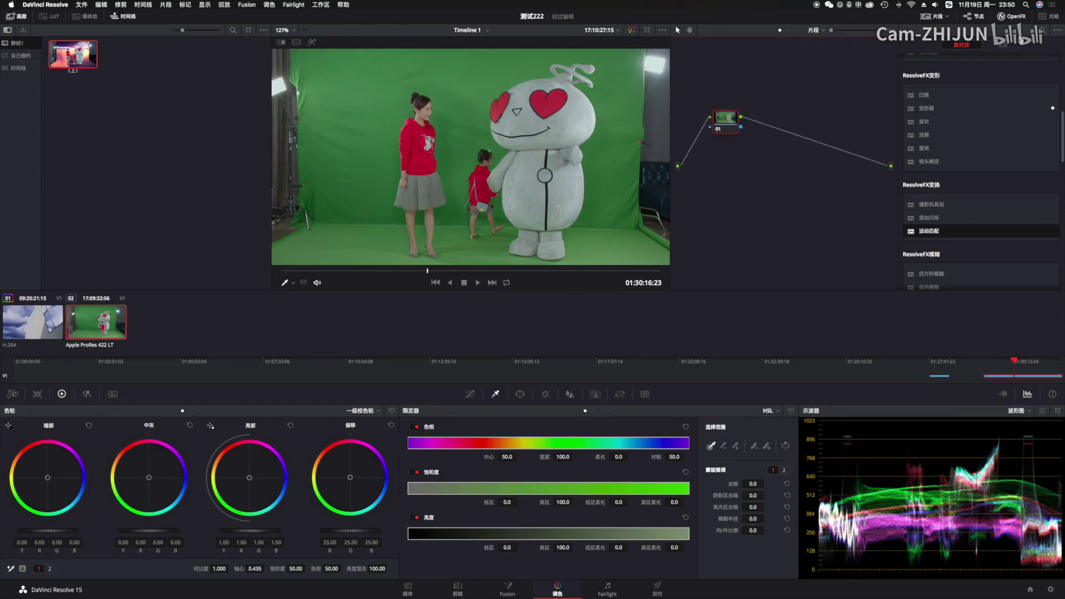
click(1013, 18)
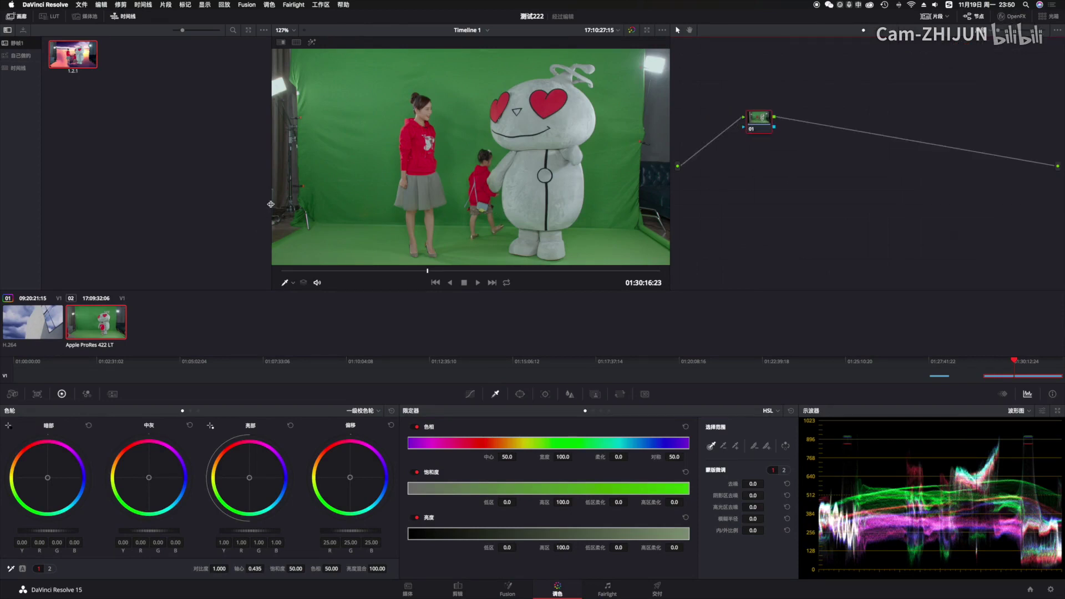
drag(271, 205, 193, 202)
click(237, 271)
key(space)
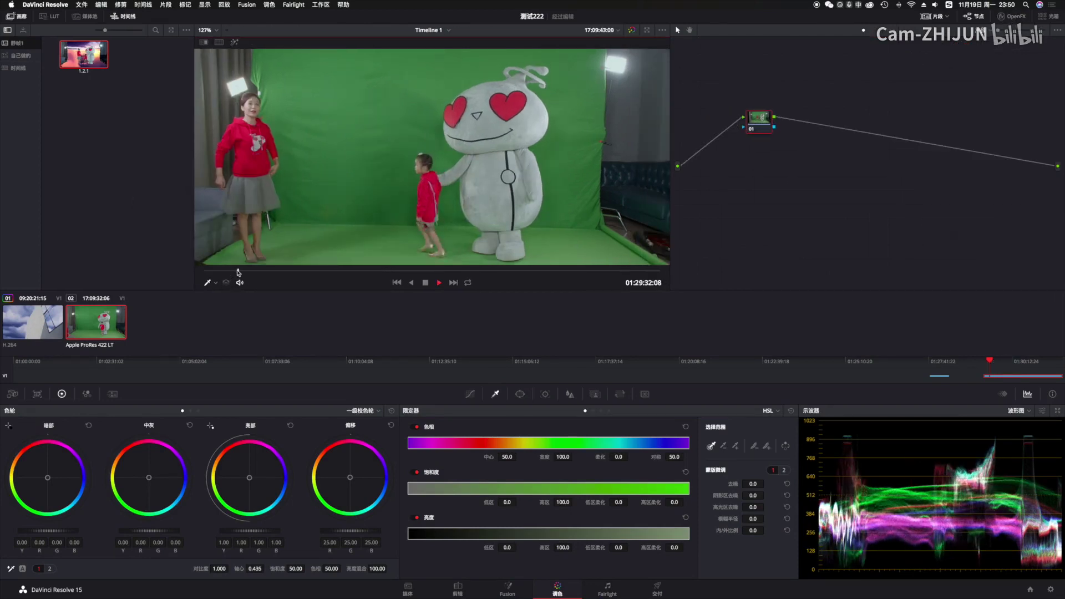
key(space)
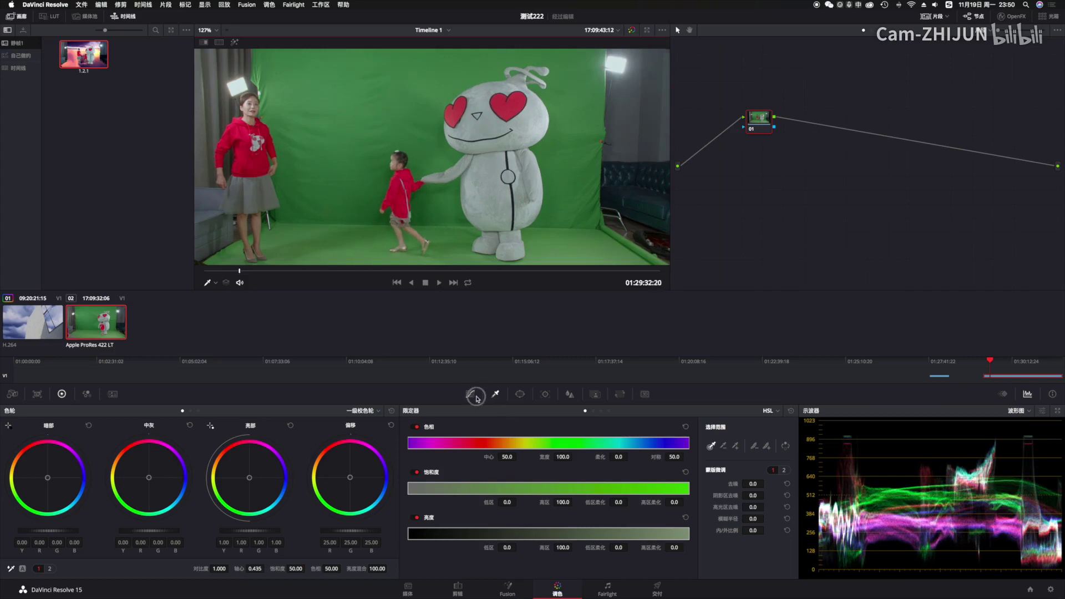
Step: Boost the green backdrop's saturation to 1.81 on the 色相 vs 饱和度 (hue vs saturation) curve, limited by a control point on each side
click(470, 394)
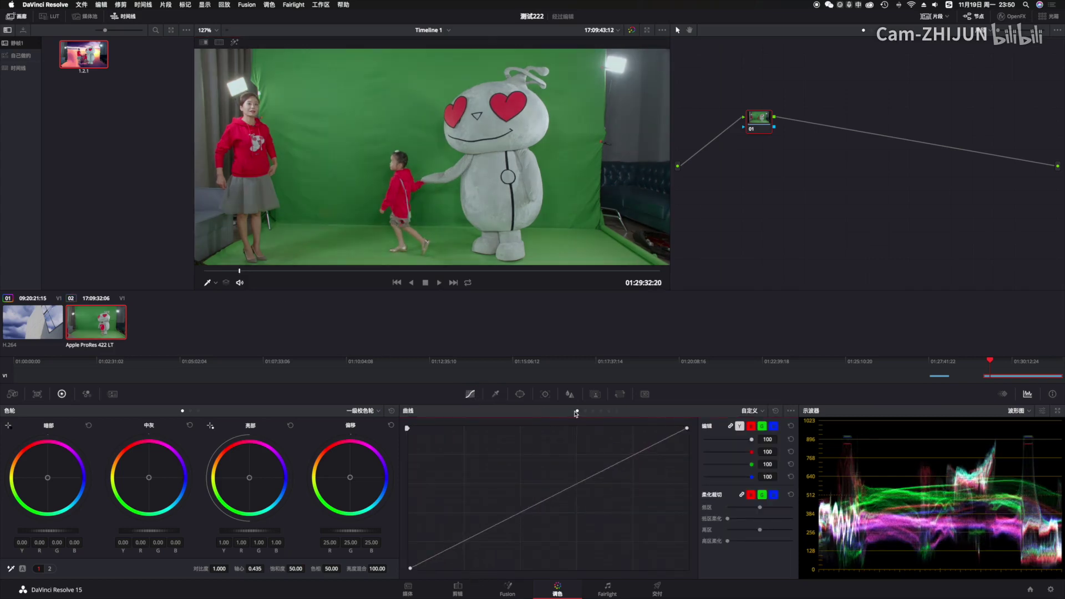
click(594, 411)
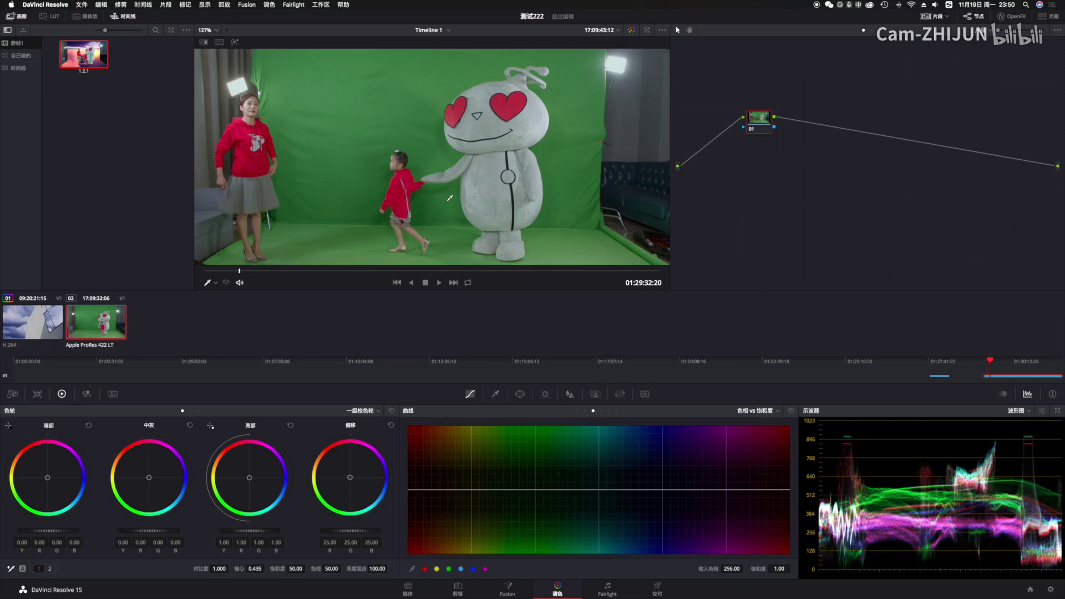
drag(550, 490, 587, 491)
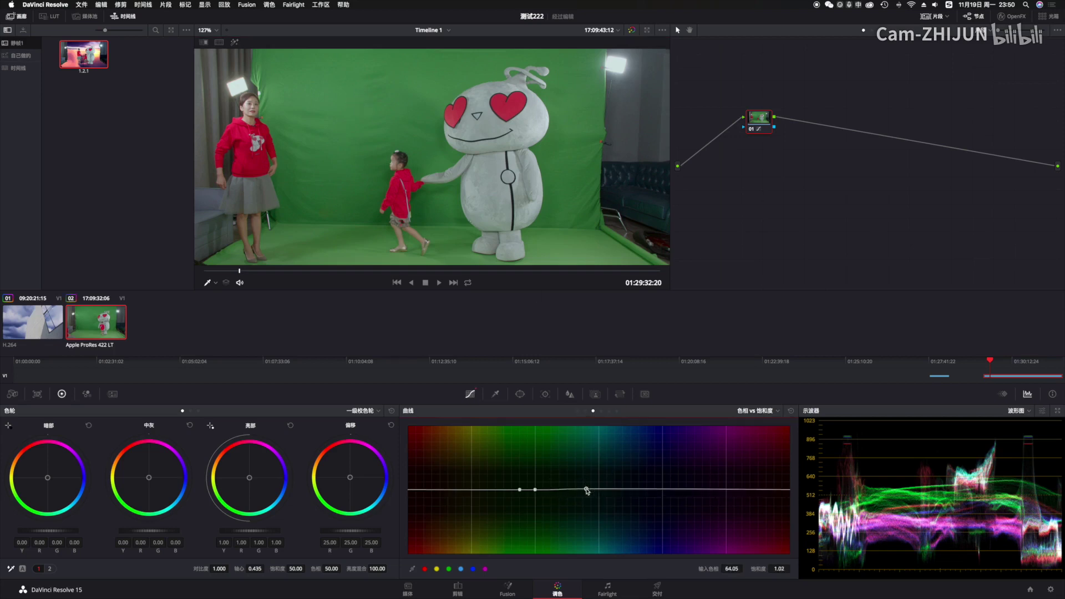
drag(519, 494, 488, 490)
drag(536, 492, 538, 425)
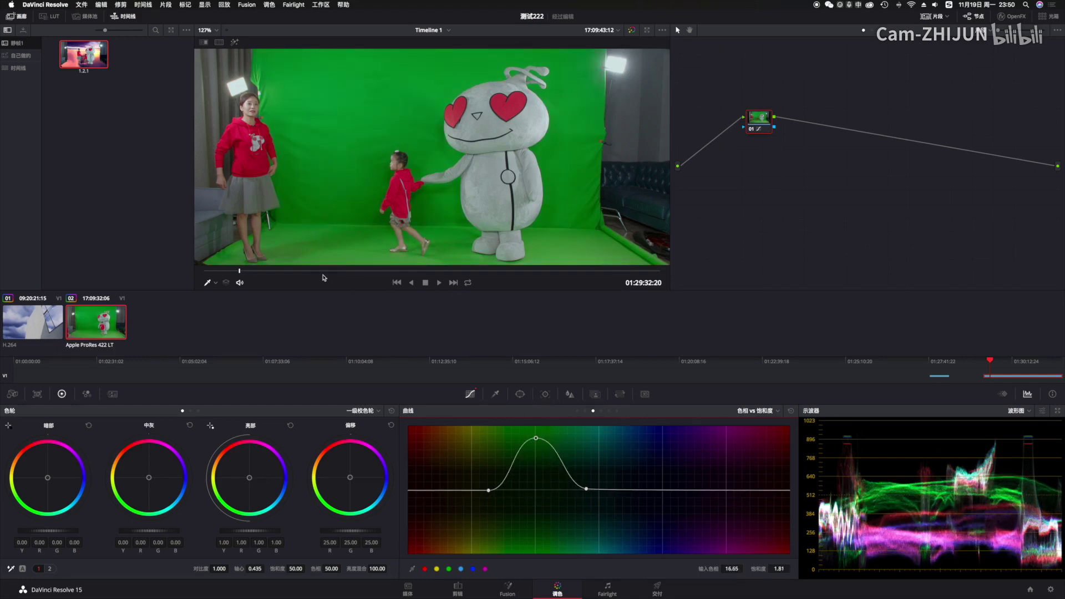
Step: Examine the green-screen clip close up around the child's hands and feet, the floor, and the woman's shoes
scroll(256, 236, up, 10)
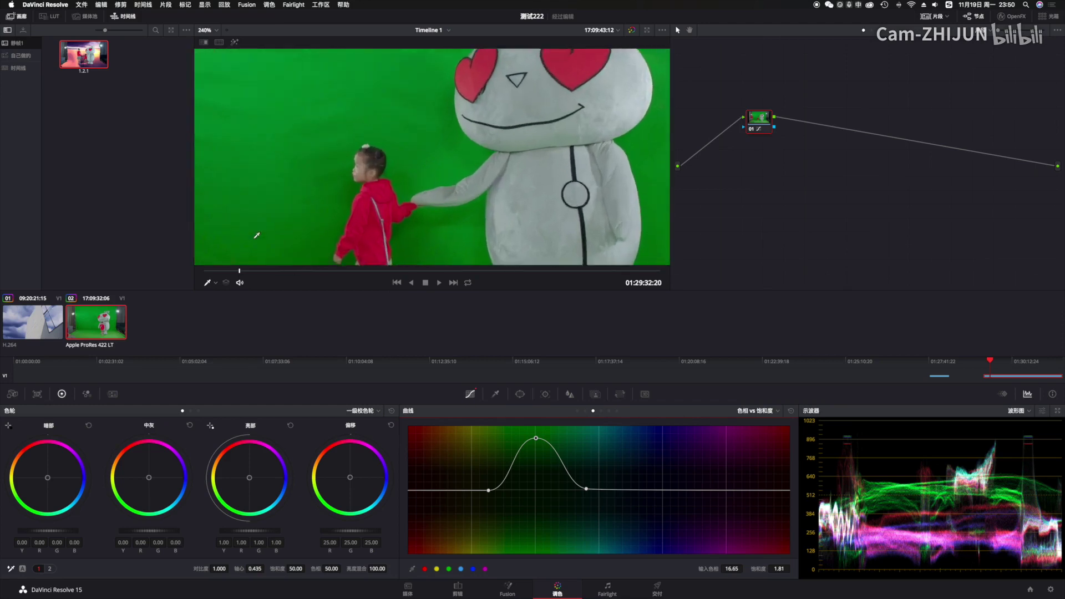
drag(388, 178, 440, 65)
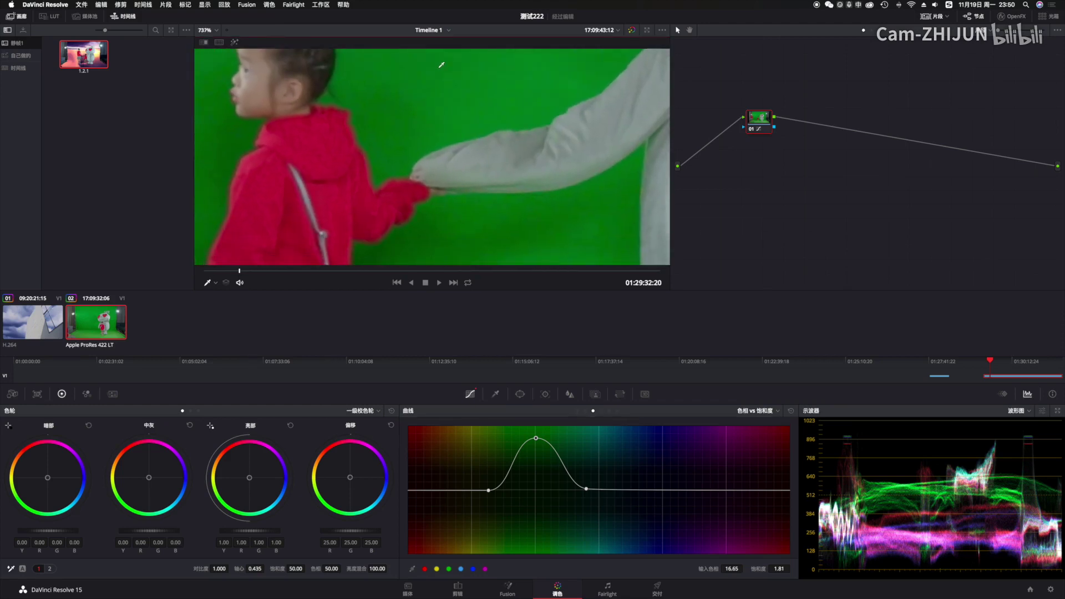
scroll(394, 202, down, 2)
drag(394, 202, 430, 47)
drag(398, 169, 414, 104)
drag(418, 209, 429, 142)
scroll(427, 174, up, 1)
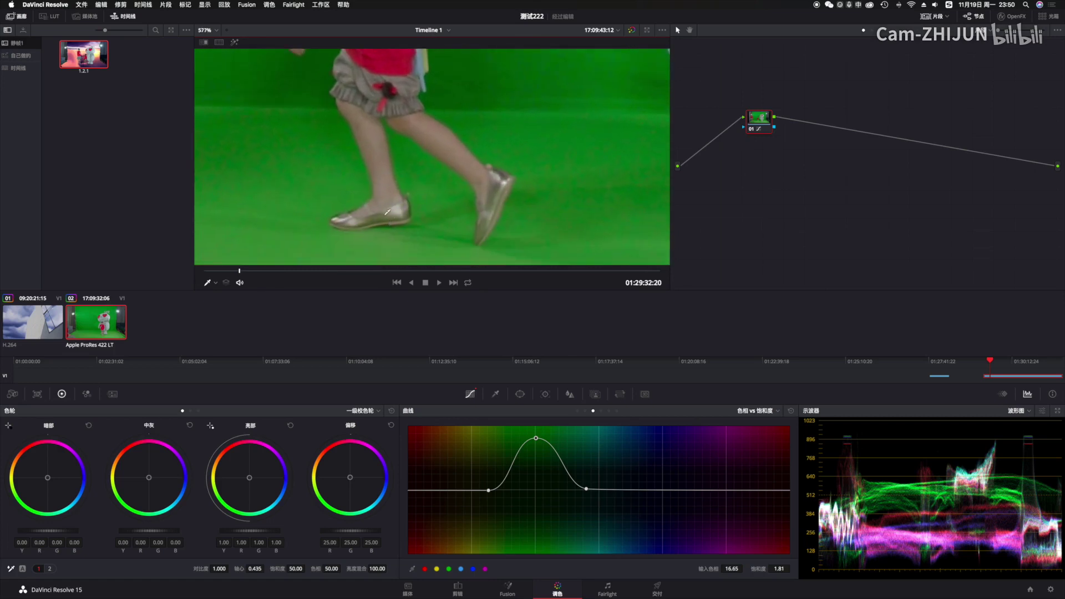
drag(387, 212, 593, 203)
drag(531, 176, 666, 172)
drag(250, 186, 459, 200)
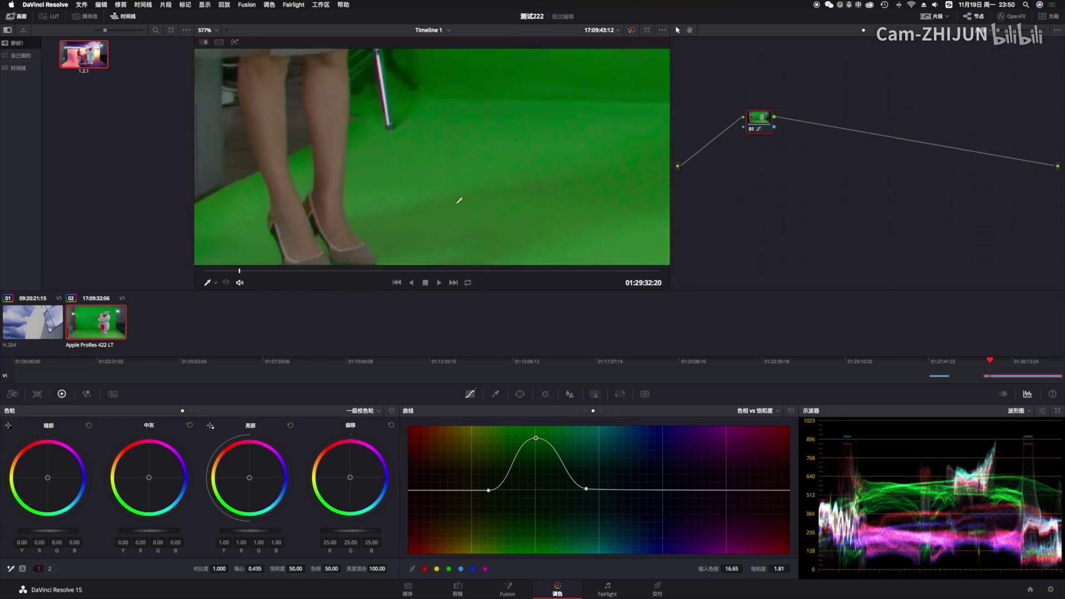
scroll(492, 178, down, 1)
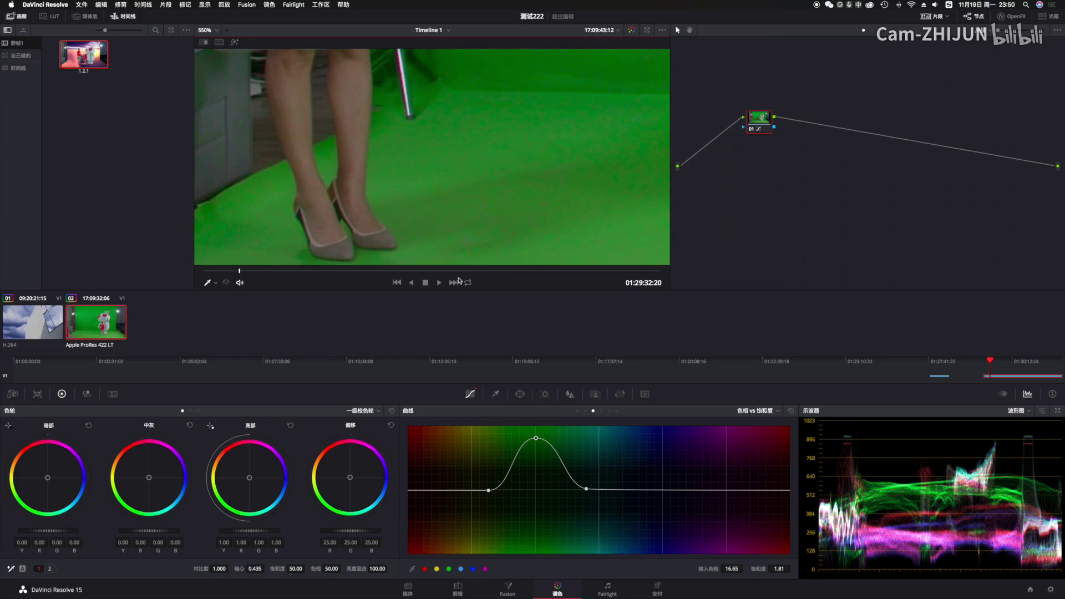
Step: Sample the legs and shoes at a frame with three people, and lower the added hue-vs-saturation curve point beside the green peak to 0.99
drag(481, 271, 510, 271)
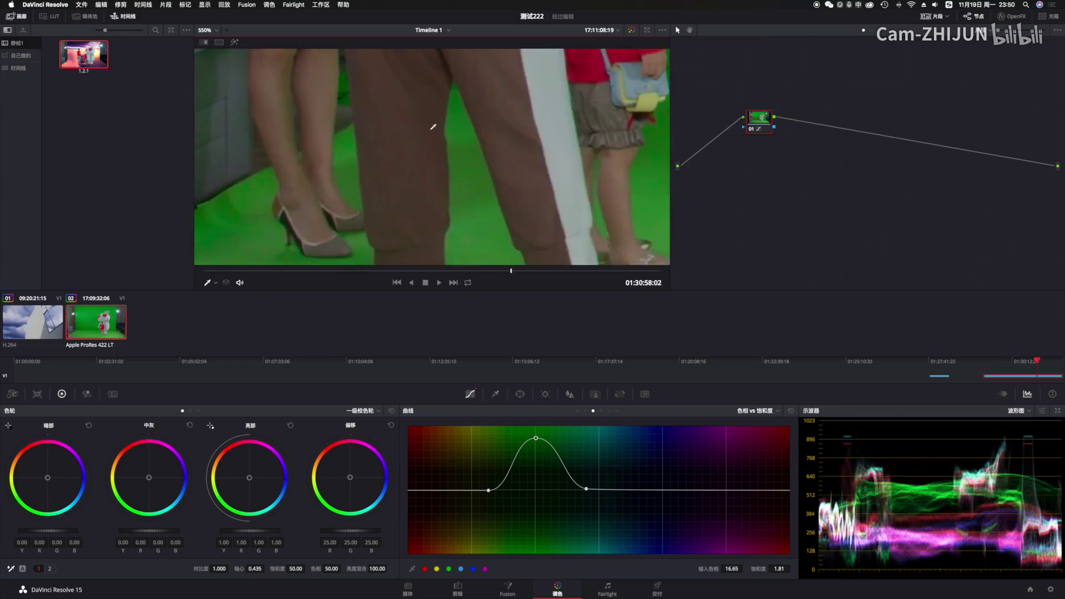
drag(433, 133, 311, 221)
scroll(311, 221, down, 1)
scroll(481, 163, down, 4)
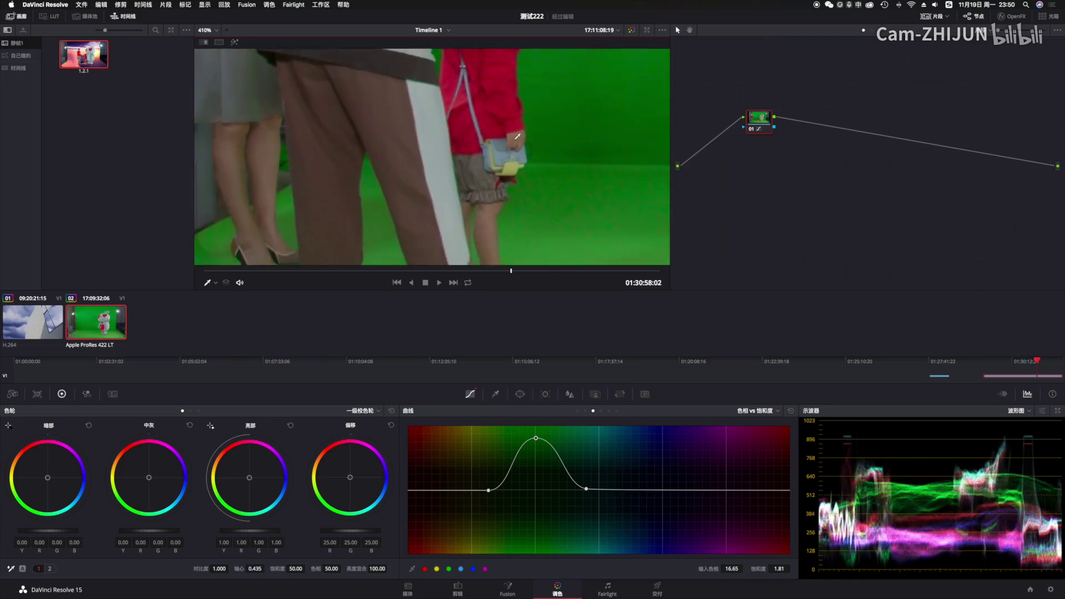
scroll(518, 137, down, 5)
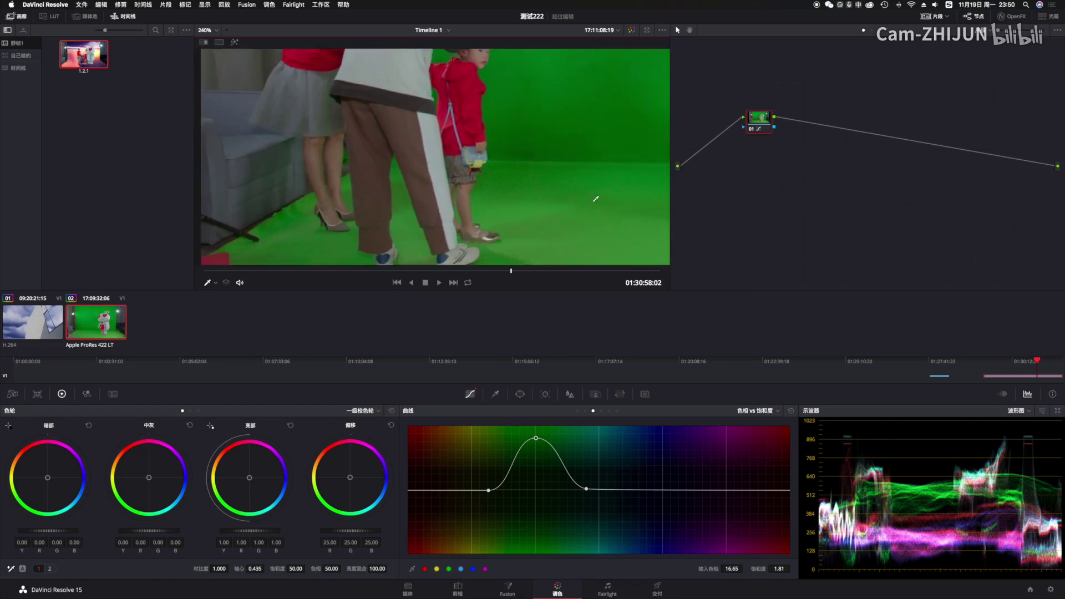
click(316, 225)
drag(509, 478, 509, 488)
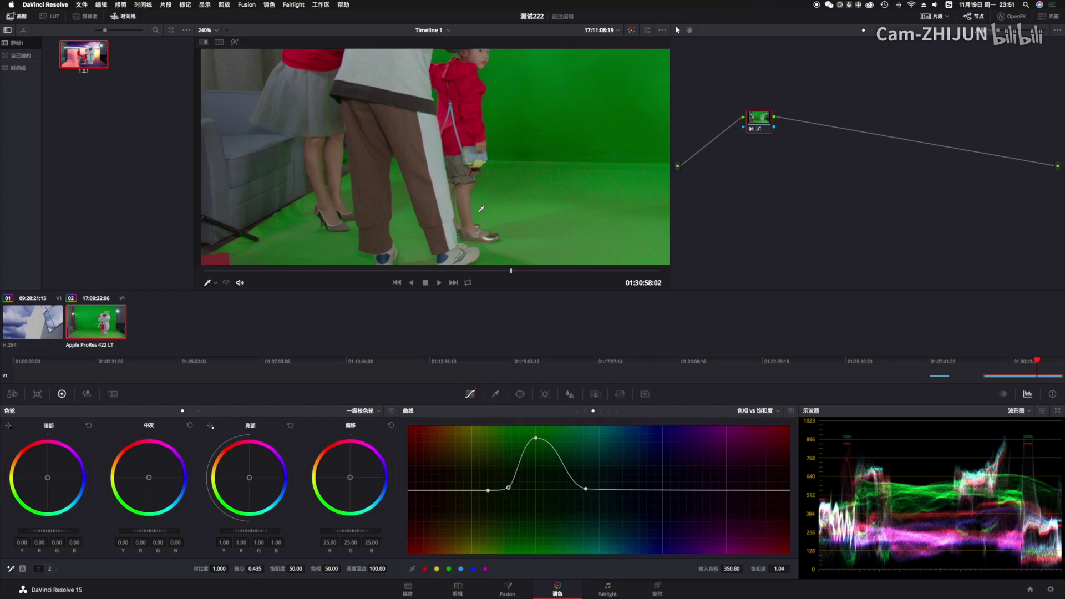
click(464, 214)
drag(508, 487, 508, 491)
scroll(355, 229, down, 5)
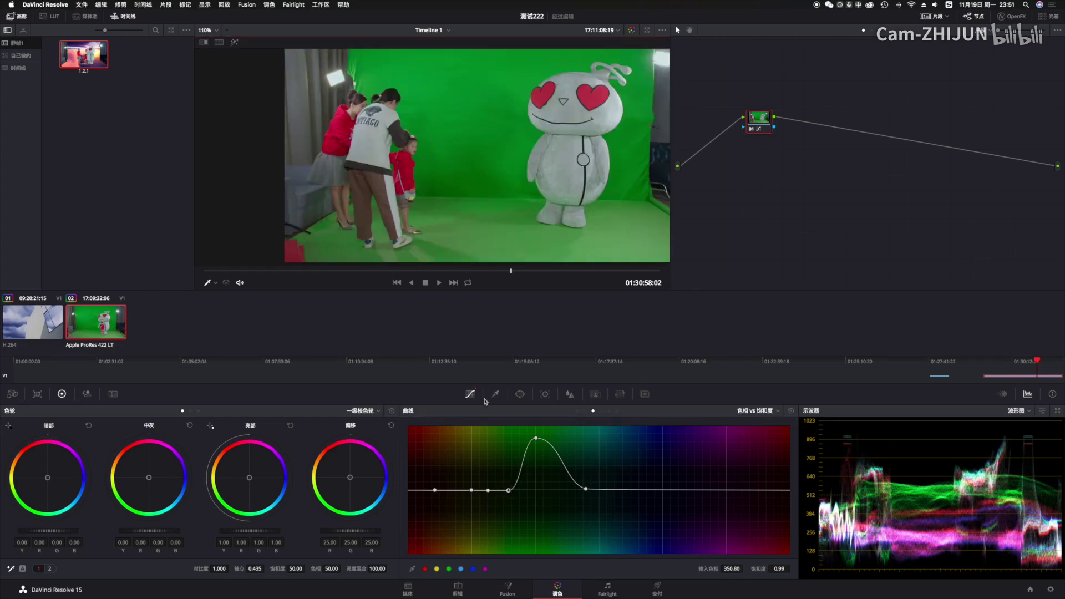
Step: Add a serial node and sample the green backdrop and floor with the HSL qualifier, with the selection highlighted in the viewer
click(491, 395)
key(alt+s)
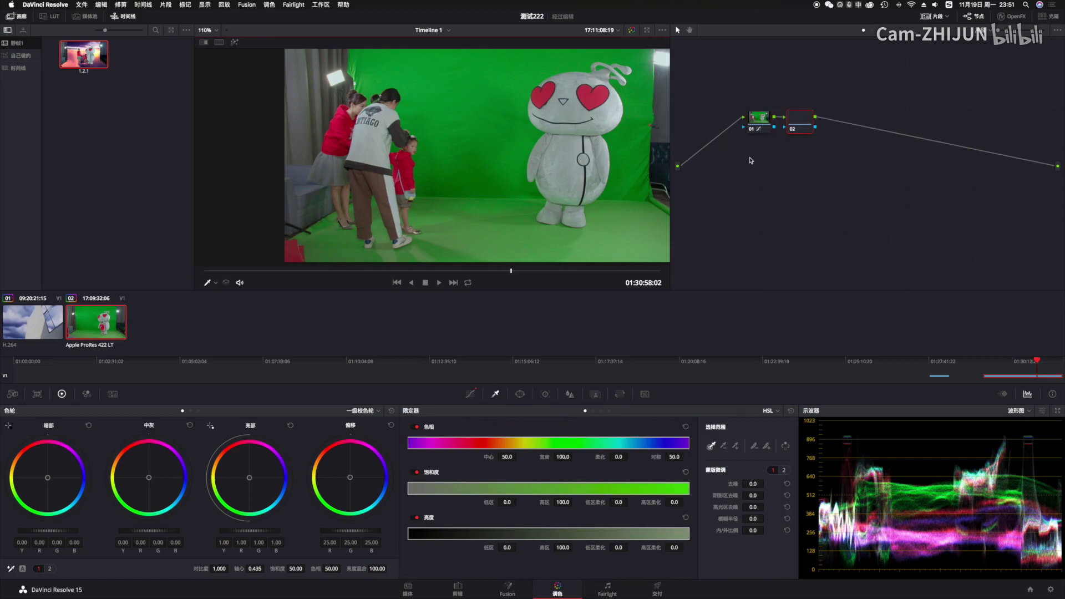
mouse_move(479, 152)
mouse_down()
mouse_move(465, 198)
mouse_move(465, 129)
mouse_move(482, 204)
mouse_up()
click(234, 43)
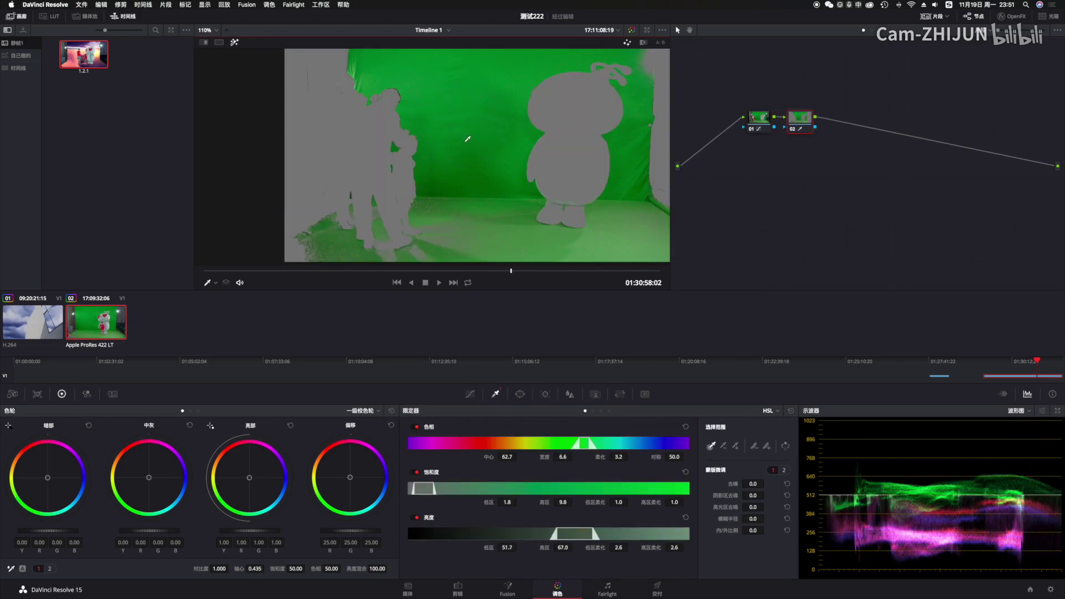
mouse_move(465, 148)
mouse_down()
mouse_move(438, 217)
mouse_move(423, 215)
mouse_move(481, 125)
mouse_move(477, 173)
mouse_move(493, 206)
mouse_move(450, 253)
mouse_move(428, 246)
mouse_move(425, 220)
mouse_move(419, 250)
mouse_move(379, 250)
mouse_move(424, 255)
mouse_up()
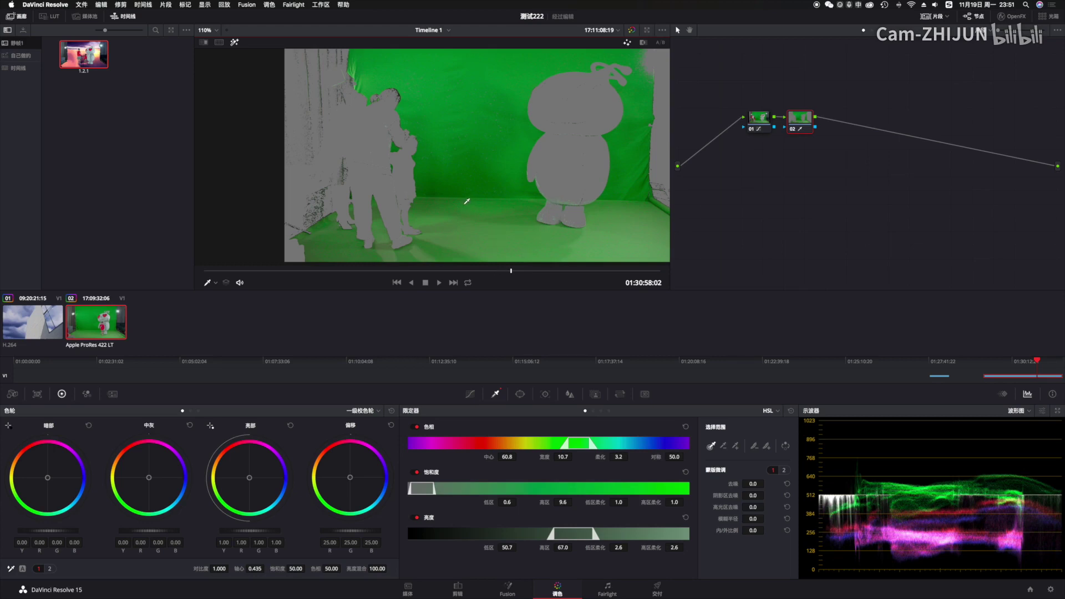
Step: Refine the green key to hue centre 59.3 and width 28.8, saturation 3.0 to 57.3, and luminance 32.4 to 79.2
drag(506, 503, 618, 508)
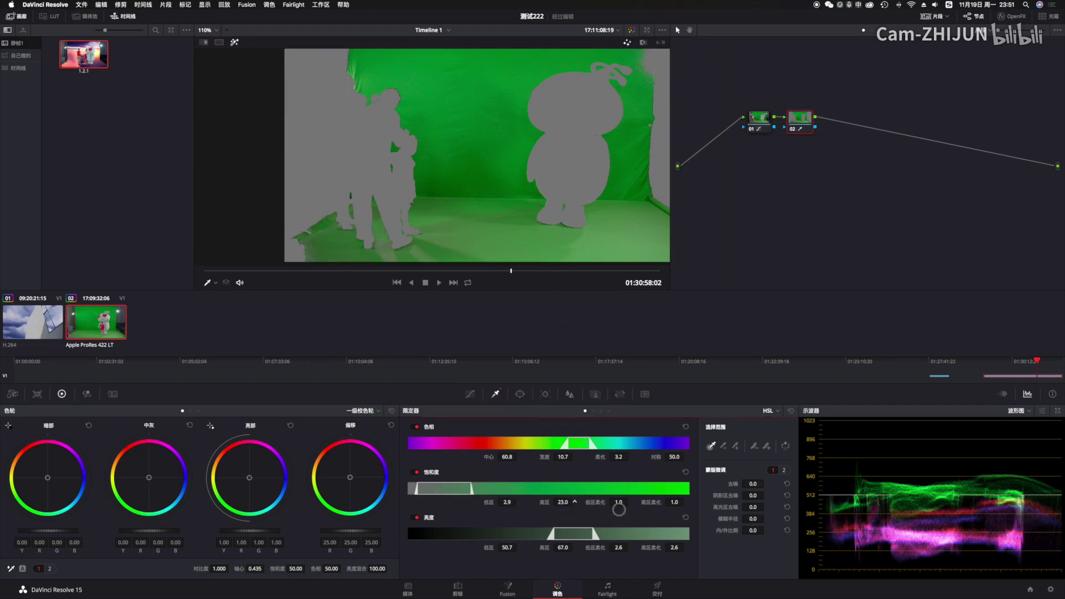
drag(563, 458, 578, 457)
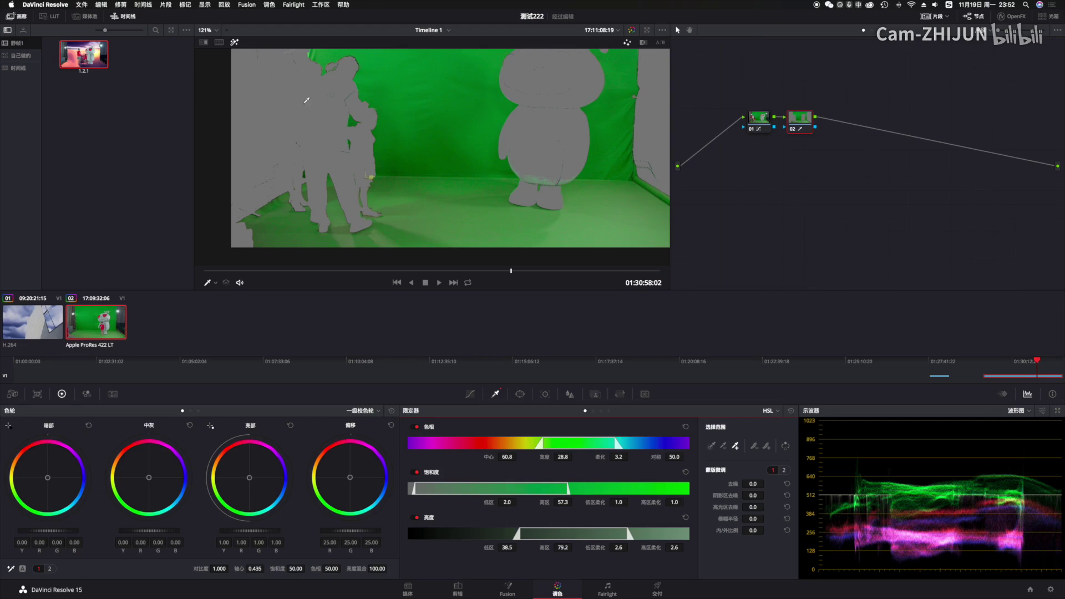
scroll(499, 123, down, 3)
drag(431, 174, 403, 205)
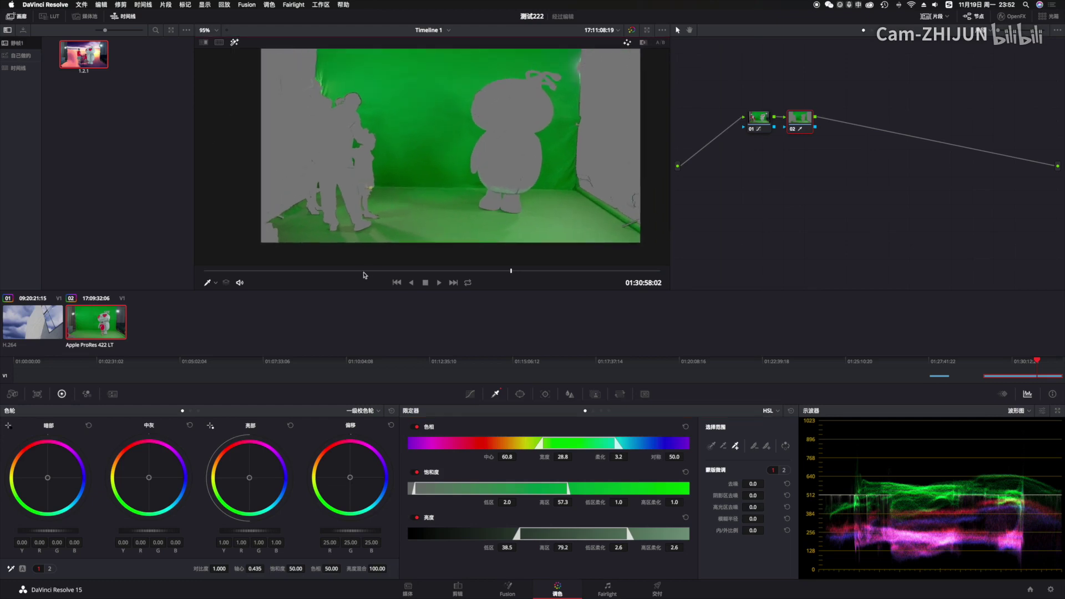
drag(363, 274, 424, 285)
scroll(480, 163, up, 3)
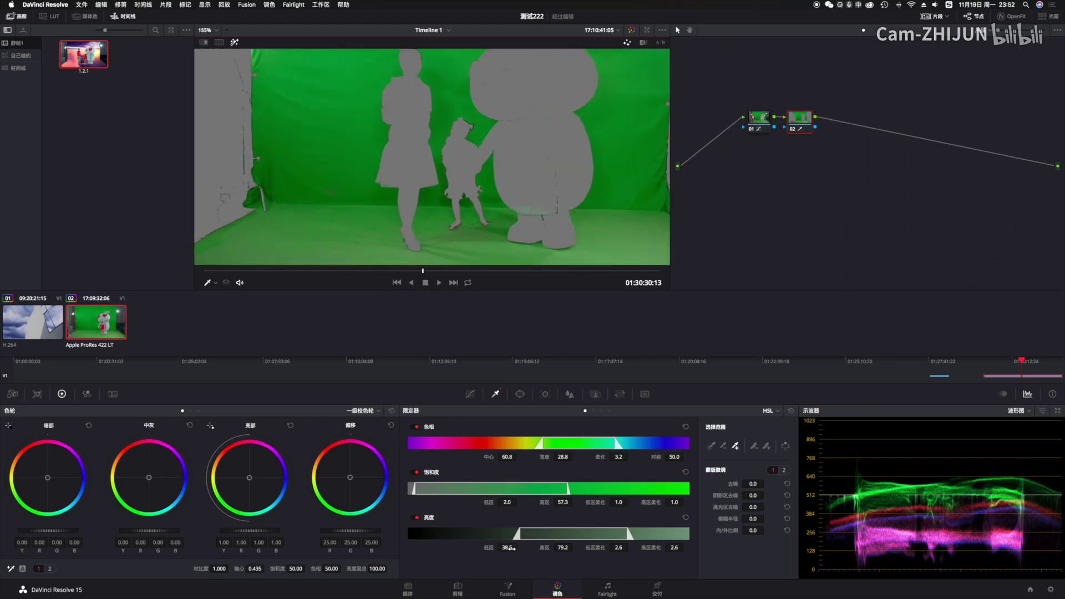
drag(511, 549, 481, 550)
mouse_move(503, 504)
mouse_down()
mouse_move(494, 503)
mouse_move(508, 504)
mouse_up()
mouse_move(508, 458)
mouse_down()
mouse_move(489, 457)
mouse_move(504, 457)
mouse_up()
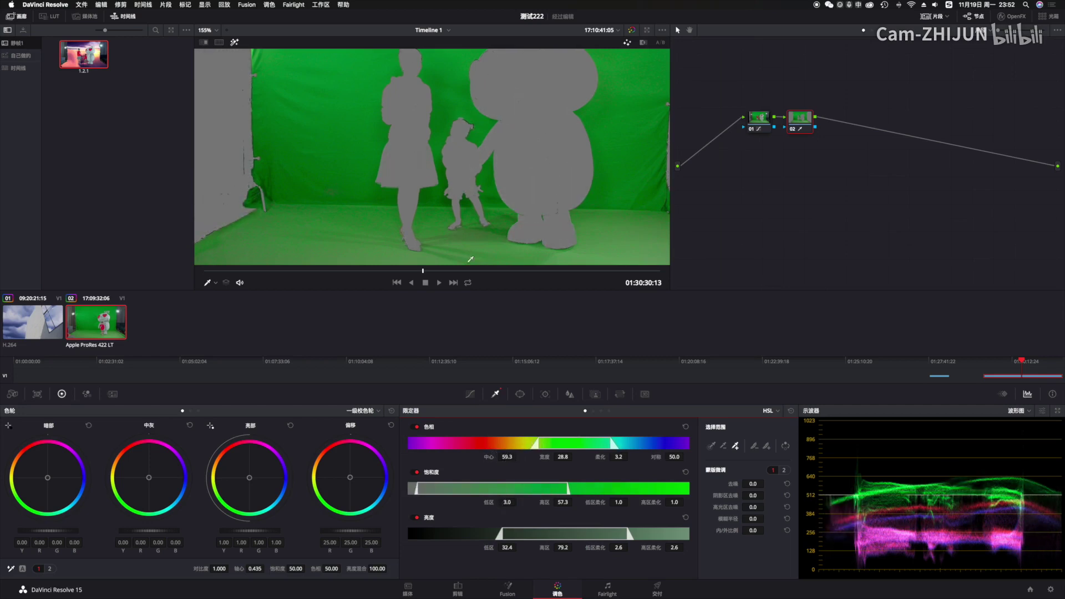
Step: Clean the key with 去噪 (denoise) 1.2 and 阴影区去噪 (shadow denoise) 4.9, comparing other frames of the clip
scroll(425, 219, down, 5)
drag(425, 219, 410, 225)
mouse_move(388, 272)
mouse_down()
mouse_move(363, 272)
mouse_move(390, 272)
mouse_up()
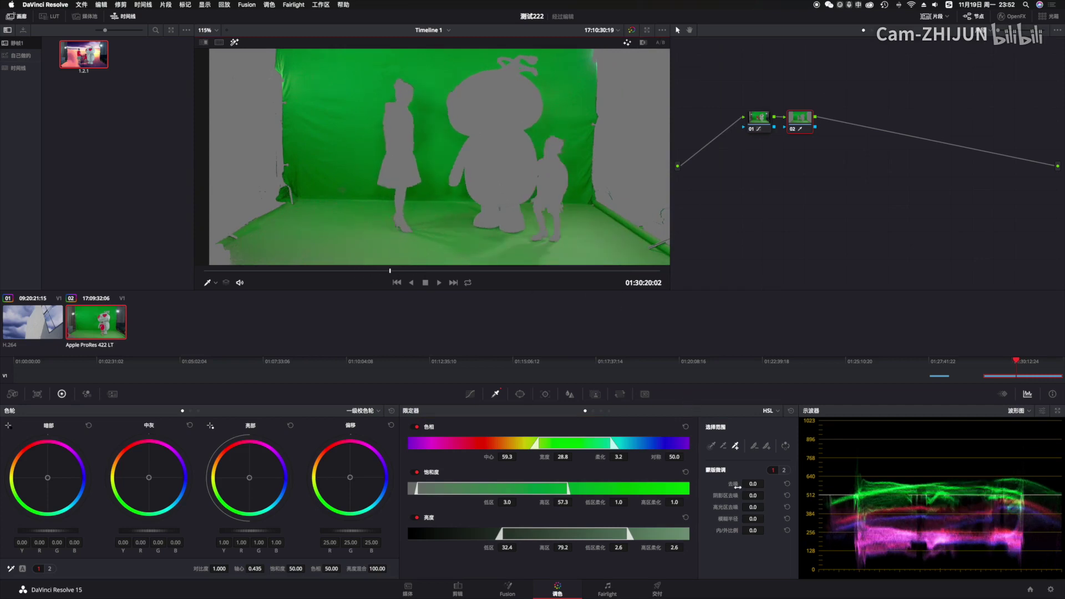
drag(738, 487, 709, 493)
mouse_move(372, 271)
mouse_down()
mouse_move(408, 270)
mouse_move(371, 276)
mouse_up()
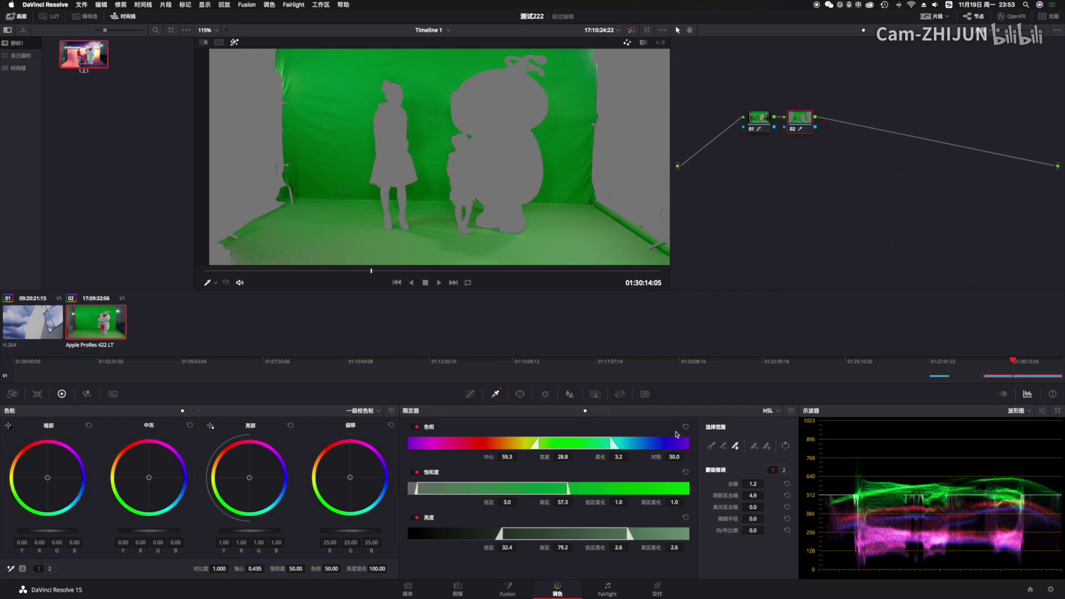
Step: Invert the key to keep the figures, and set 高光区去噪 (highlight denoise) to 0.2 and 内/外比例 (in/out ratio) to -25.4
click(785, 445)
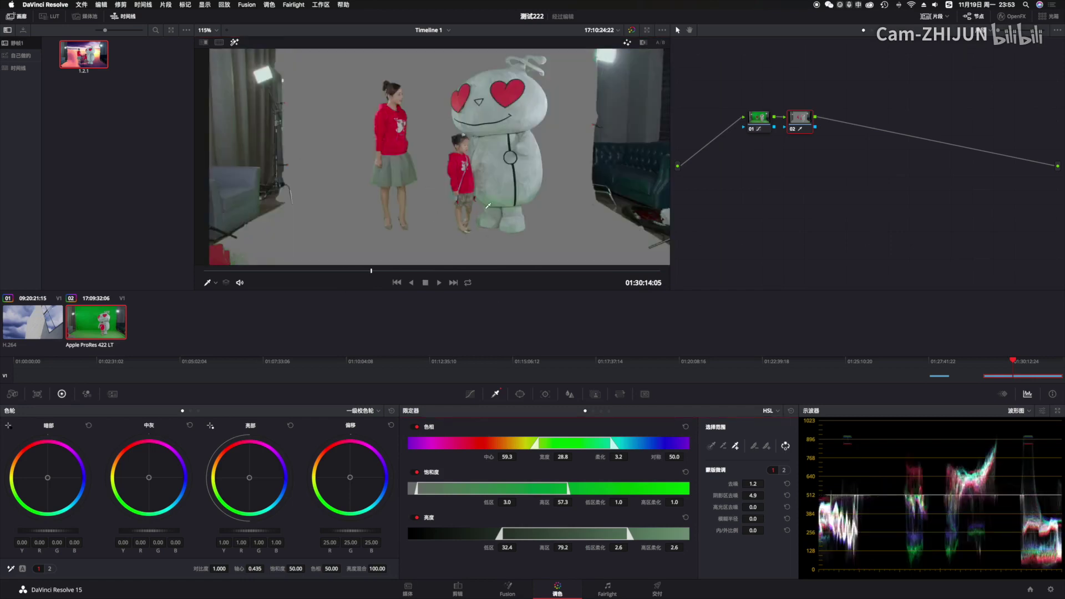
scroll(466, 158, up, 5)
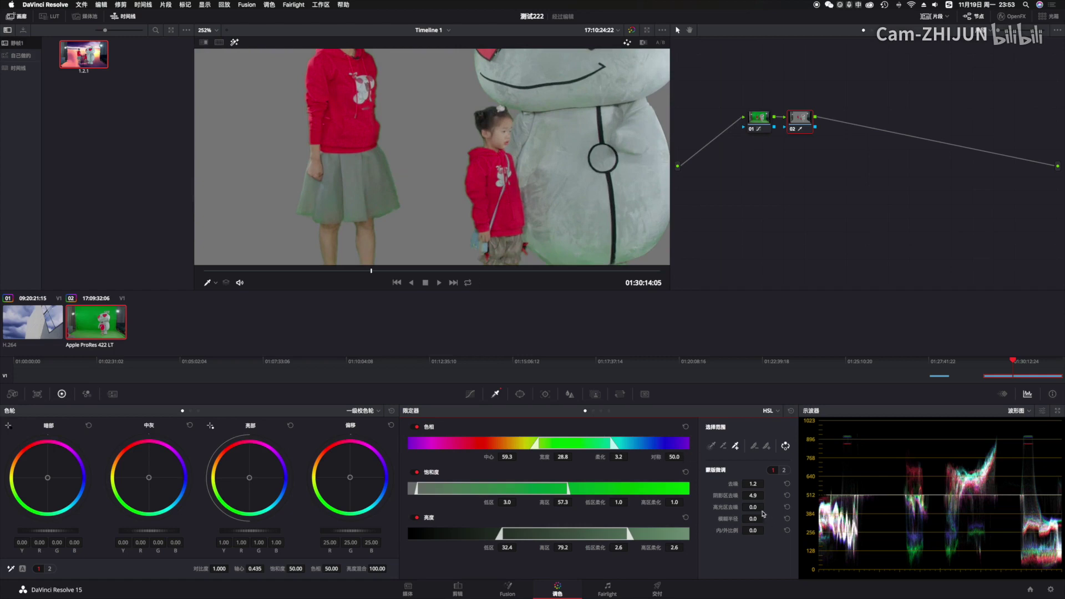
drag(753, 507, 666, 511)
drag(753, 531, 644, 512)
Step: Reposition node 02 in the node graph and shrink its matte with a Circle shape of radius 2
mouse_move(804, 121)
mouse_down()
mouse_move(805, 131)
mouse_move(754, 140)
mouse_move(808, 133)
mouse_move(790, 133)
mouse_up()
scroll(601, 212, down, 5)
right_click(792, 193)
click(811, 178)
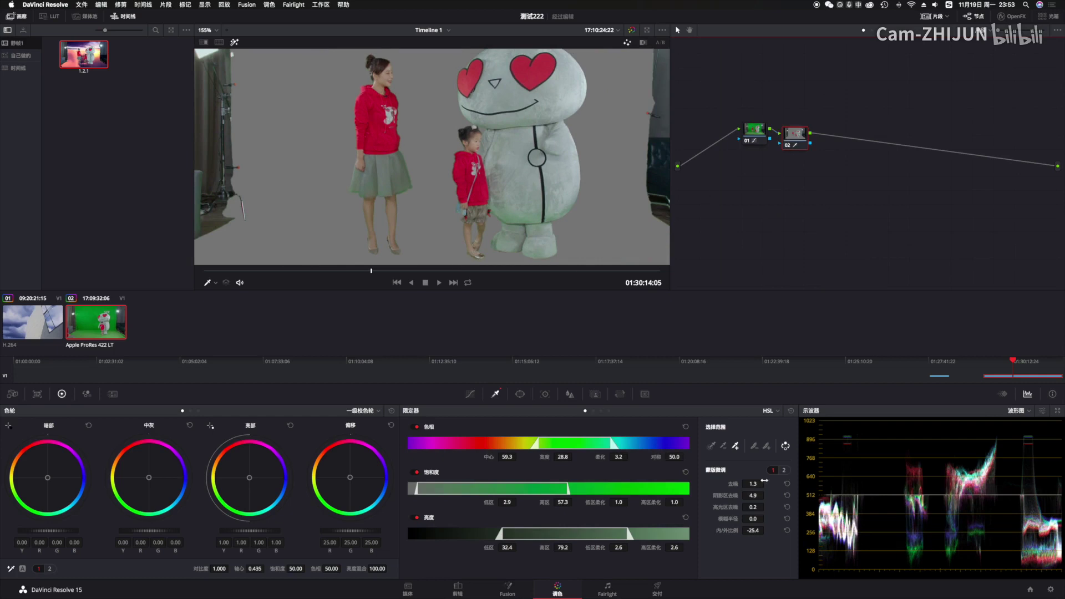
click(784, 471)
click(763, 506)
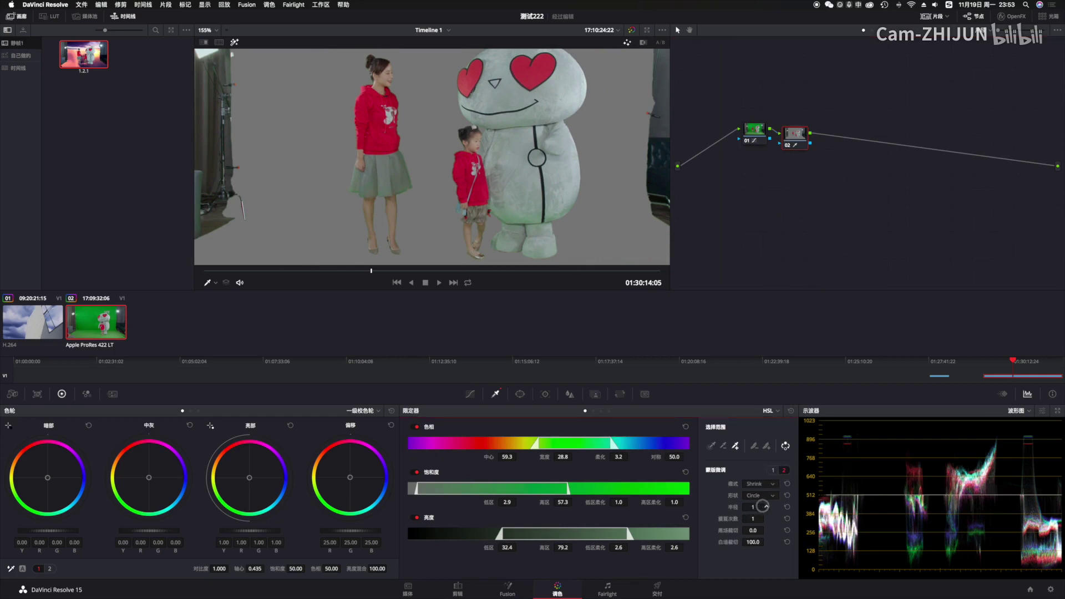
drag(763, 505, 761, 505)
Step: Add an alpha output to the node graph and connect node 02's key output to it
click(755, 132)
right_click(819, 177)
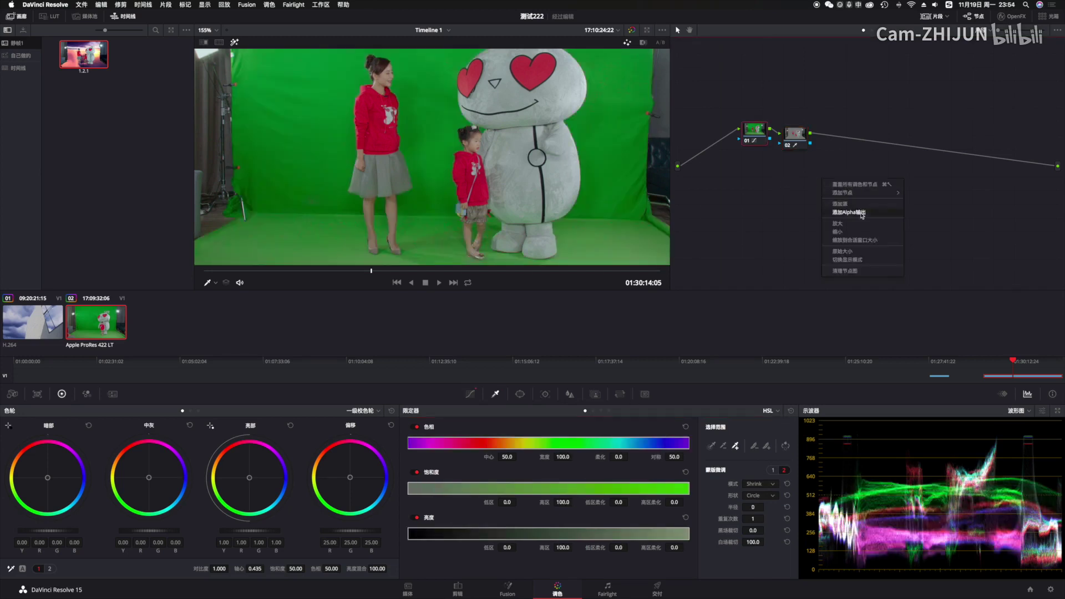
click(860, 213)
drag(809, 143, 1057, 184)
scroll(1019, 202, right, 1)
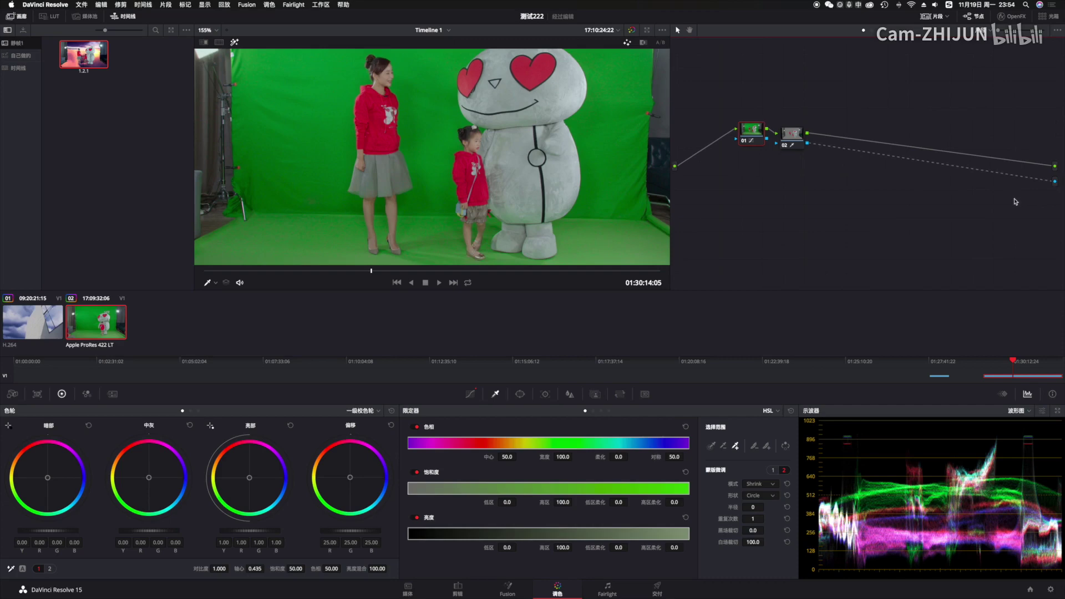
drag(786, 136, 789, 128)
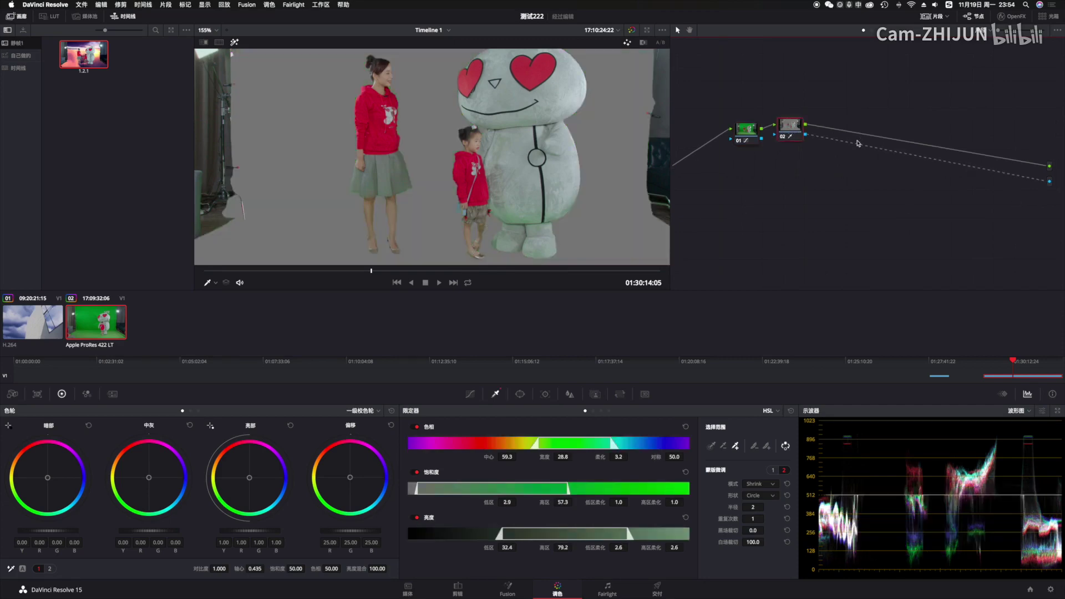
Step: Move the keyed A006_10261705_C006.mov clip onto video track 2 above C0045.MP4 on the timeline, and return to colour grading
drag(461, 272, 414, 270)
scroll(421, 243, down, 5)
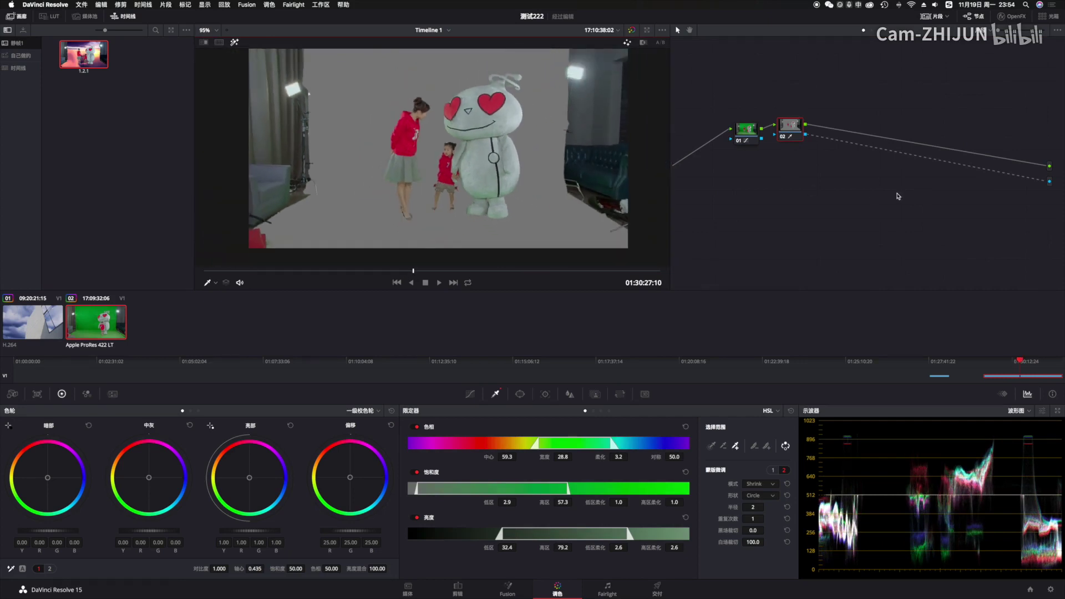
click(457, 589)
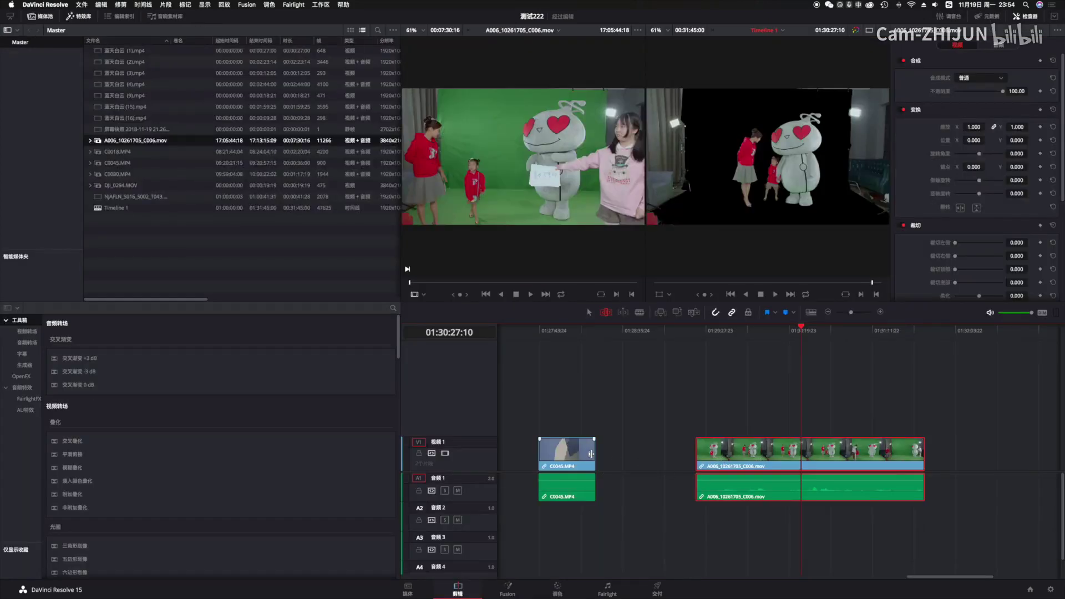
drag(723, 461, 527, 426)
click(558, 590)
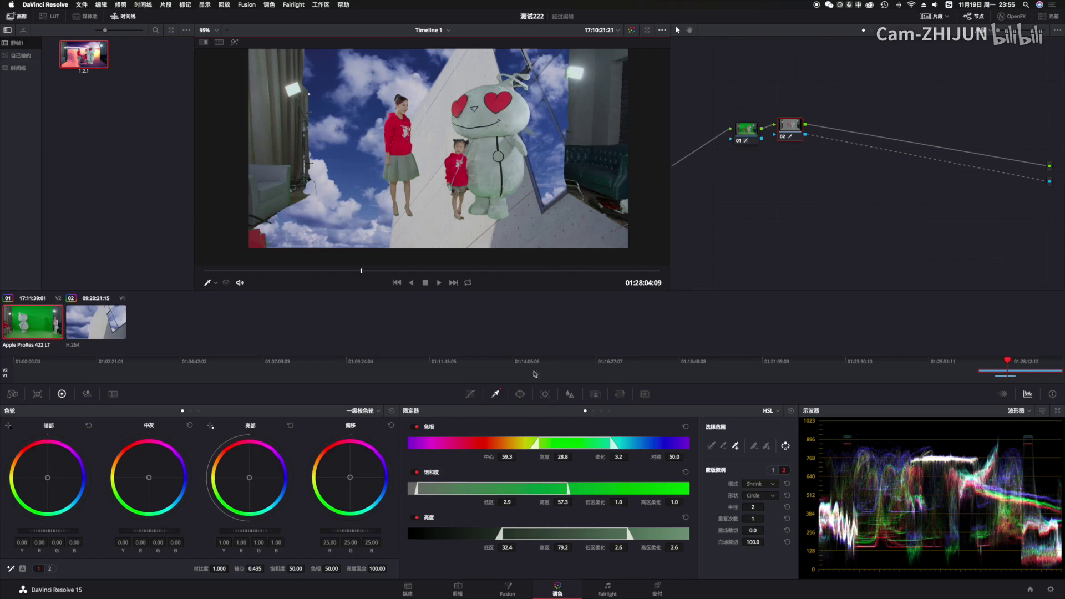
Step: Shift the C0045.MP4 background clip slightly later on the timeline beneath the keyed clip, and save the project
click(457, 589)
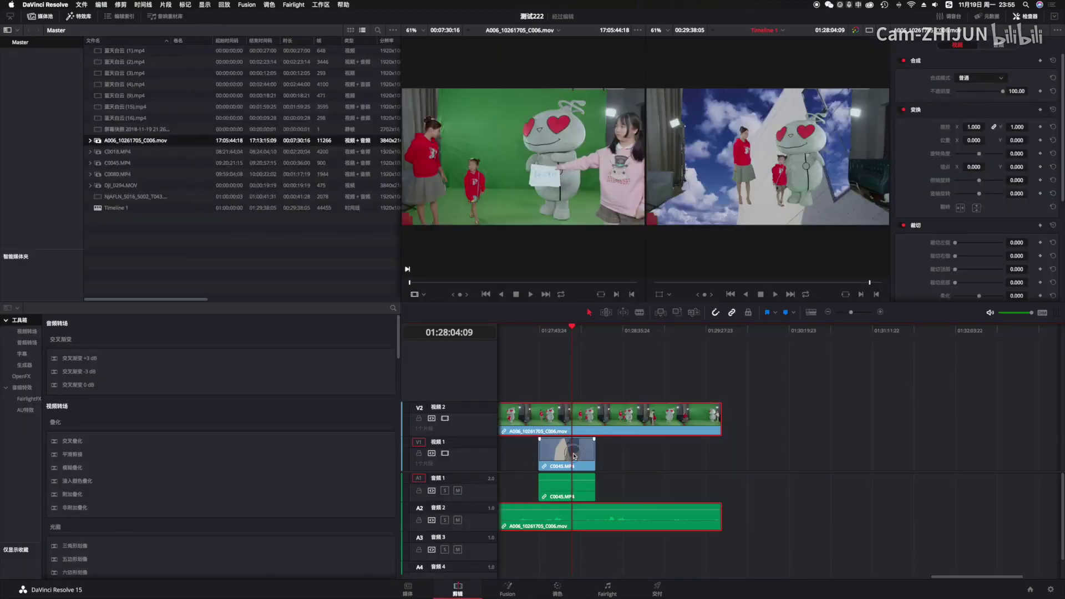
drag(568, 446, 573, 446)
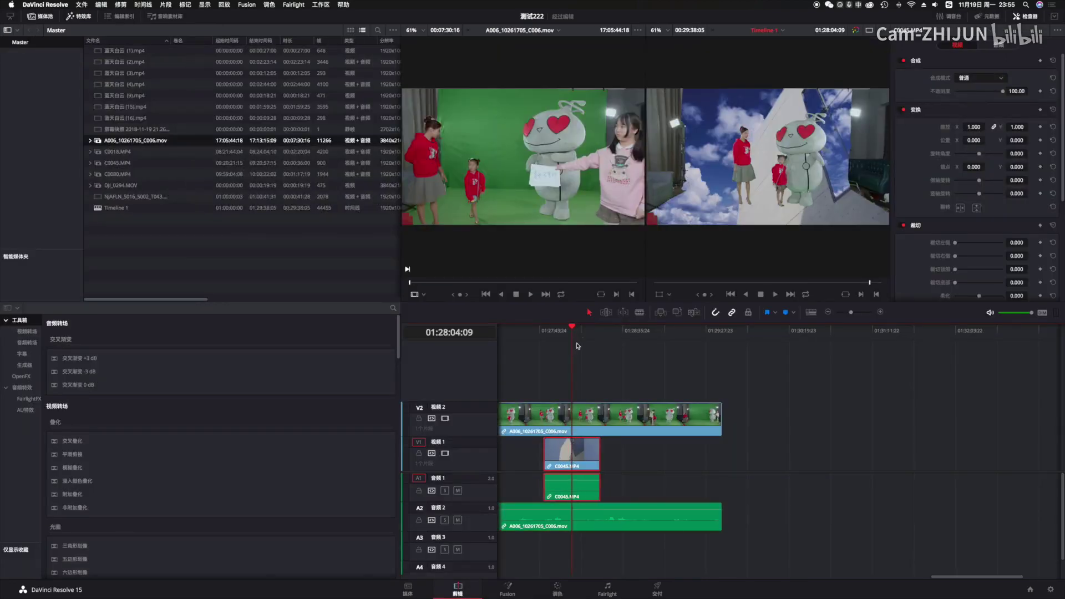
mouse_move(572, 327)
mouse_down()
mouse_move(553, 332)
mouse_move(570, 339)
mouse_up()
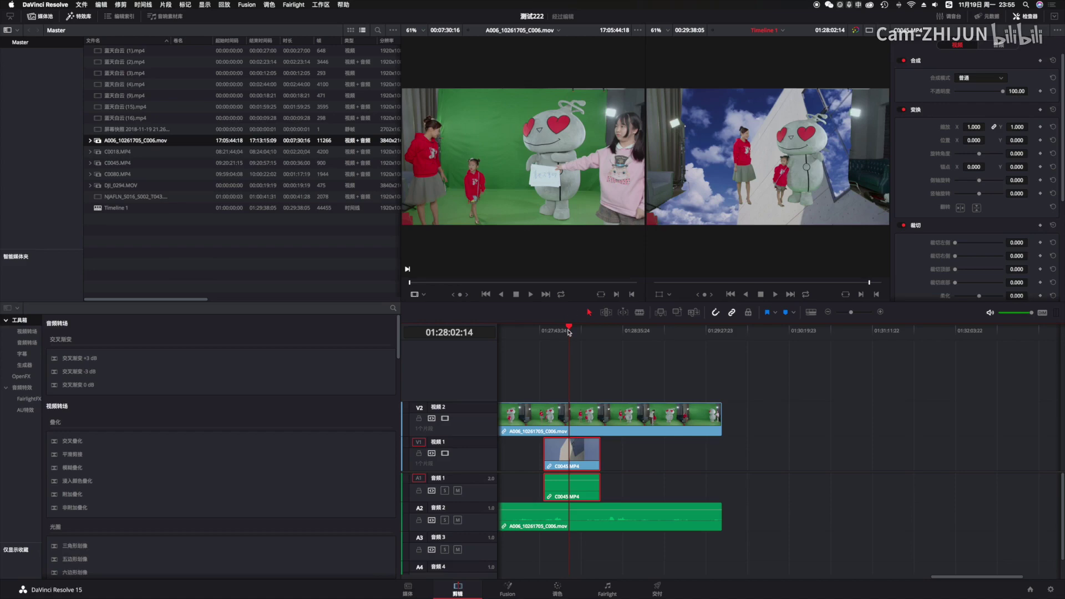
key(super+s)
Step: Return to colour grading and check the keyed figures over the background and past the end of the background clip
key(shift+6)
click(411, 272)
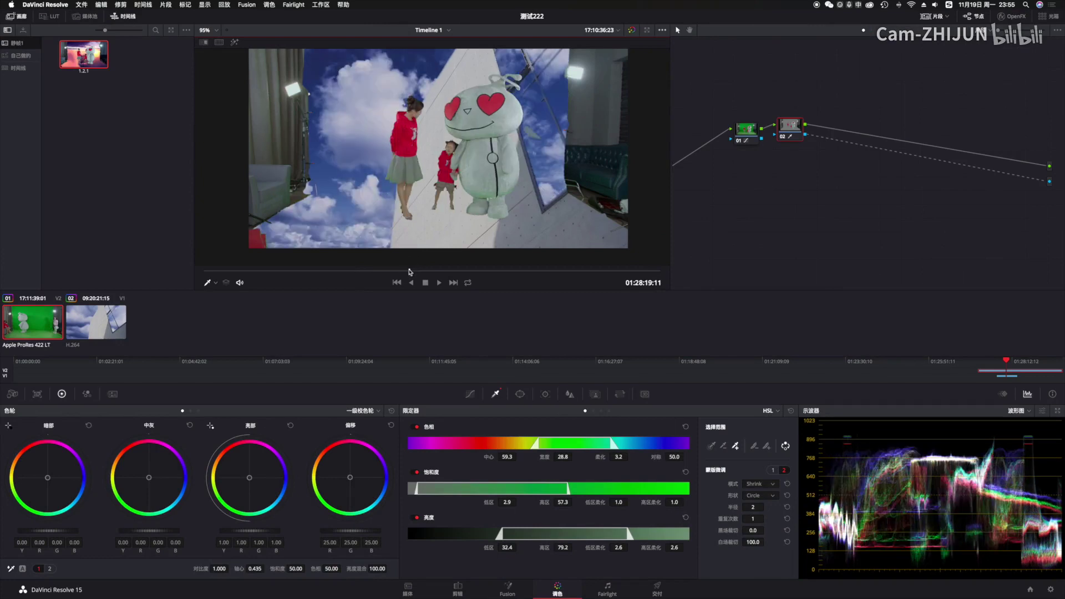
click(468, 271)
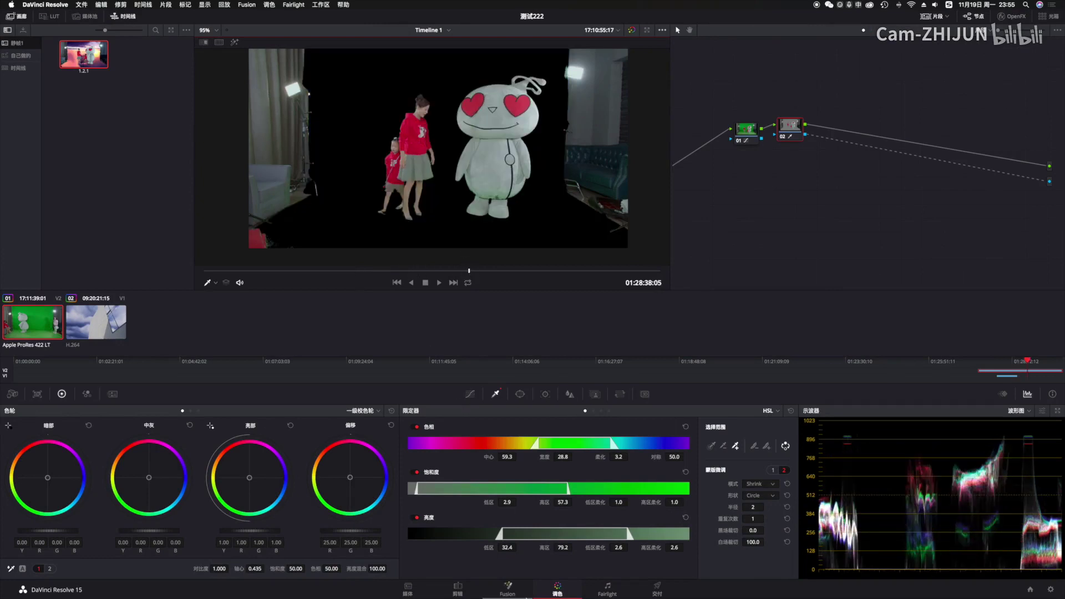
Step: Return to editing and delete the C0045.MP4 background clip beneath the keyed clip on the timeline
click(458, 589)
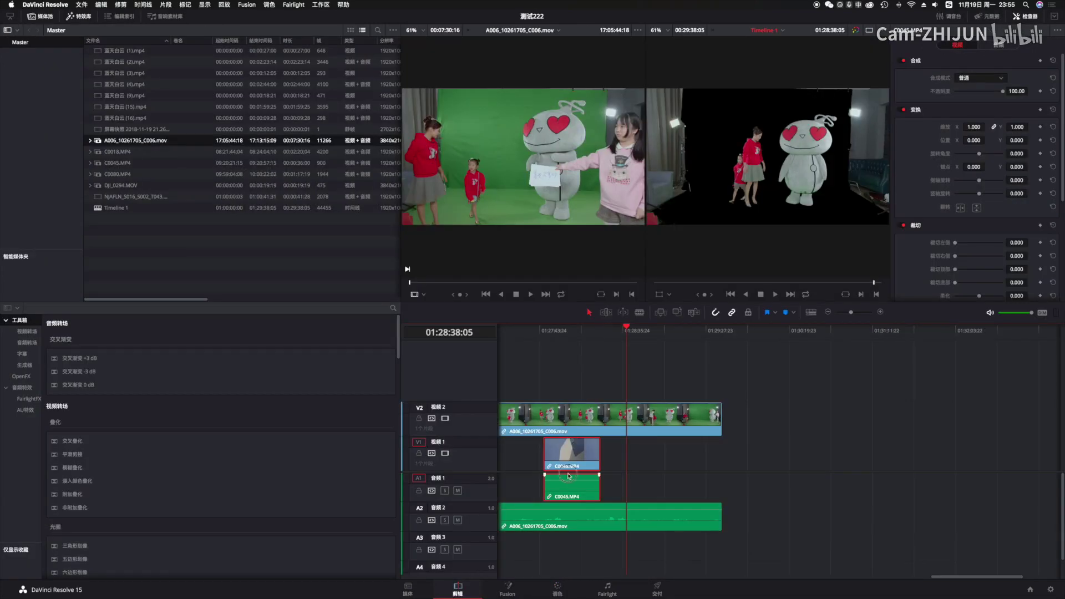
click(565, 453)
key(Delete)
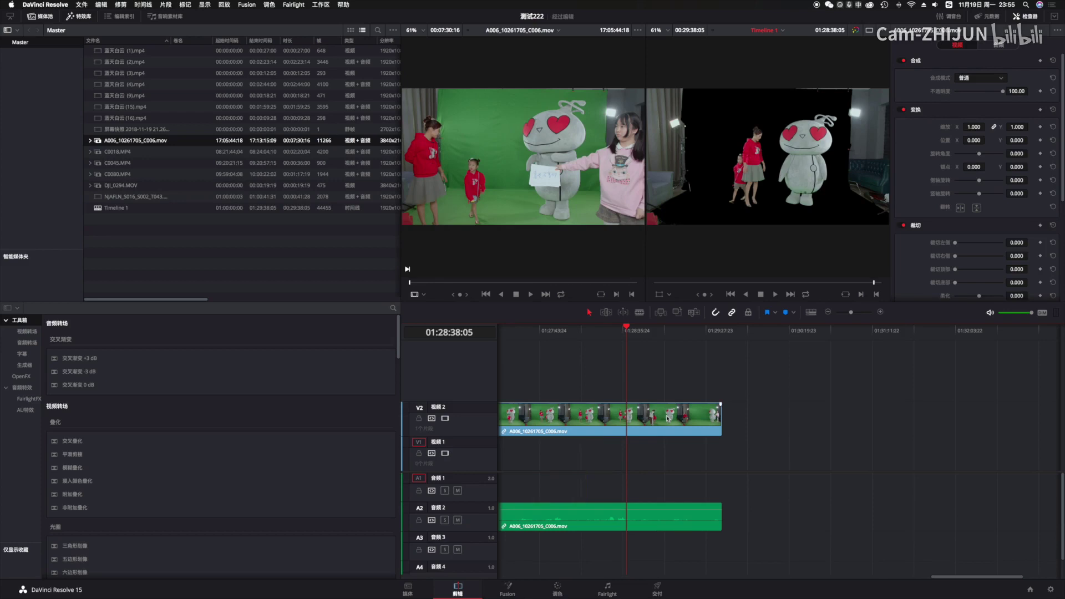
Step: Open the render delivery settings and name the output file 绿背111111
click(657, 592)
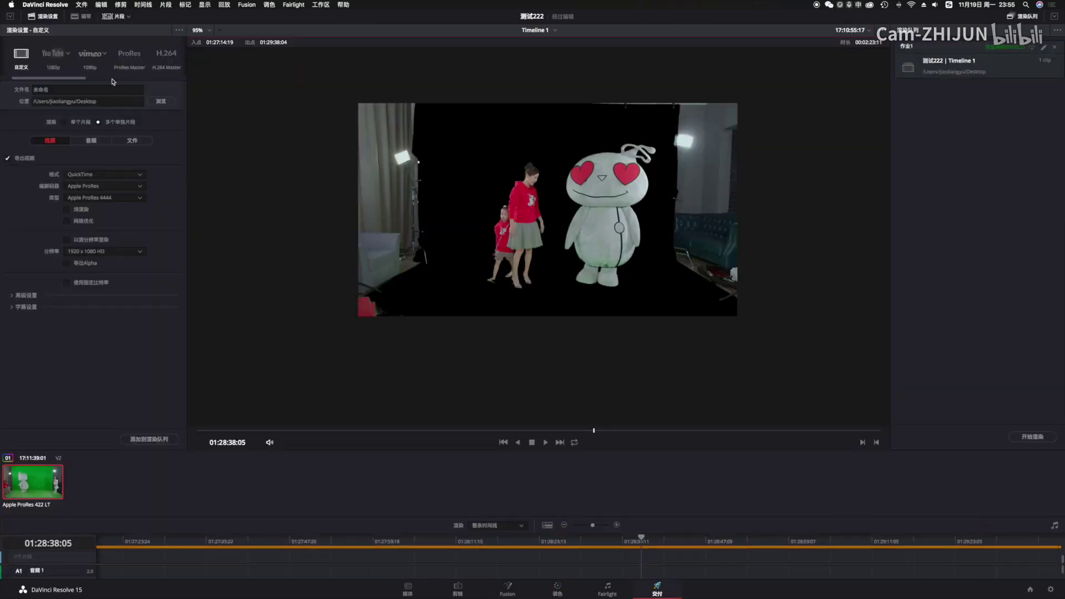
click(82, 89)
key(super+a)
text(lvbei)
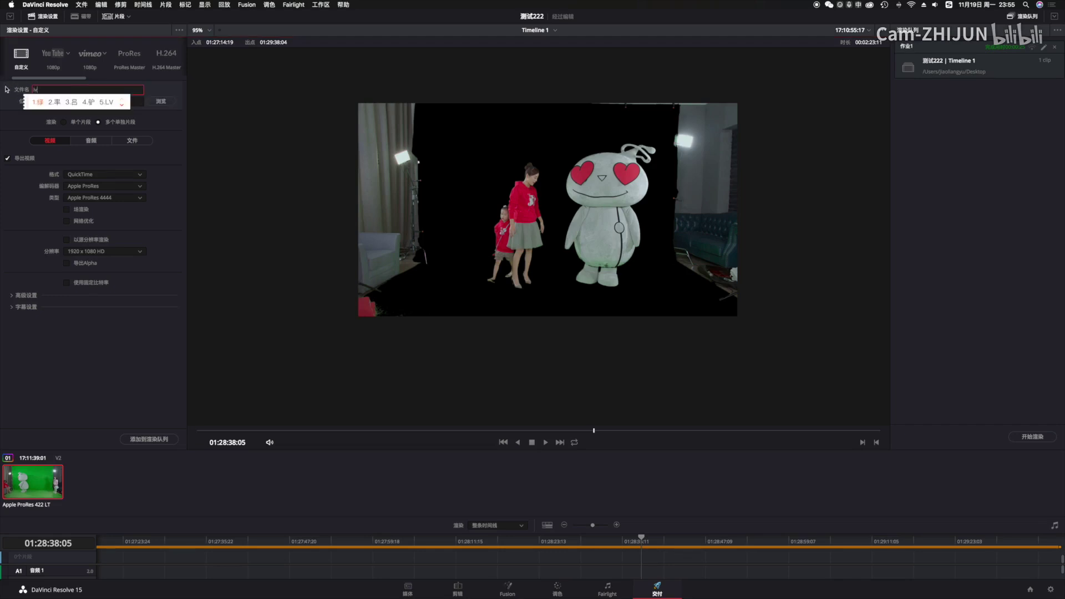
key(space)
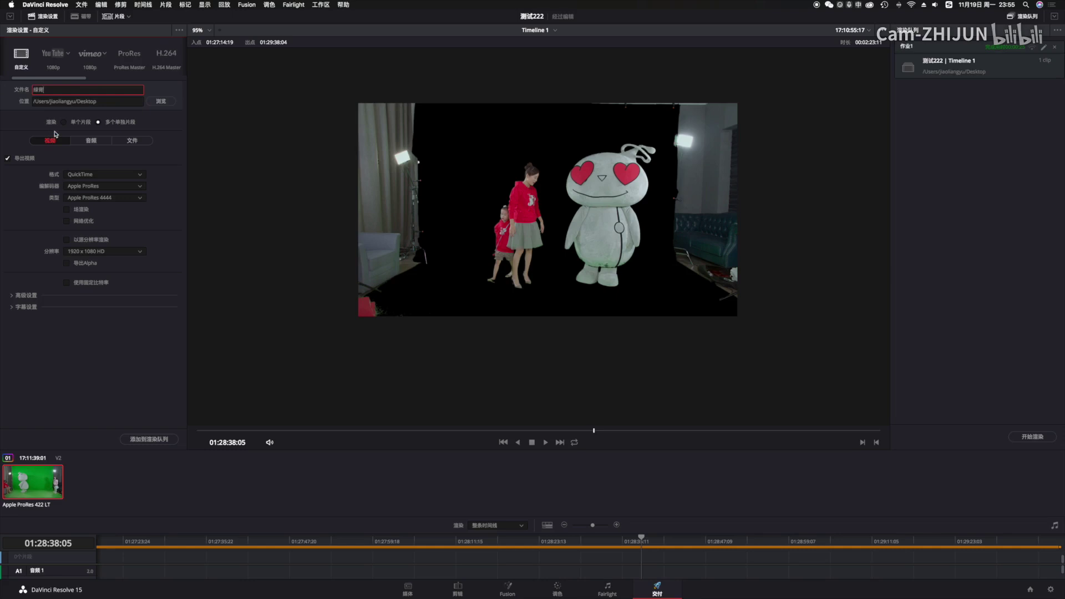
click(130, 140)
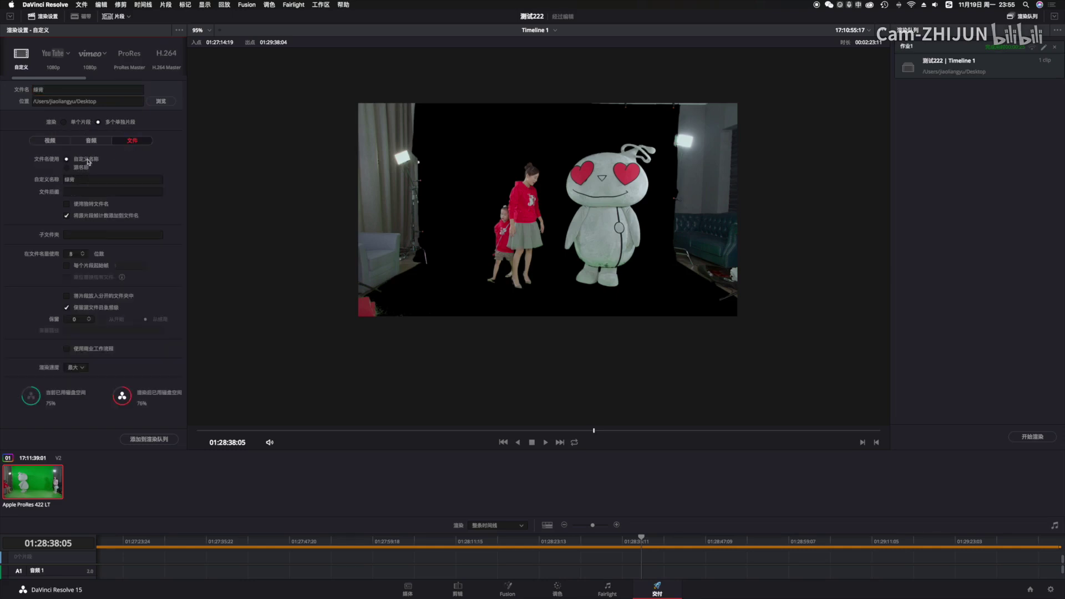
click(91, 141)
click(131, 141)
click(101, 141)
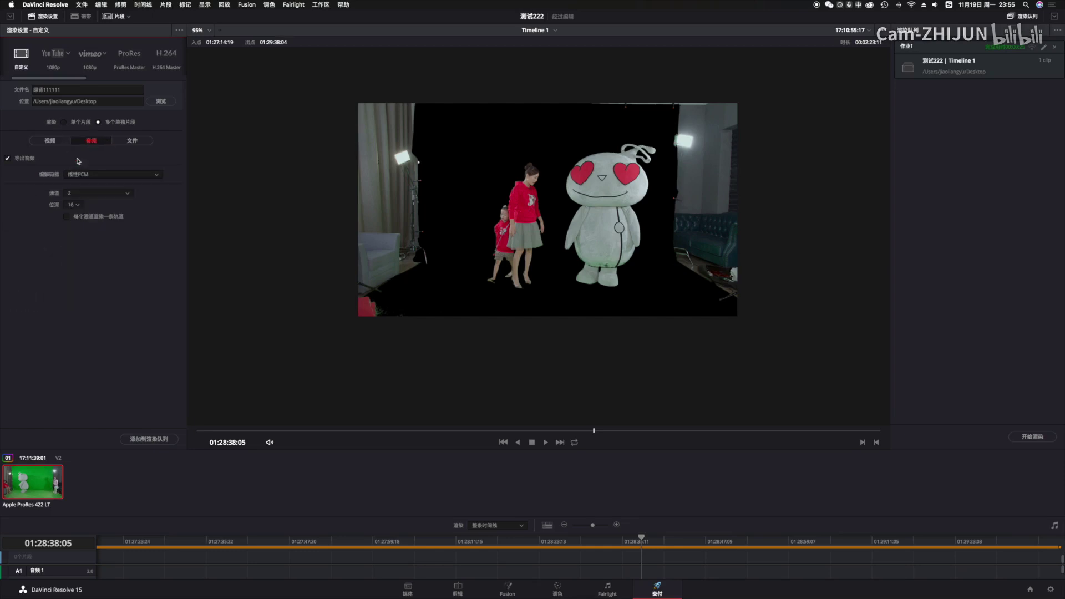
Step: Examine the video export's format and codec options, keeping QuickTime and Apple ProRes
click(63, 142)
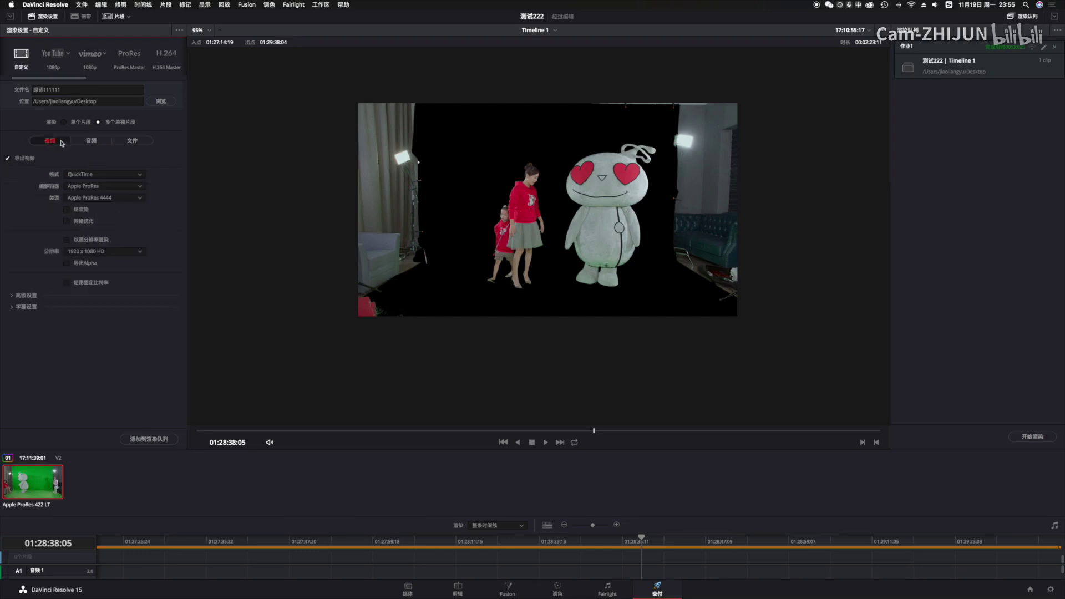
click(97, 175)
click(97, 175)
click(97, 186)
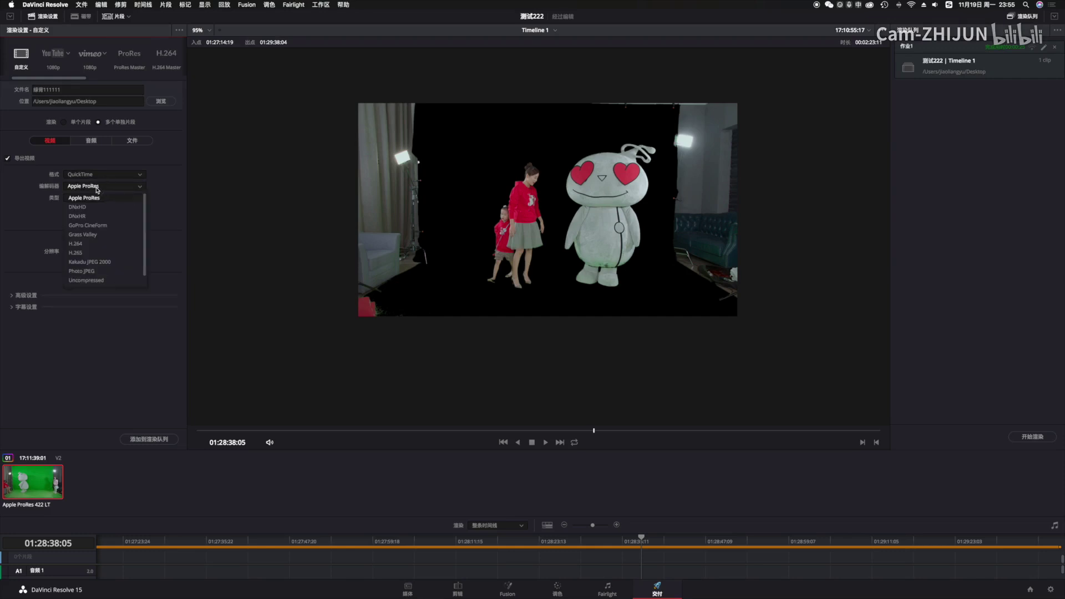
click(99, 190)
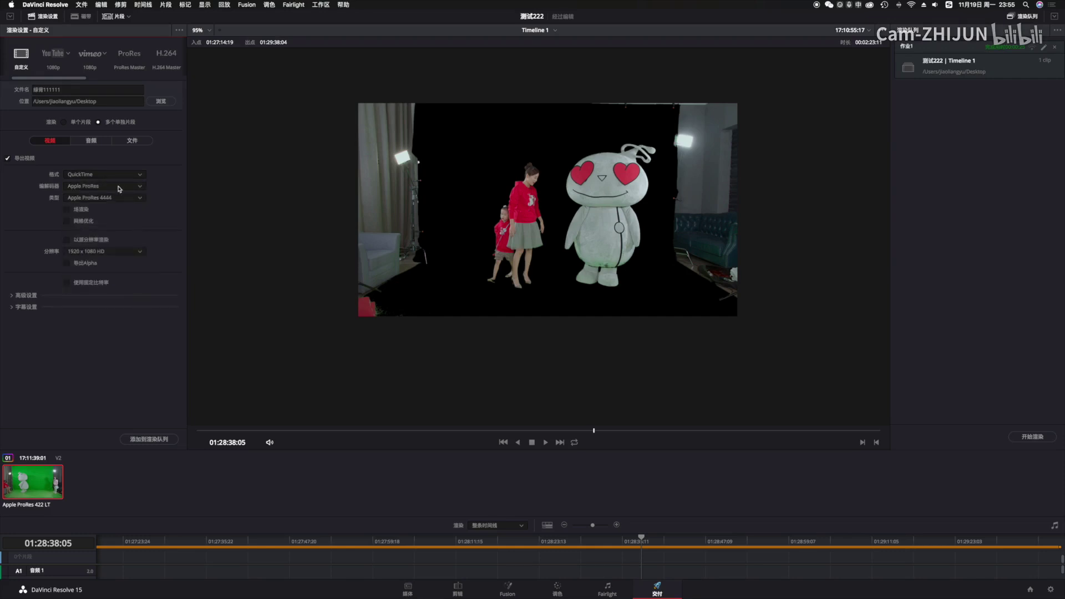
Step: Set the video export's codec type to Apple ProRes 4444 and enable alpha export
click(106, 200)
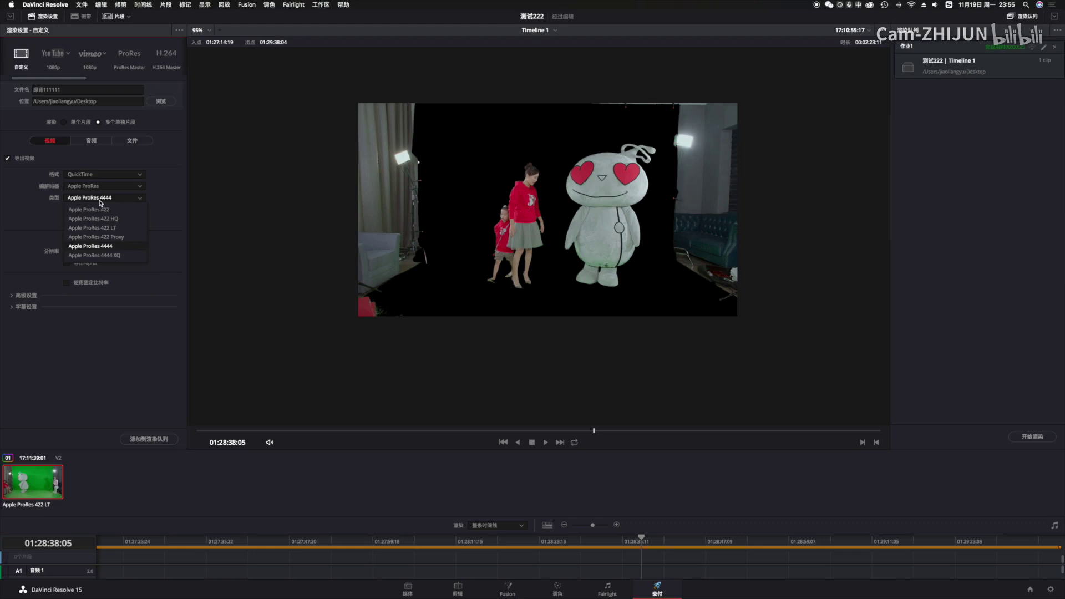
click(113, 210)
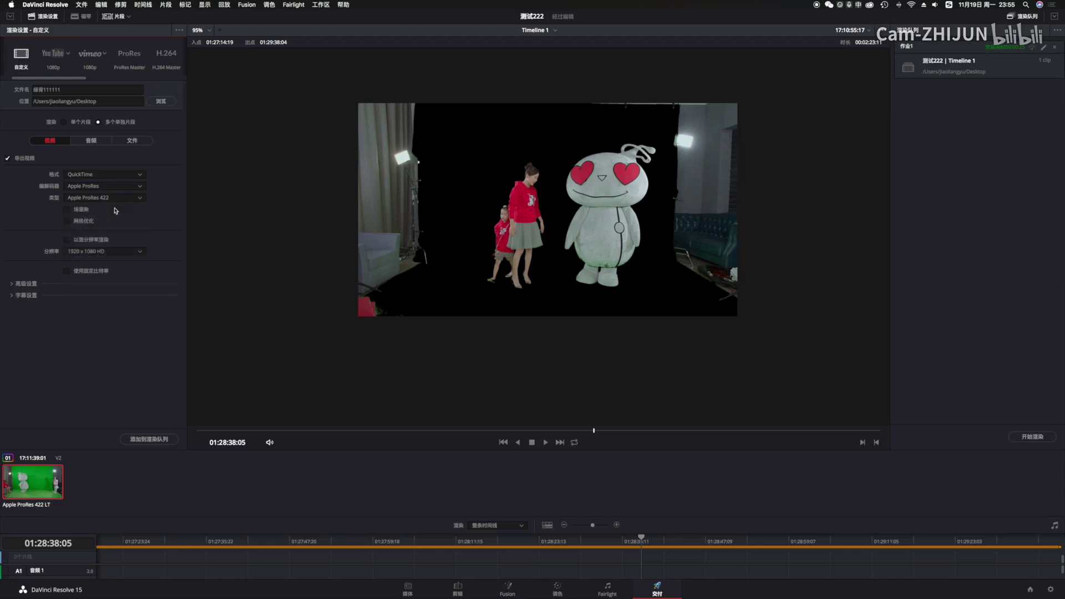
click(117, 196)
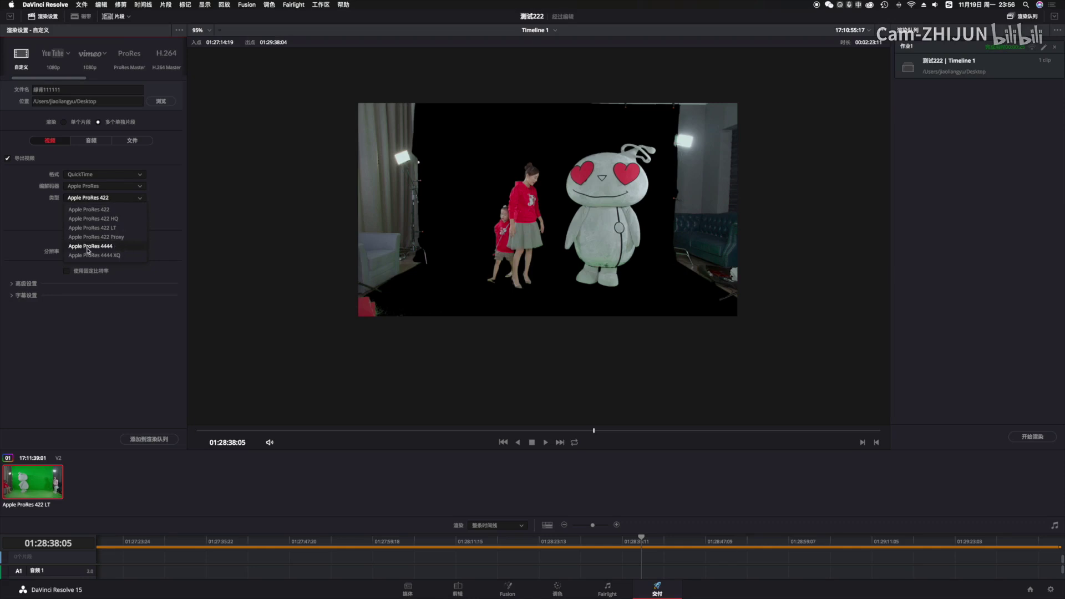
click(109, 248)
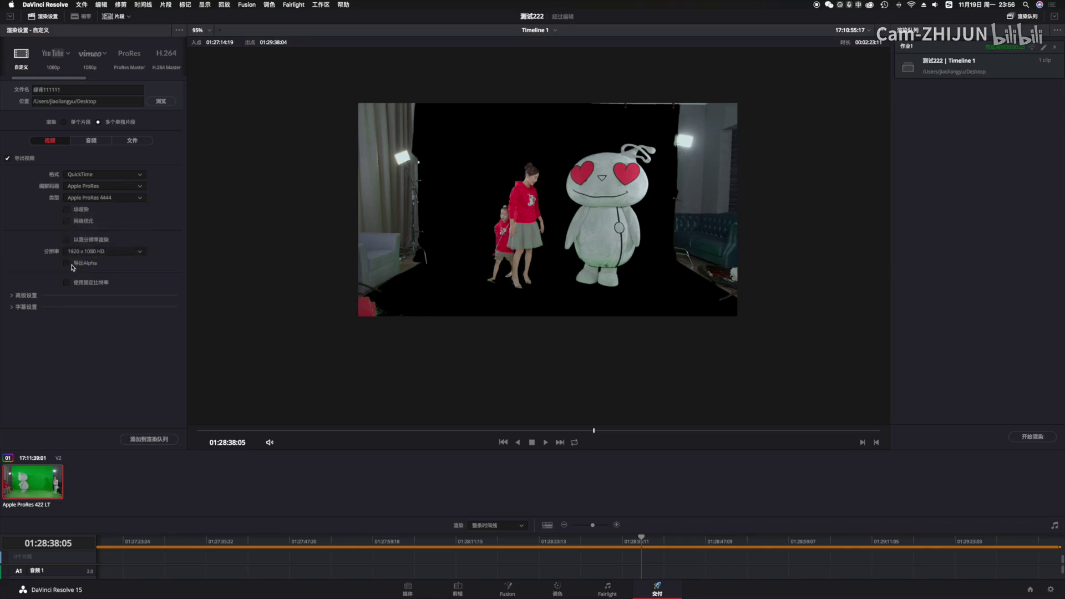
click(80, 268)
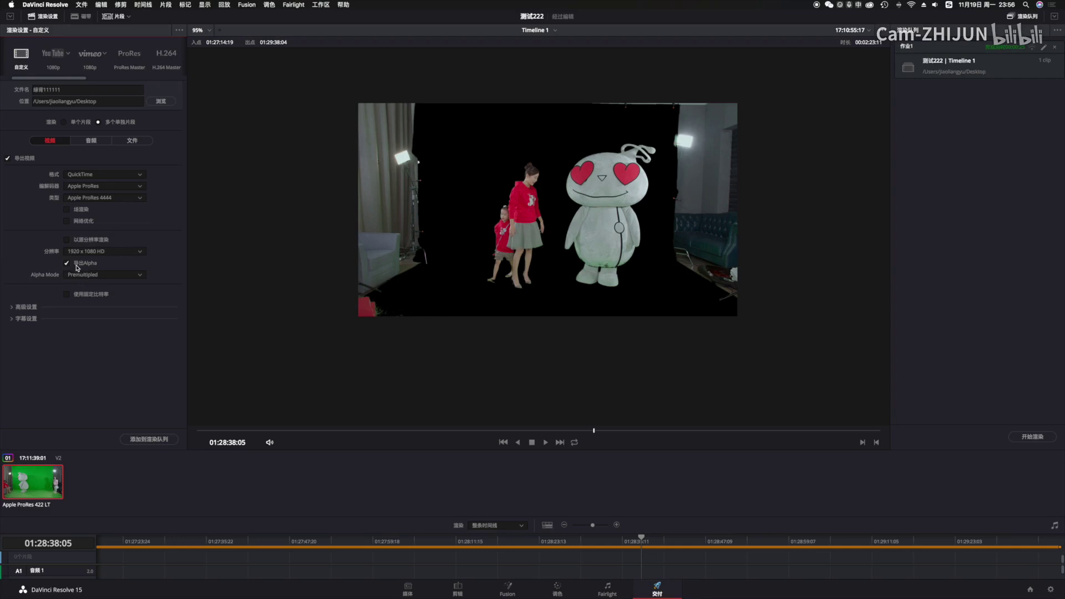
click(67, 240)
click(67, 240)
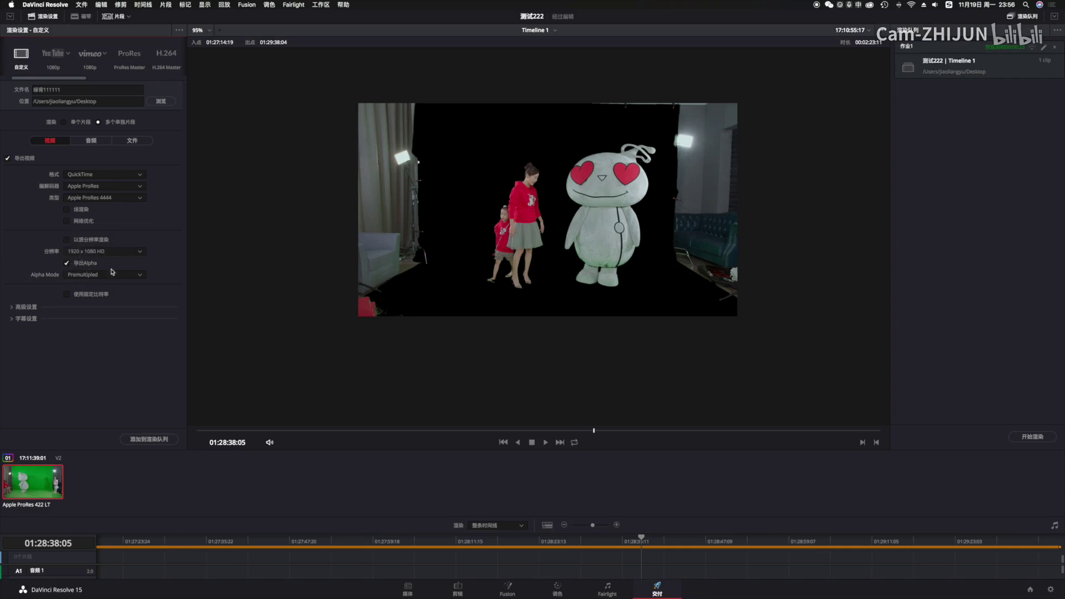
Step: Replace the old job in the render queue with the new alpha export, save the project and start rendering
click(158, 439)
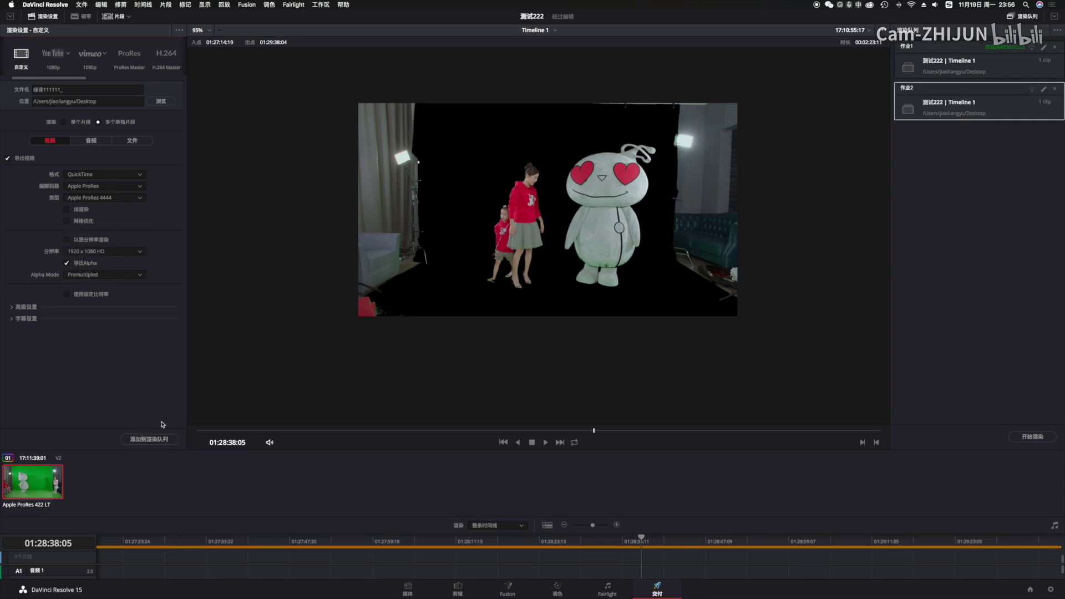
click(1055, 49)
key(super+s)
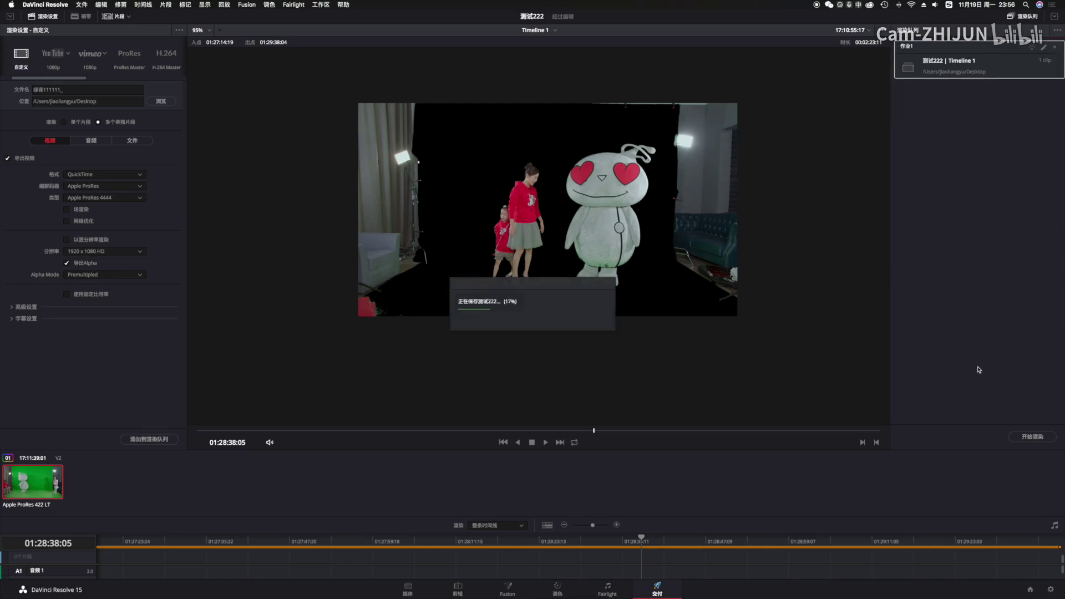
click(1032, 438)
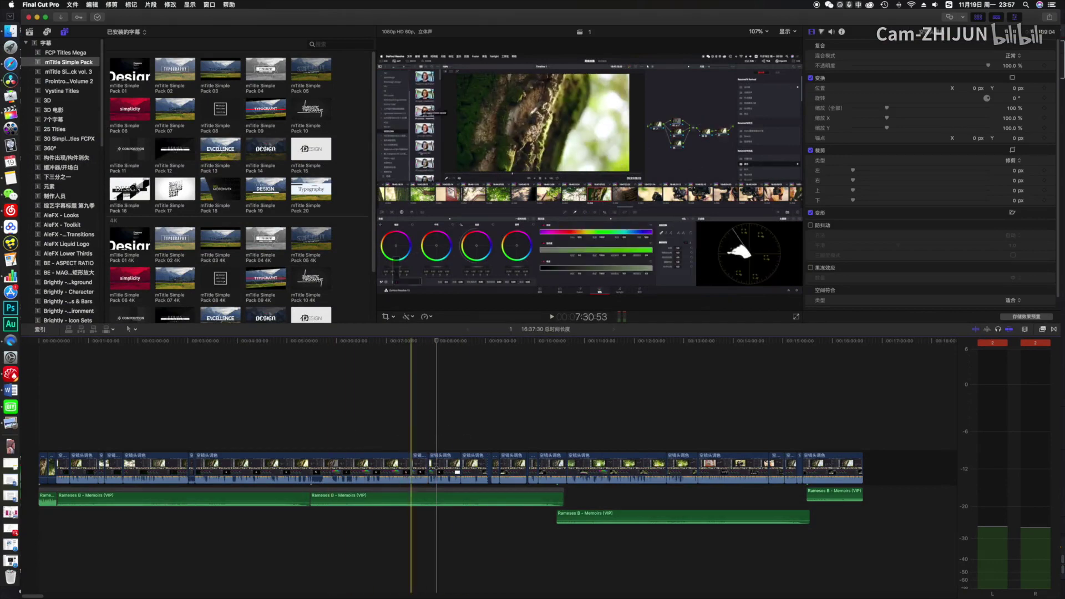
Step: In Final Cut Pro, place the rendered 绿背111111 clip from the desktop above the main storyline and preview its transparency
click(11, 31)
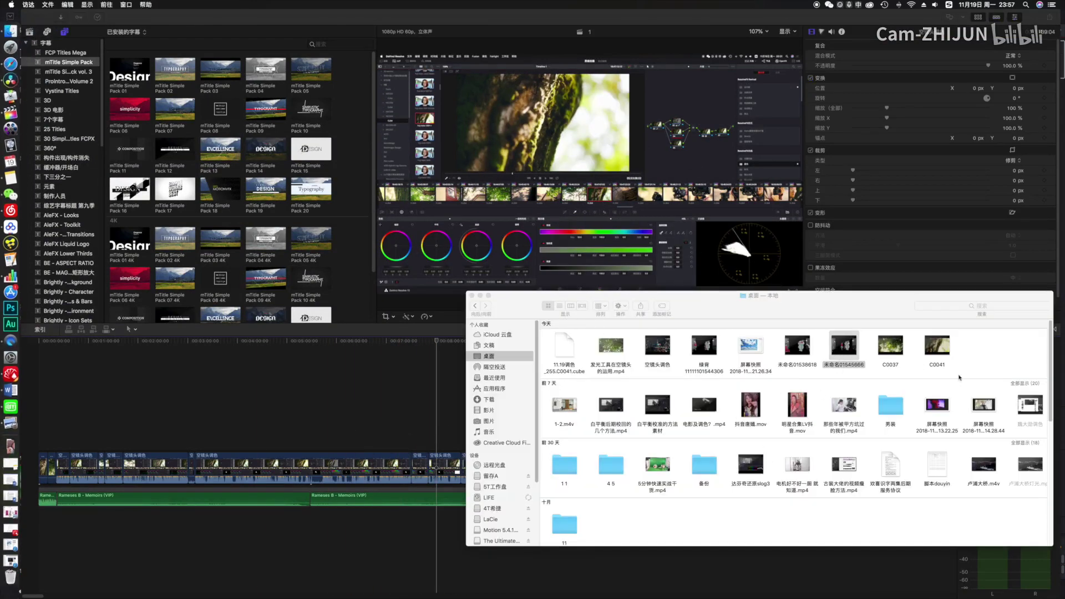
drag(704, 346, 315, 407)
click(323, 381)
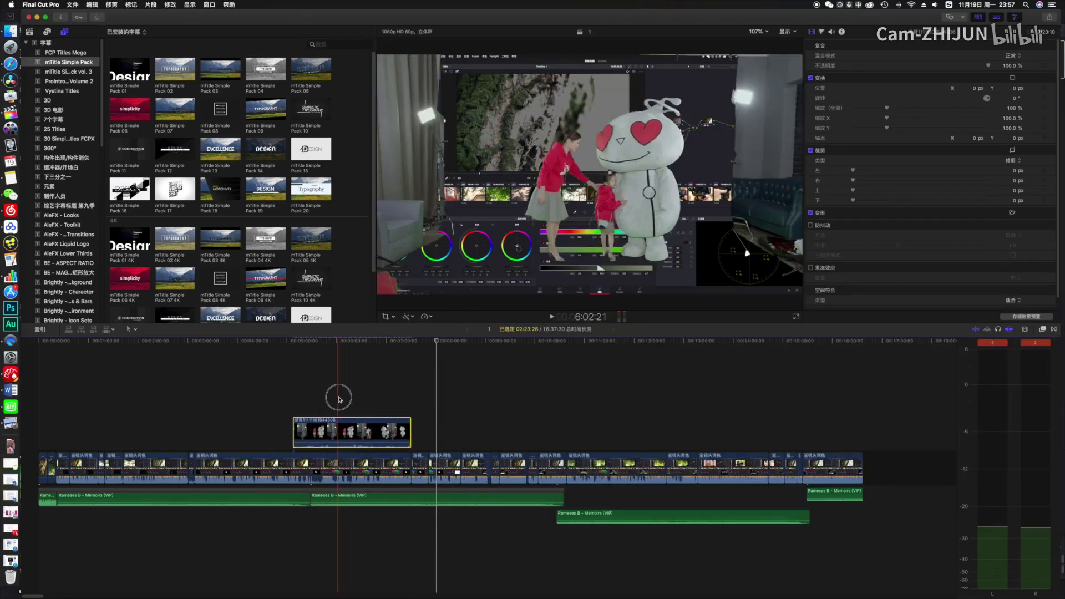
click(329, 399)
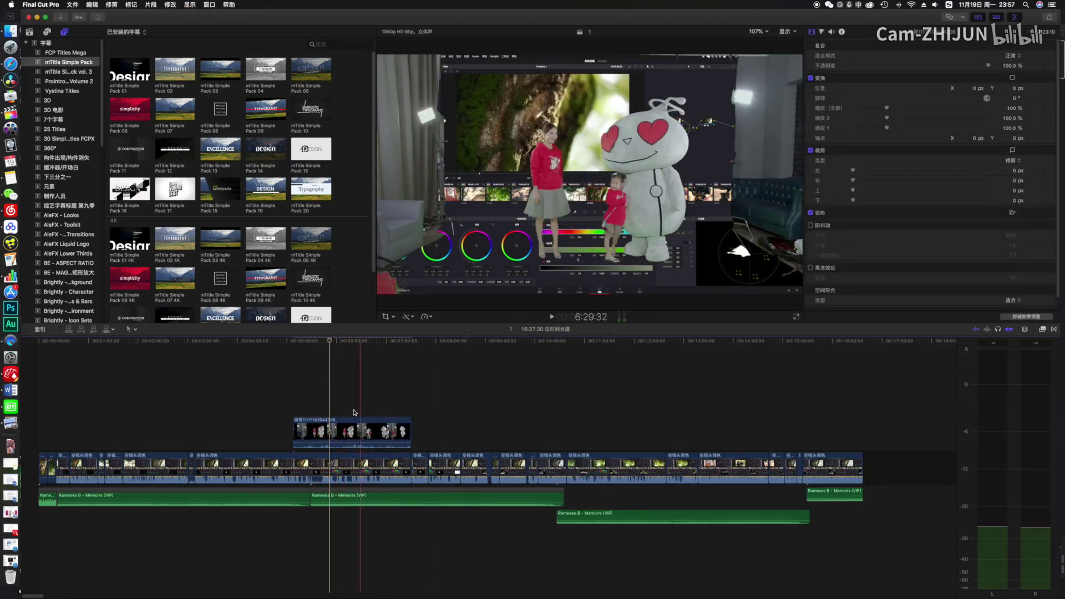
click(347, 406)
key(space)
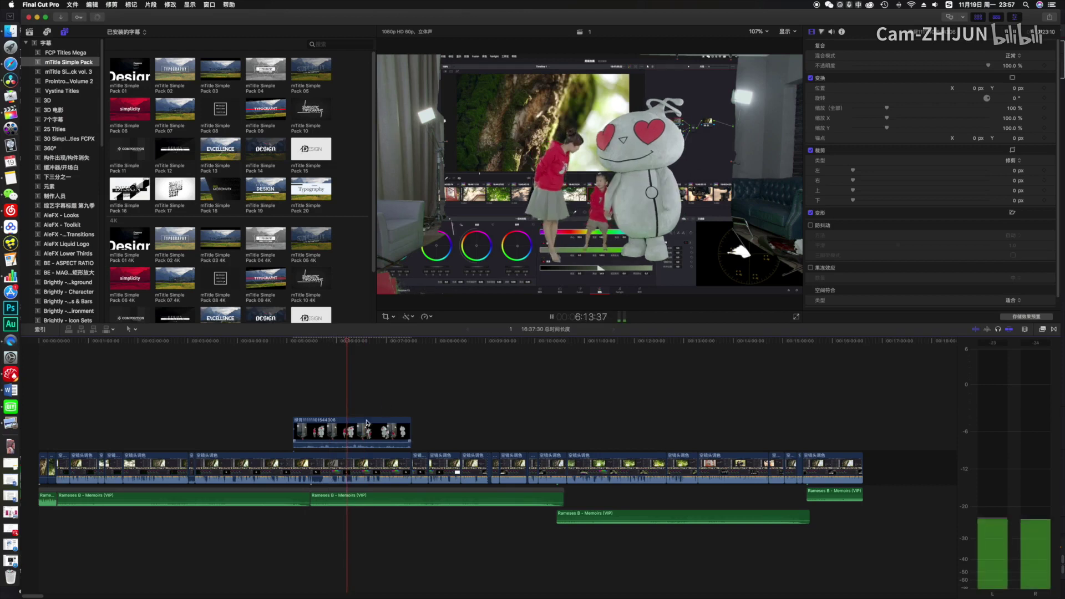
key(space)
Step: Move the keyed clip later on the timeline to start at about 8:40 and preview it over the footage there
drag(347, 430, 523, 430)
click(519, 401)
key(XF86AudioMute)
key(space)
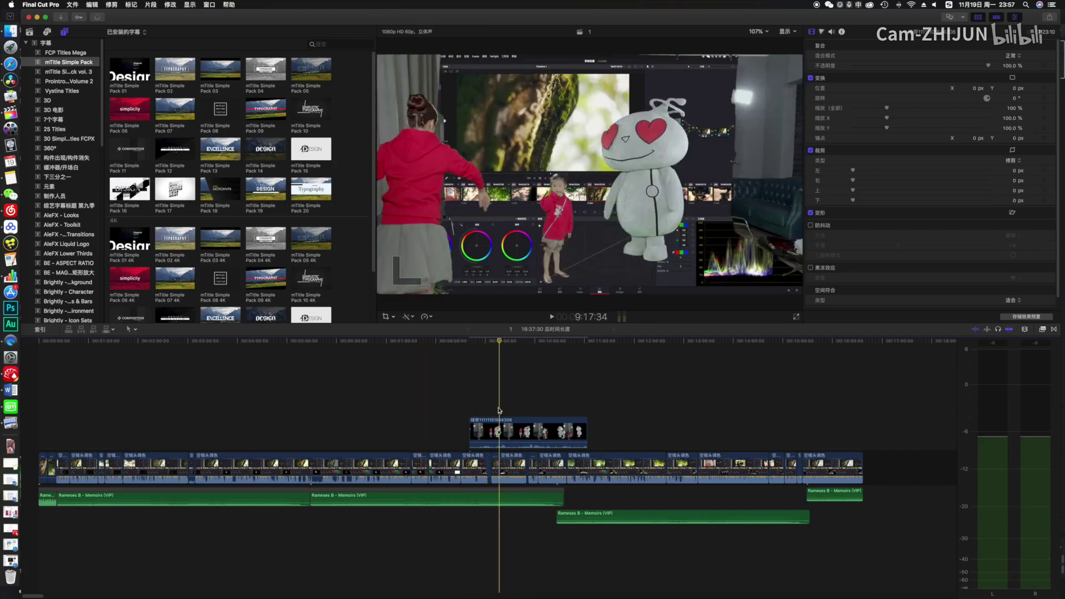
key(space)
key(space)
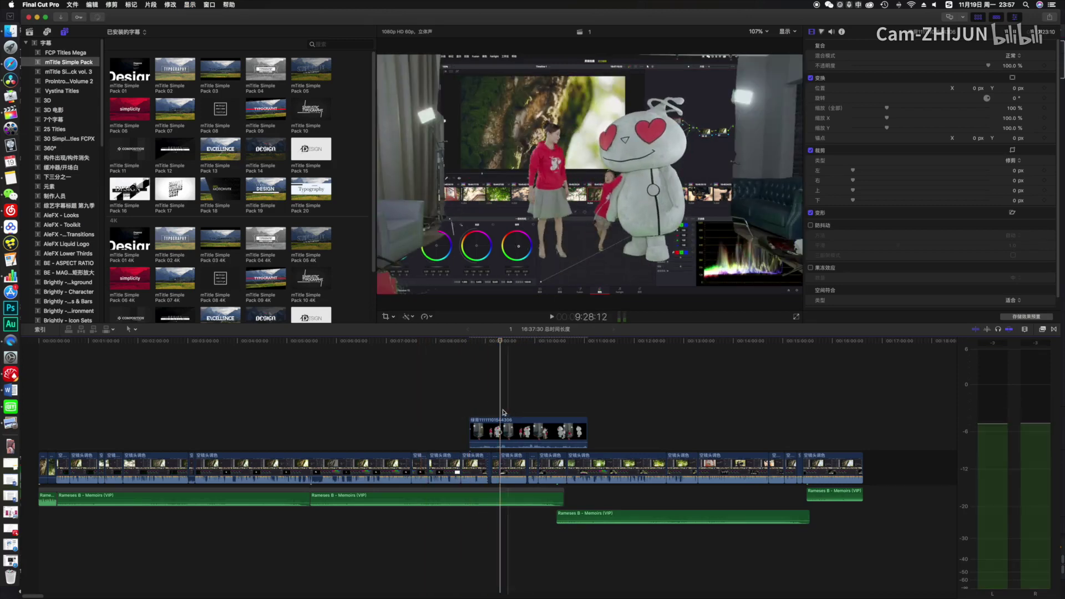
Step: Add the 蓝天白云 (12).mp4 sky clip from the 百度云 folder to the timeline beneath the start of the keyed clip
click(13, 36)
click(835, 390)
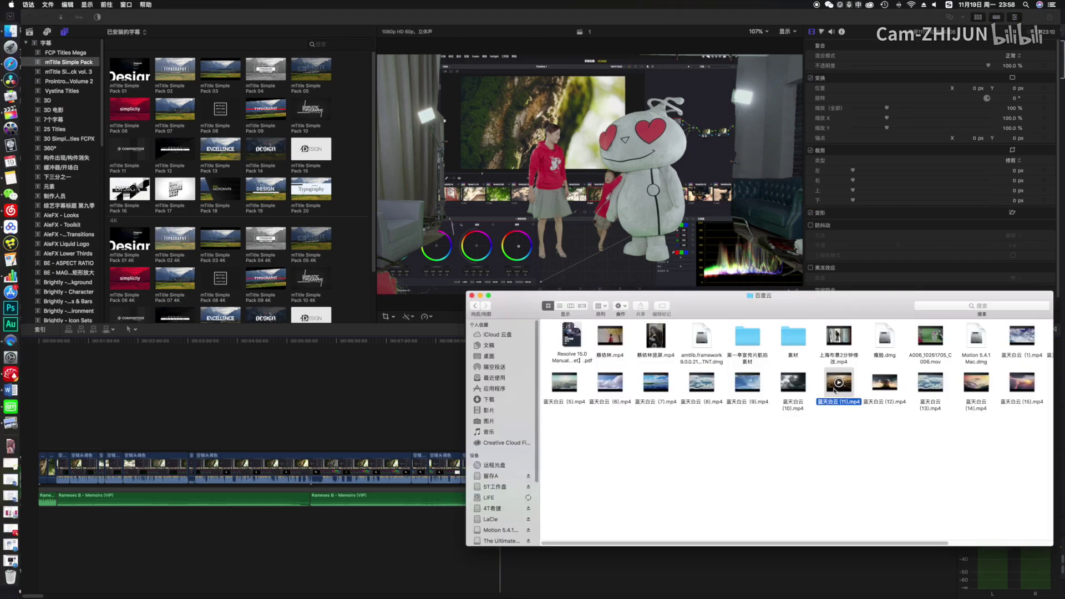
drag(835, 385, 829, 390)
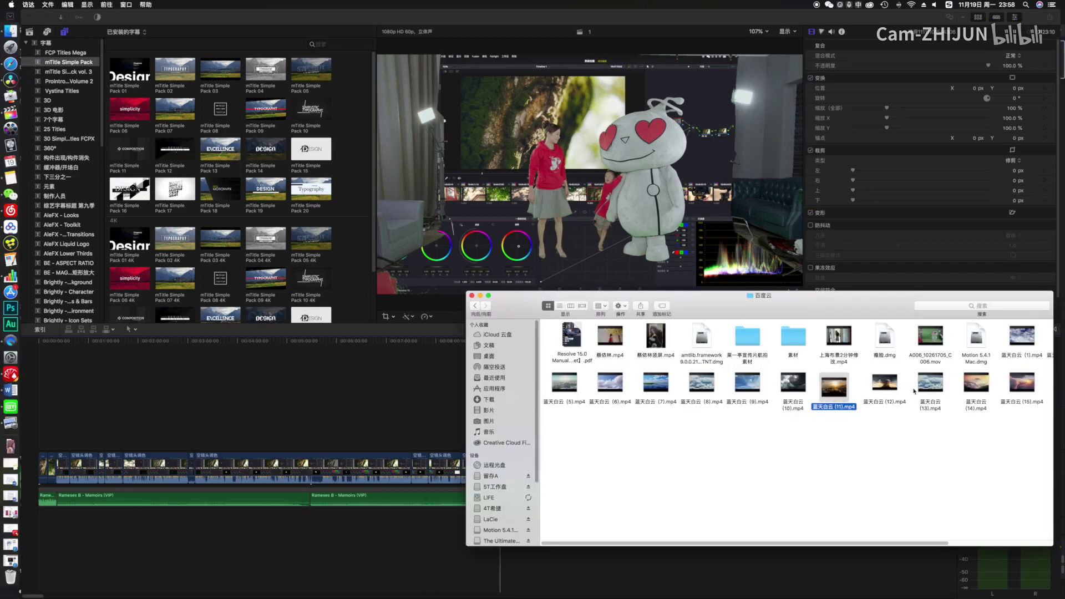
drag(894, 386, 496, 433)
click(366, 400)
click(475, 380)
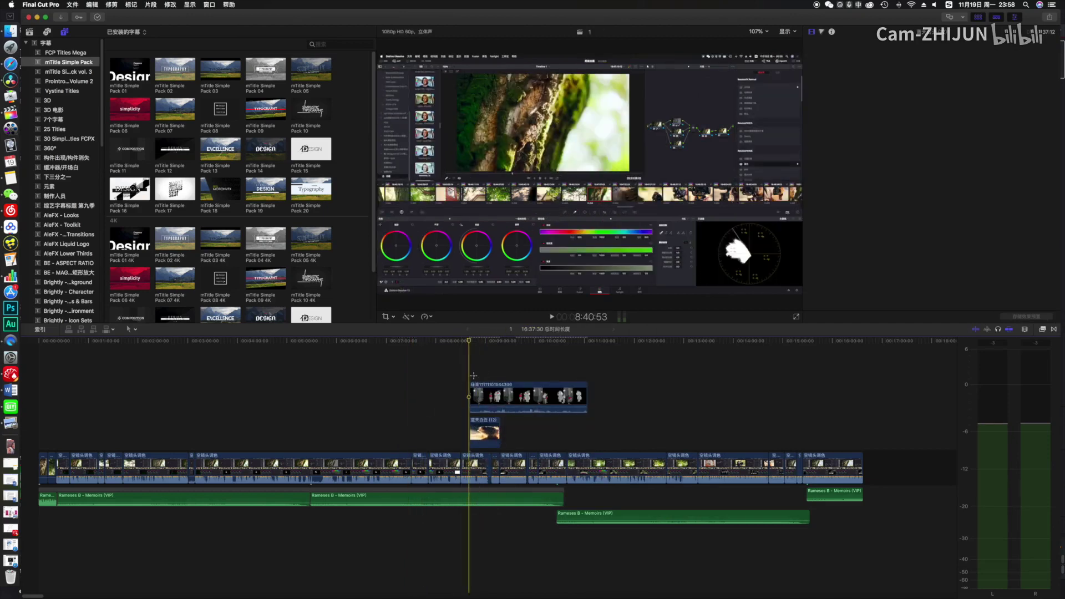
Step: Scale the sky clip up to about 229% with the Transform tool so it fills the frame behind the keyed figures
key(space)
click(482, 433)
key(space)
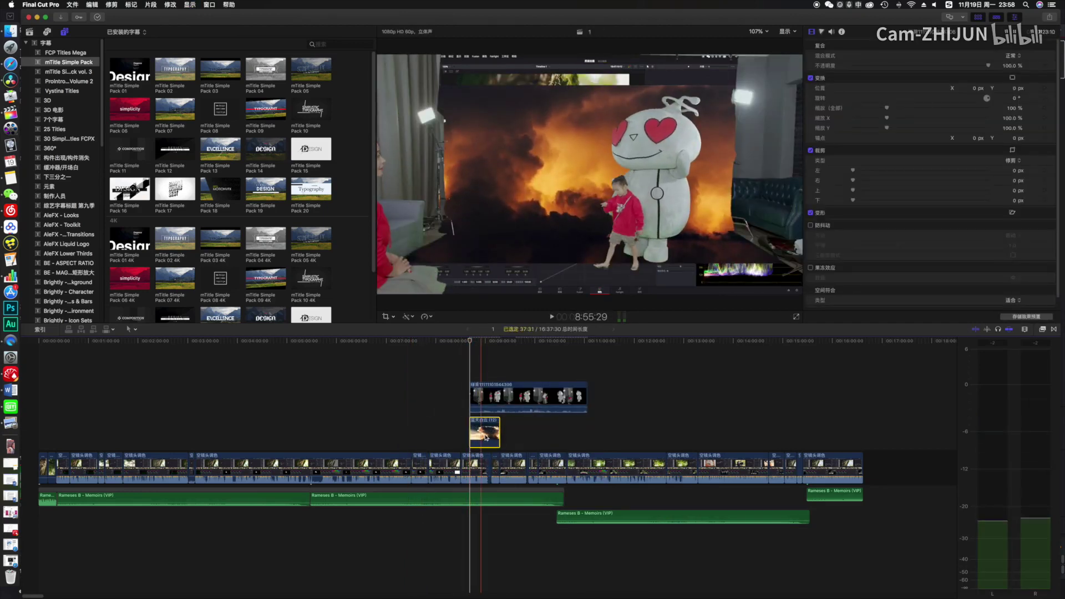
click(393, 317)
click(402, 326)
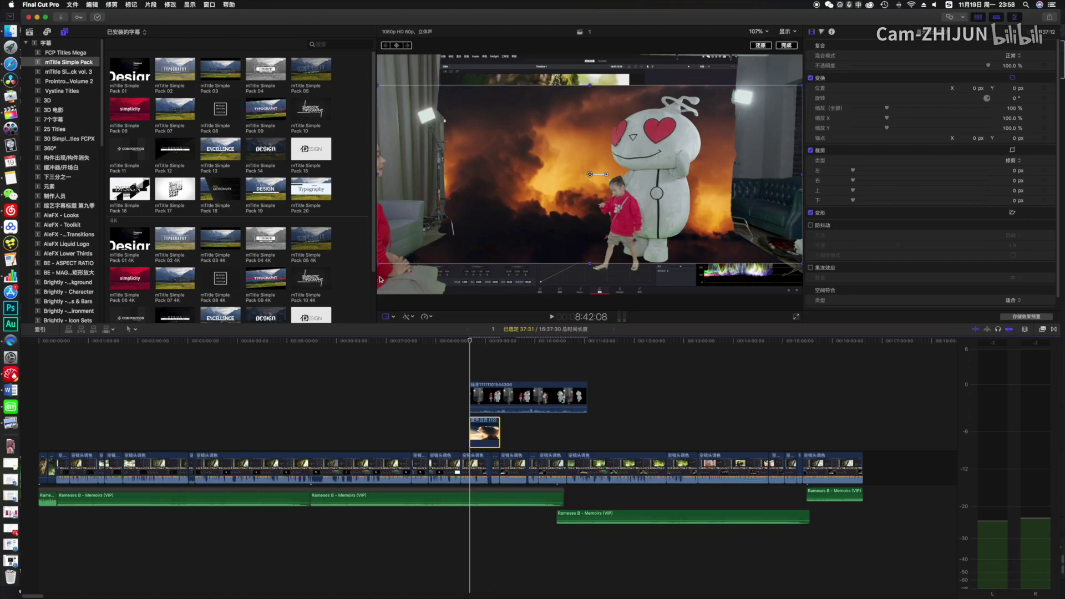
drag(378, 264, 262, 376)
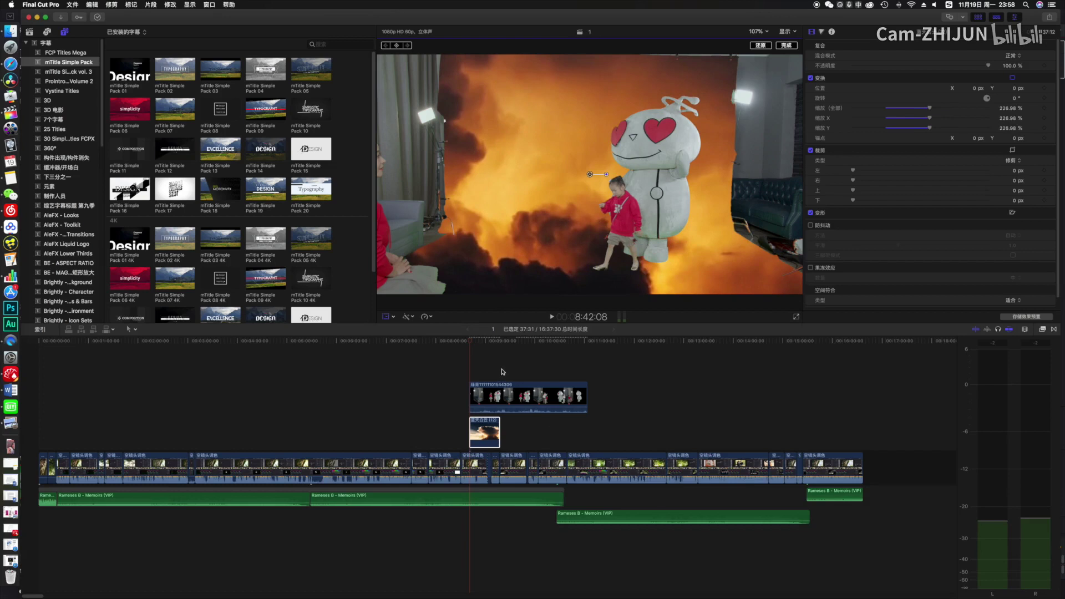
Step: Apply the 绘制遮罩 (Draw Mask) effect from the mask category to the keyed clip on the timeline
click(491, 397)
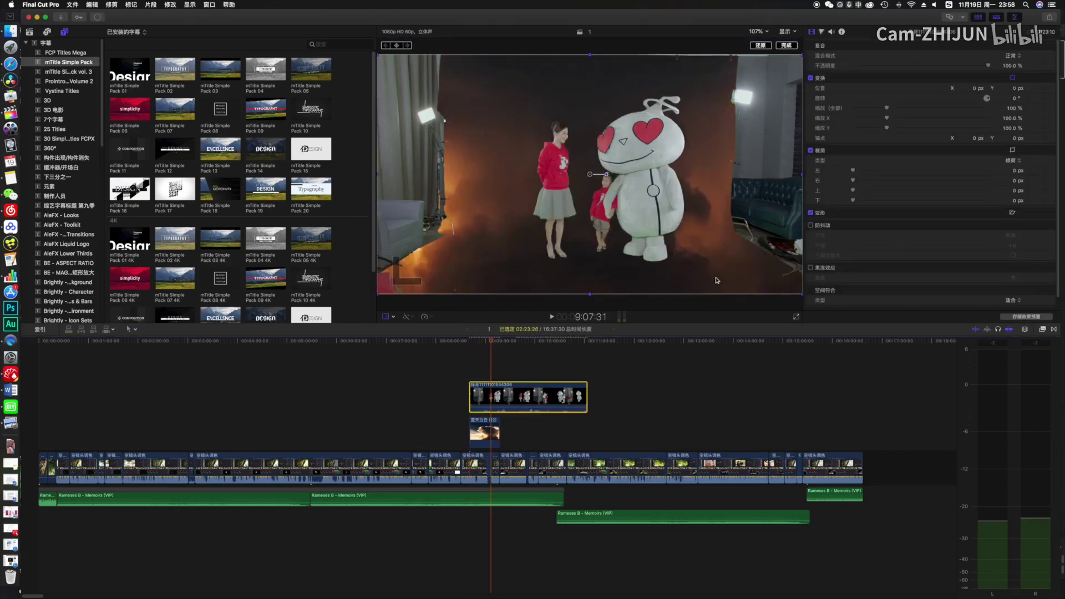
click(1044, 330)
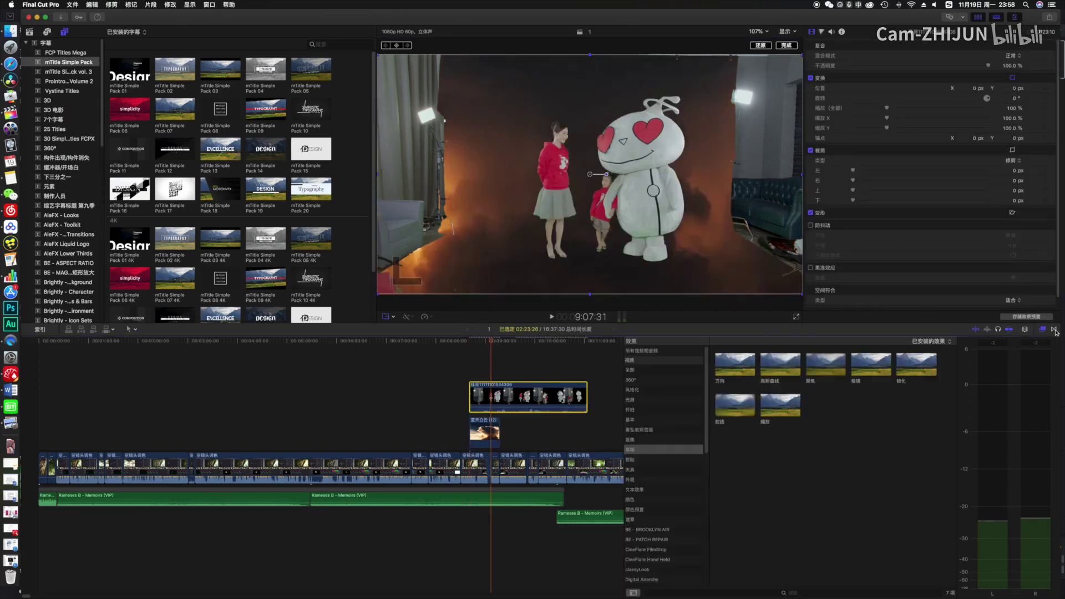
scroll(658, 484, down, 4)
click(645, 431)
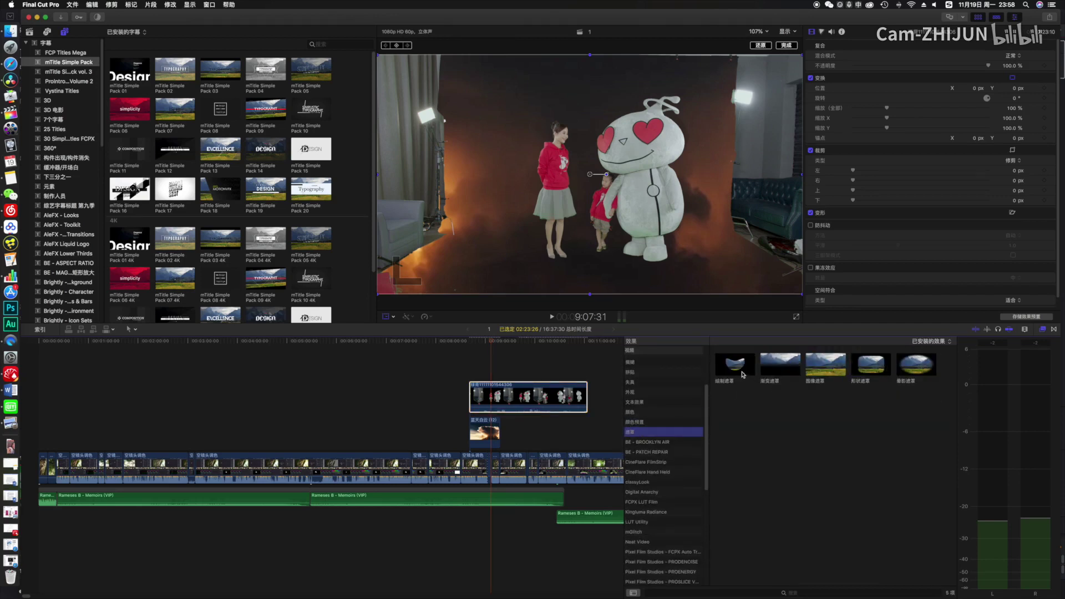
click(722, 370)
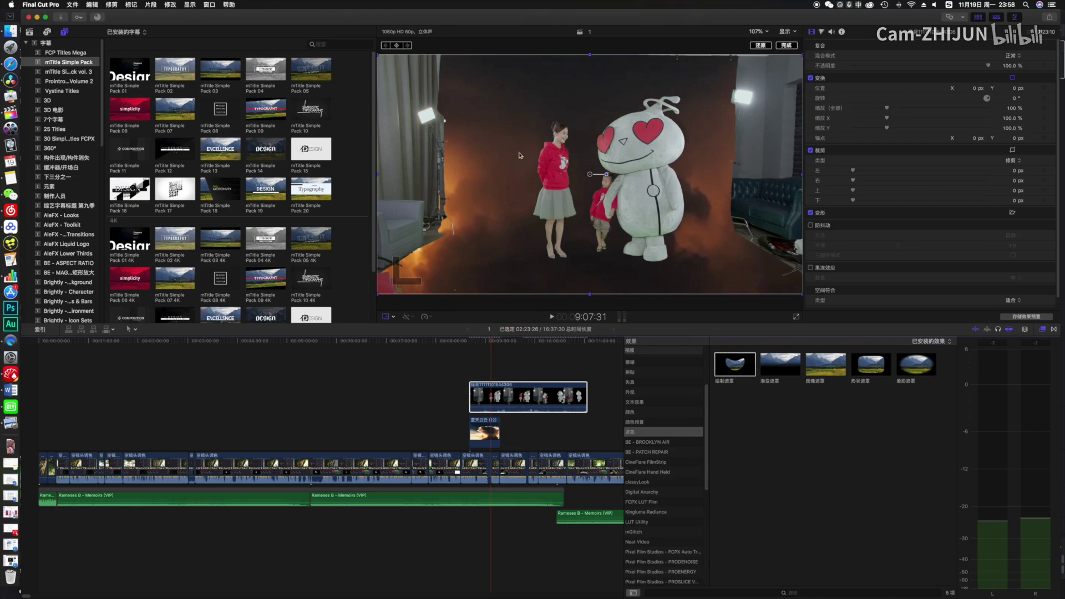
Step: Draw a closed polygon mask around the two people and the mascot, excluding the studio lights, curtains and furniture
click(482, 90)
click(501, 271)
click(522, 108)
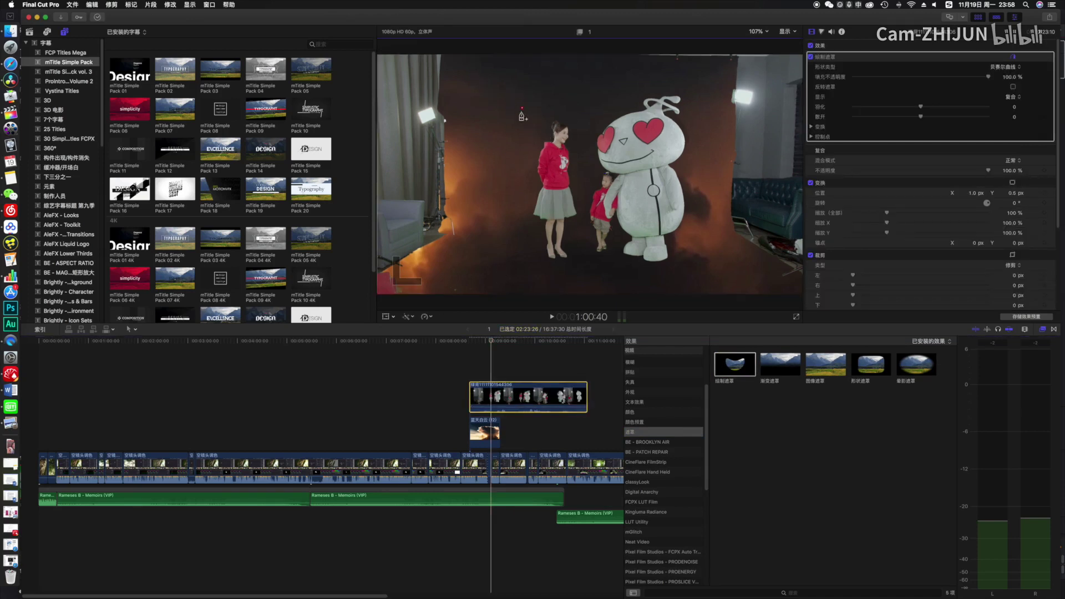
click(517, 269)
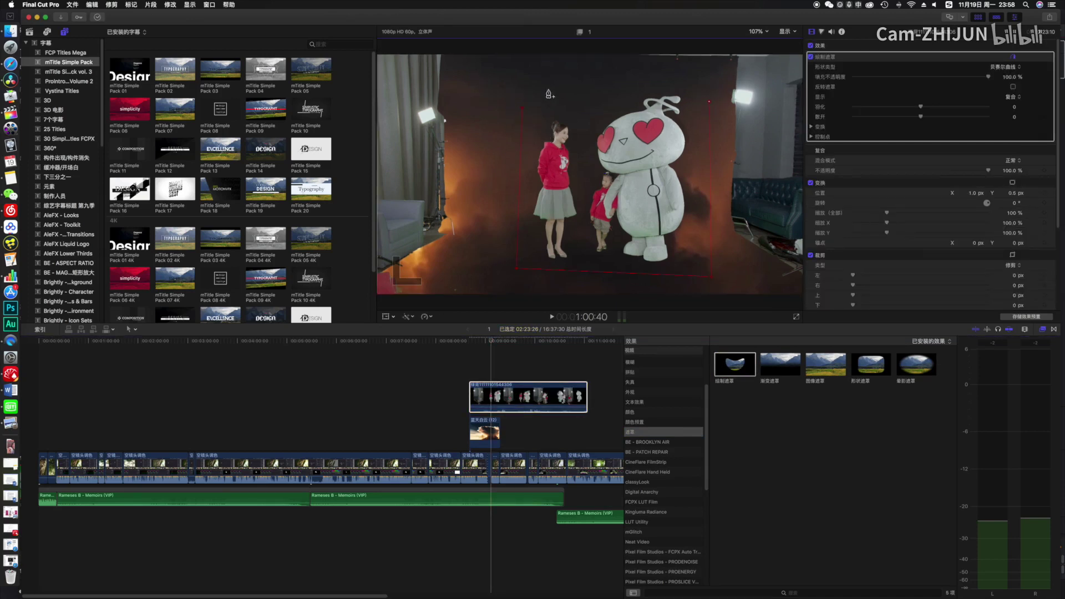
click(523, 108)
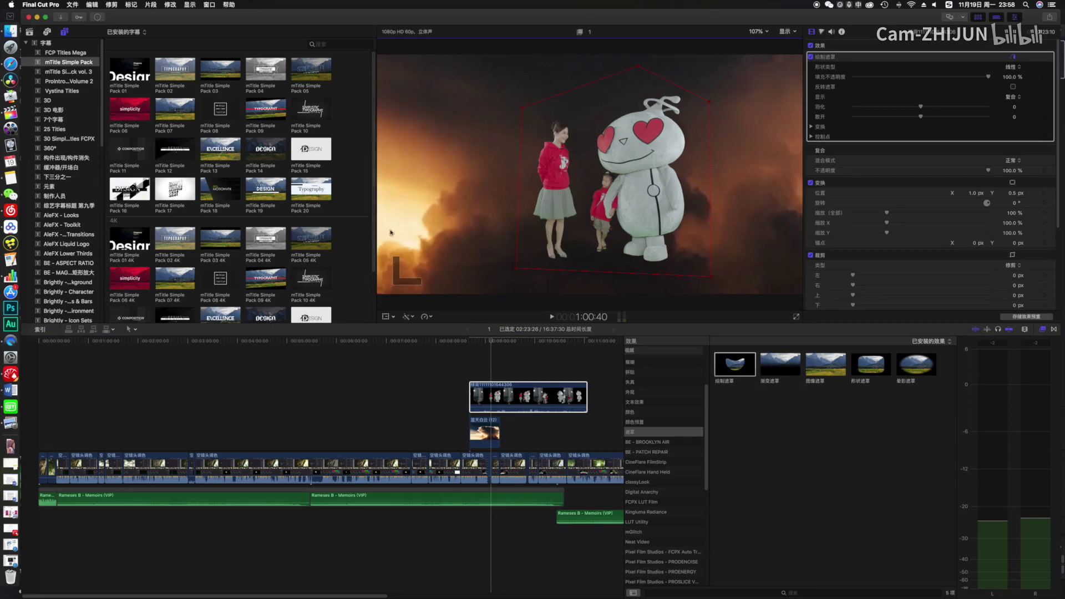
Step: Play back the masked figures over the sky clip from about 8:48 to check the composite
click(475, 377)
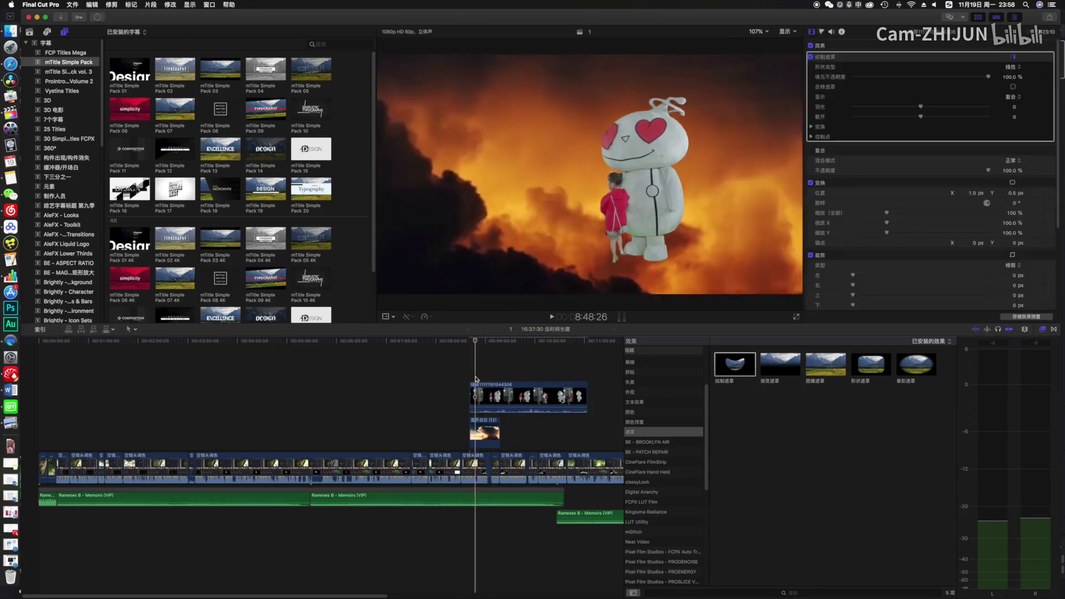
key(space)
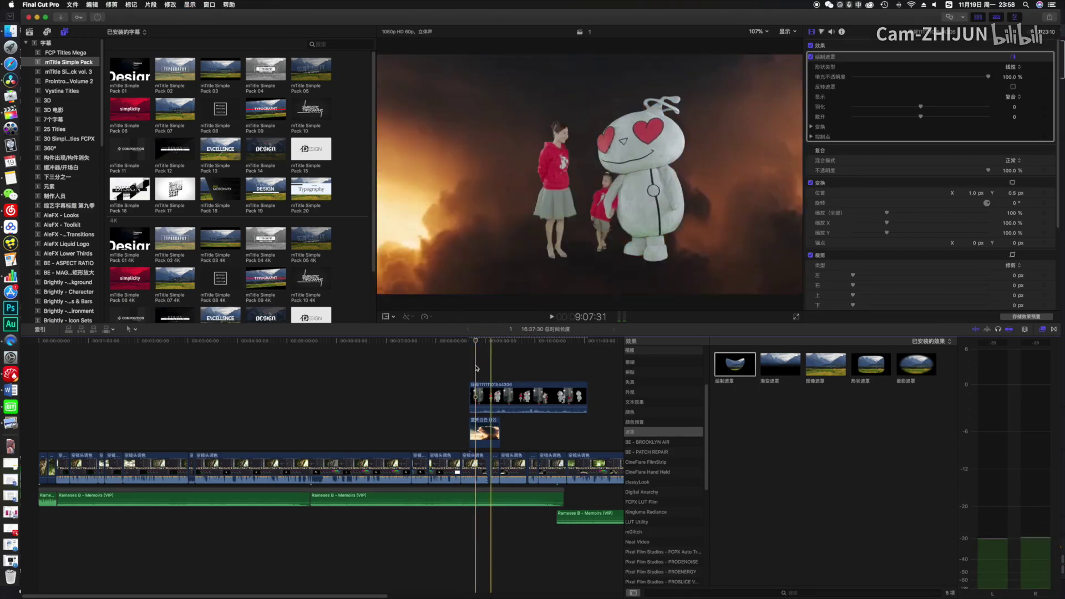
click(484, 368)
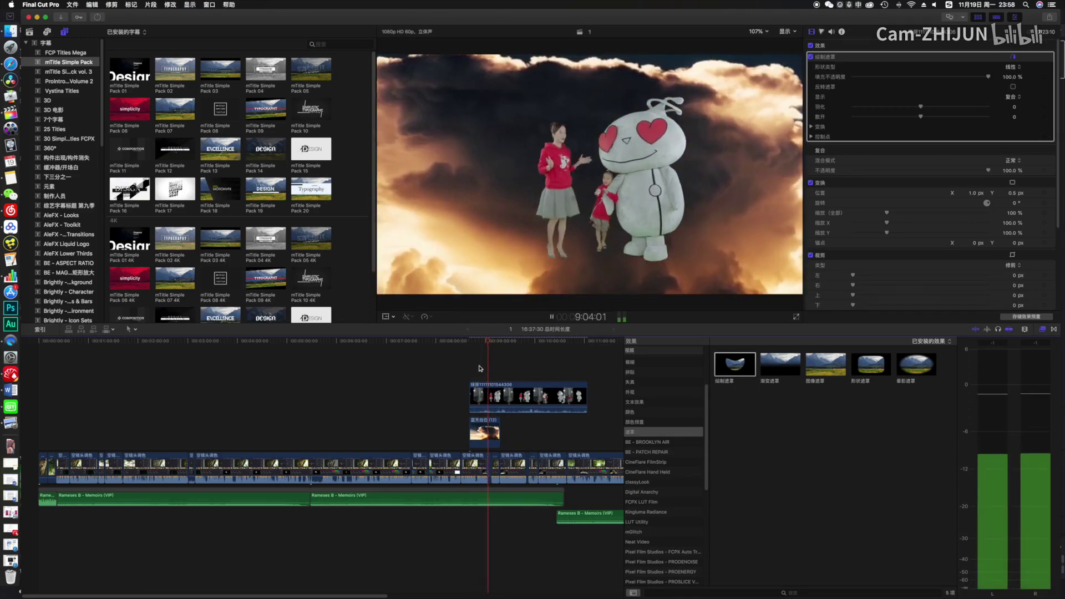
key(space)
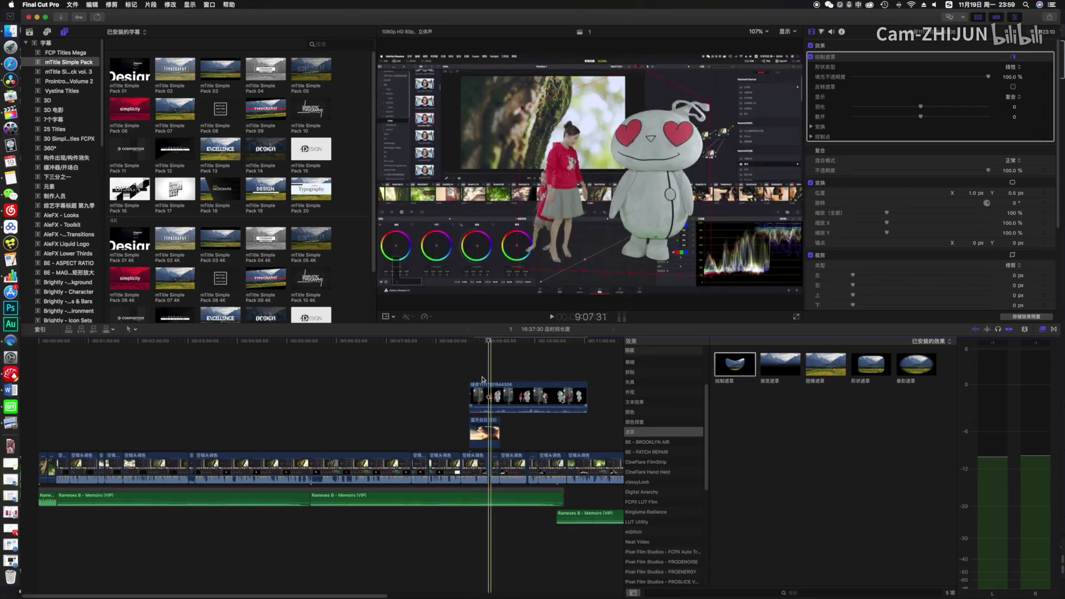
Step: Fit the whole project in the timeline and review it at several points before and within the keyed clip
click(404, 432)
key(shift+z)
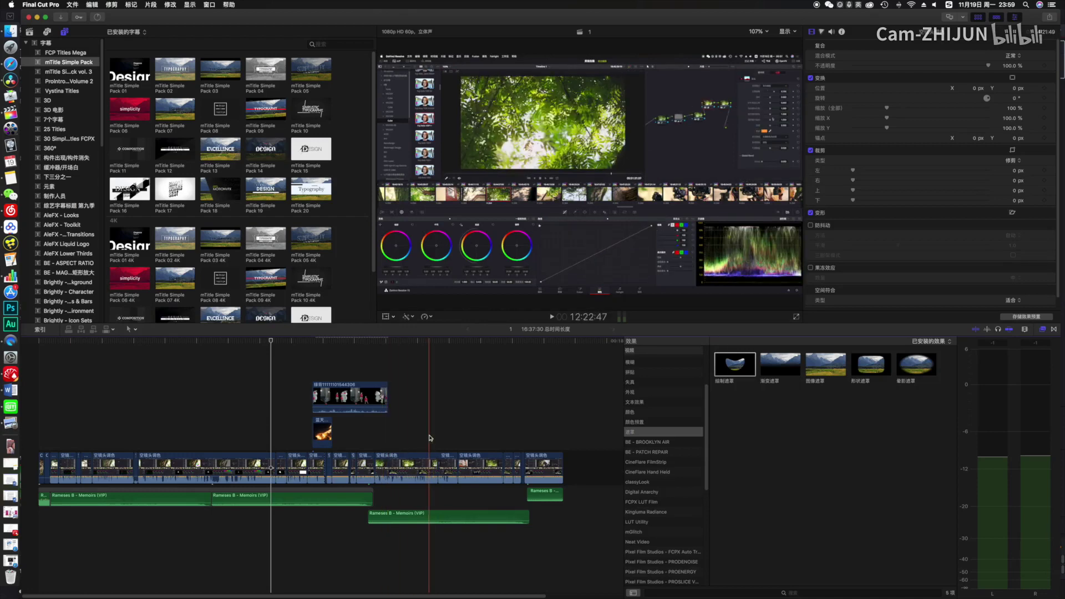
click(349, 439)
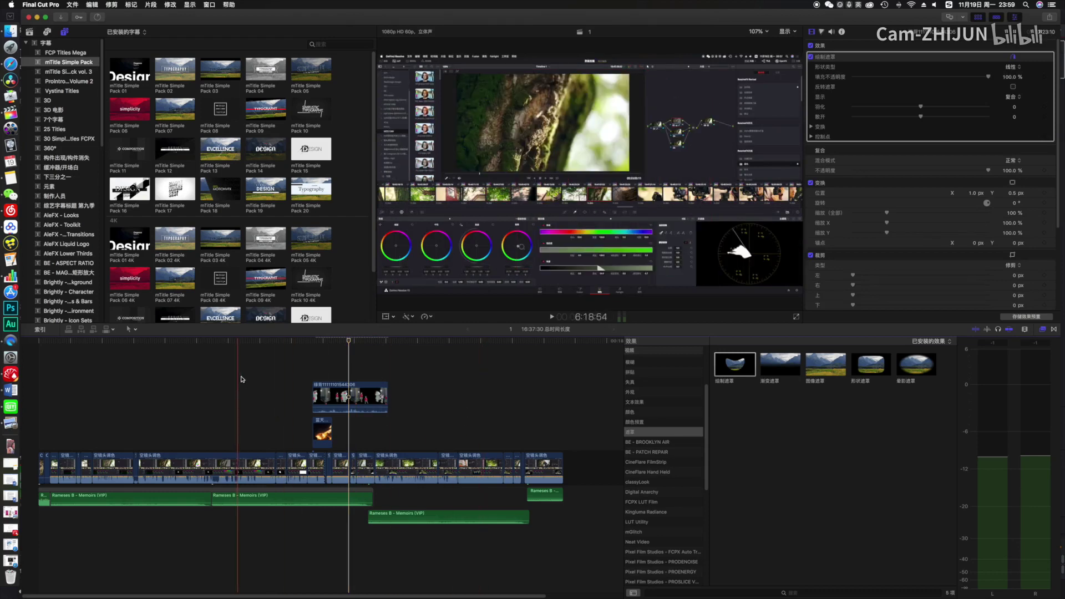
click(224, 381)
key(space)
key(space)
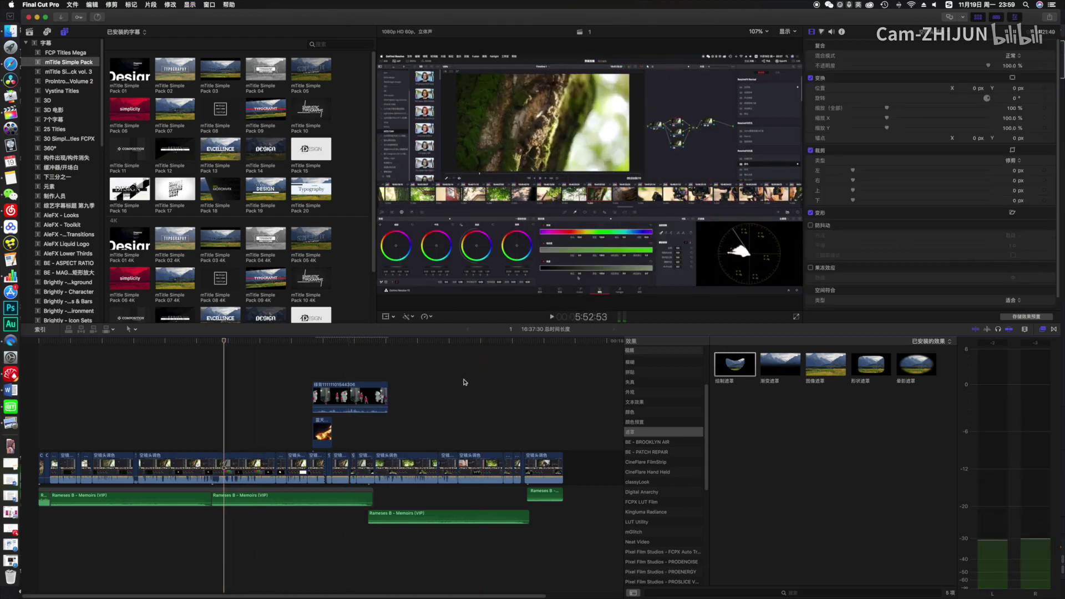
click(326, 367)
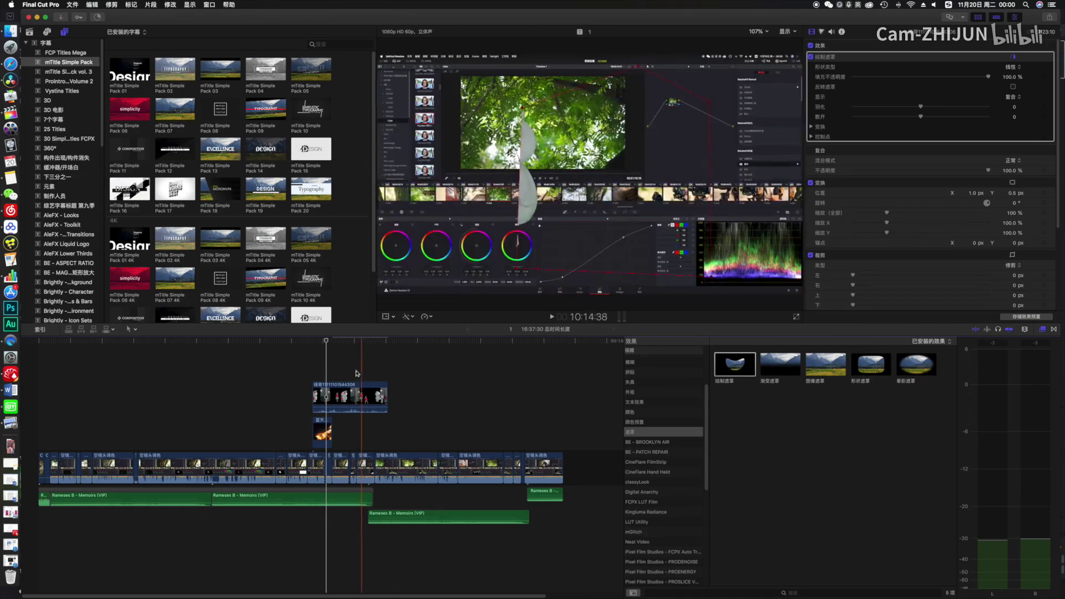
Step: Switch to DaVinci Resolve's Fusion page and move the MediaOut1 node closer to MediaIn1, slightly above it
click(13, 81)
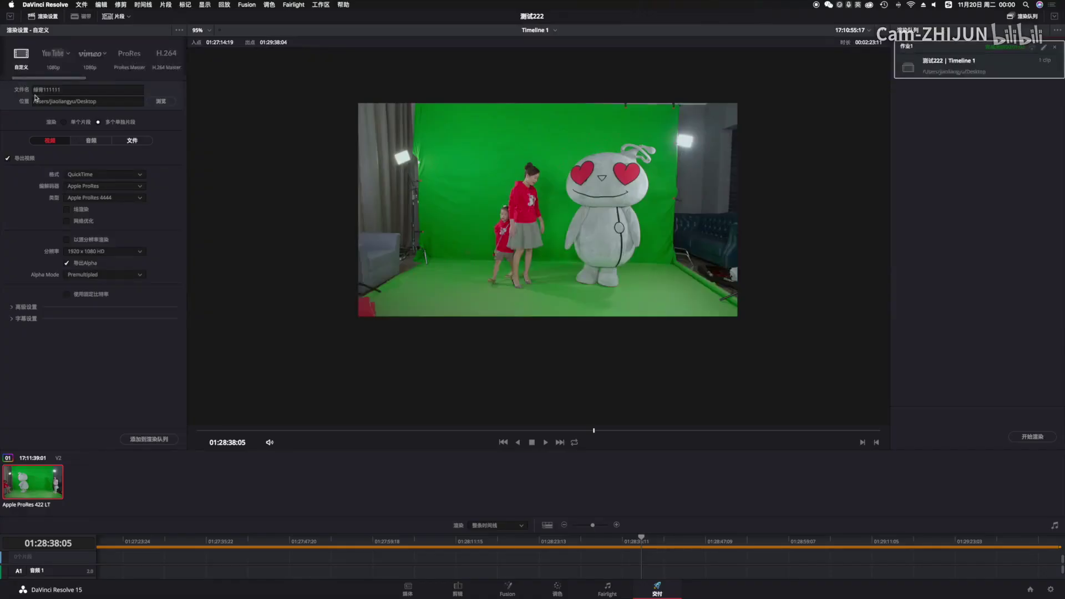
click(508, 592)
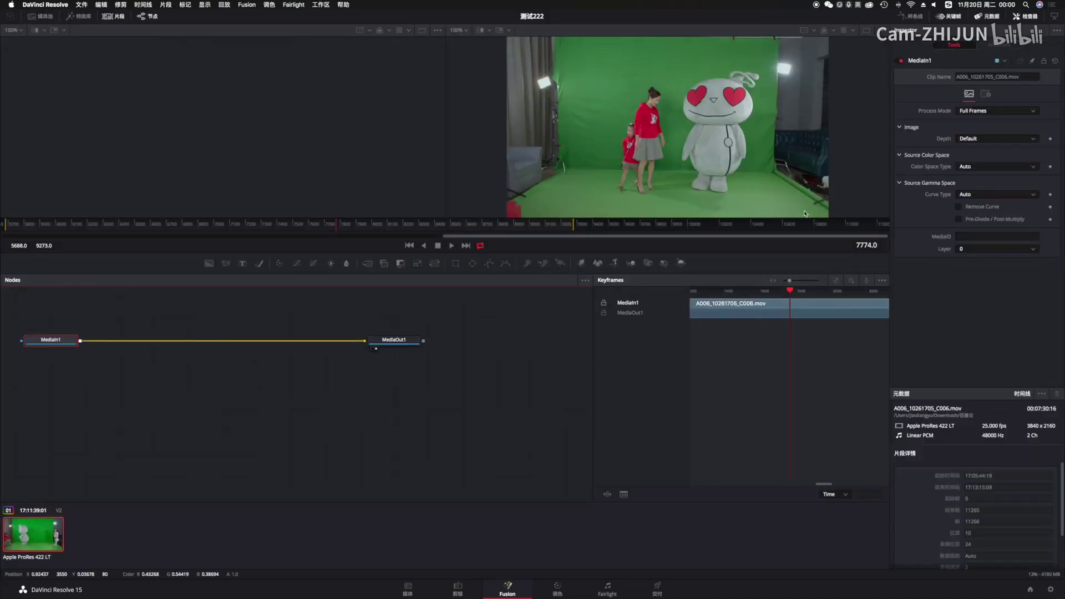
drag(414, 342, 391, 340)
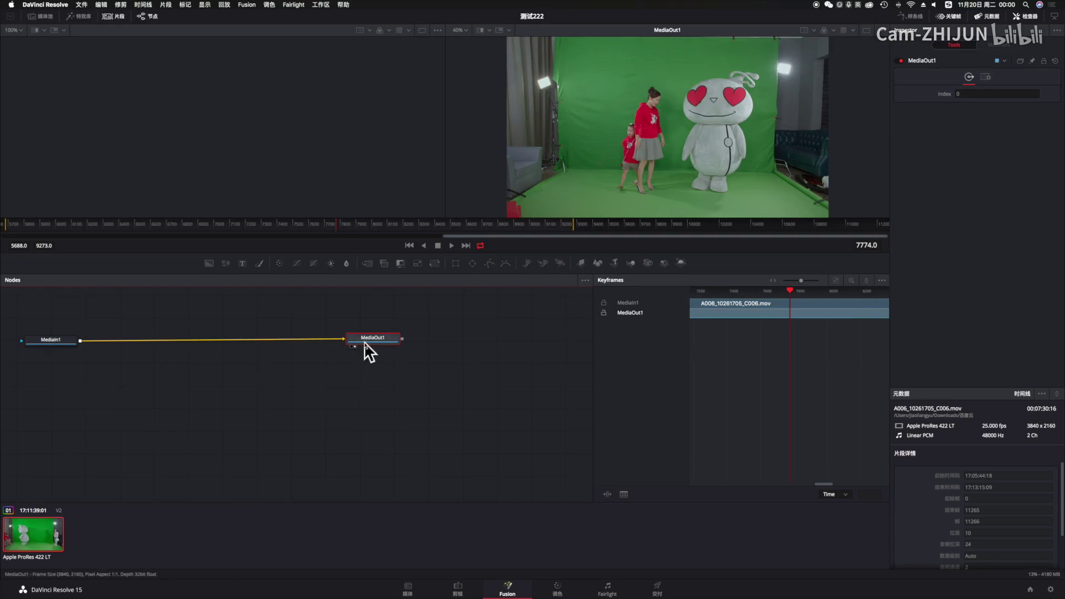
drag(366, 340, 281, 322)
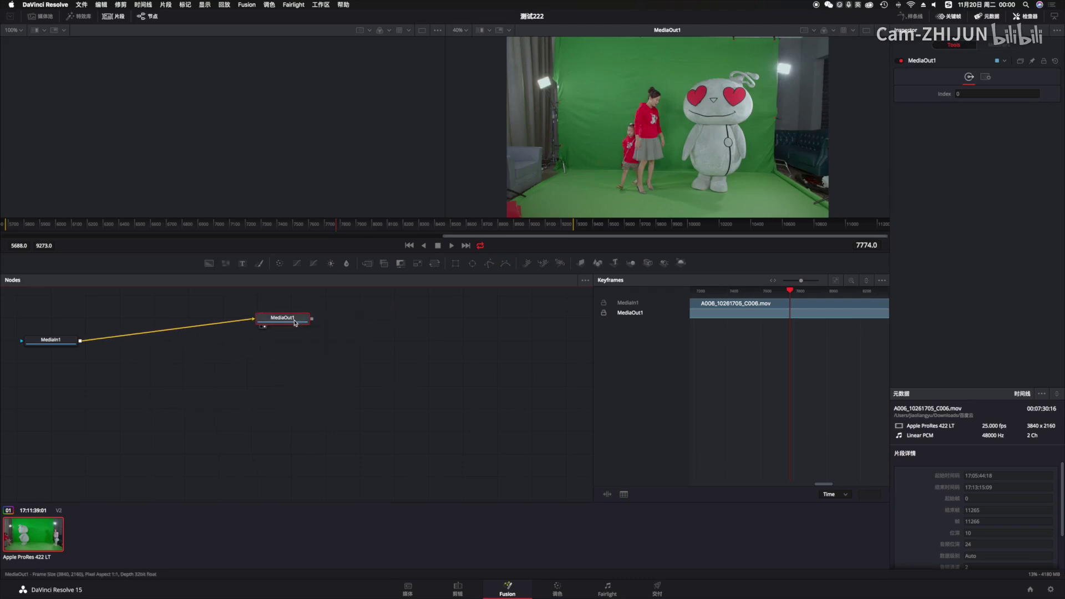
click(289, 323)
drag(289, 323, 267, 313)
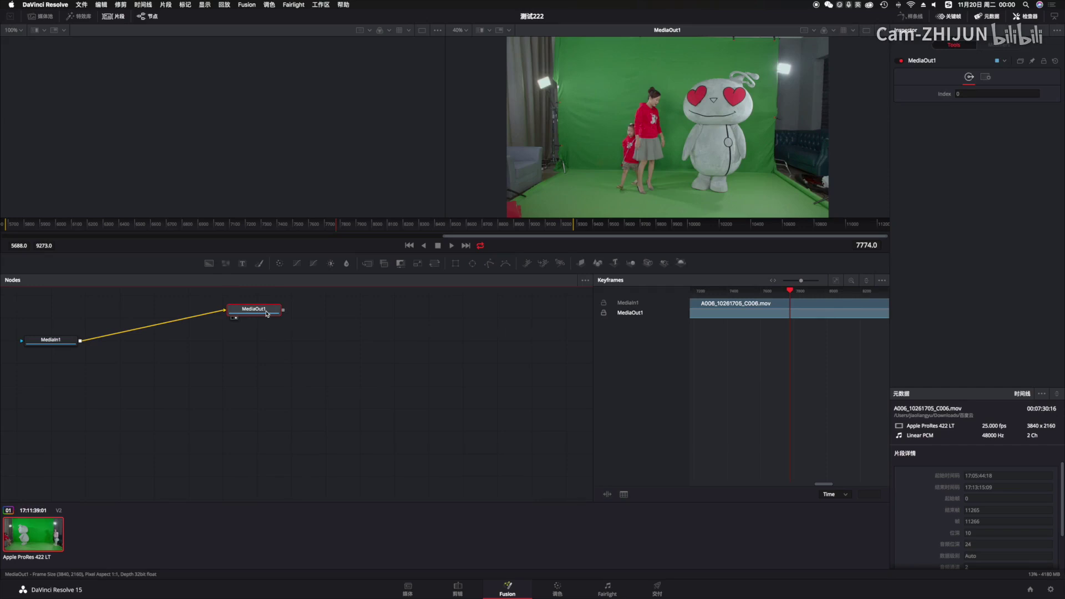
Step: Go to the Color page and scrub through the green-screen clip to examine the key at different moments
click(558, 589)
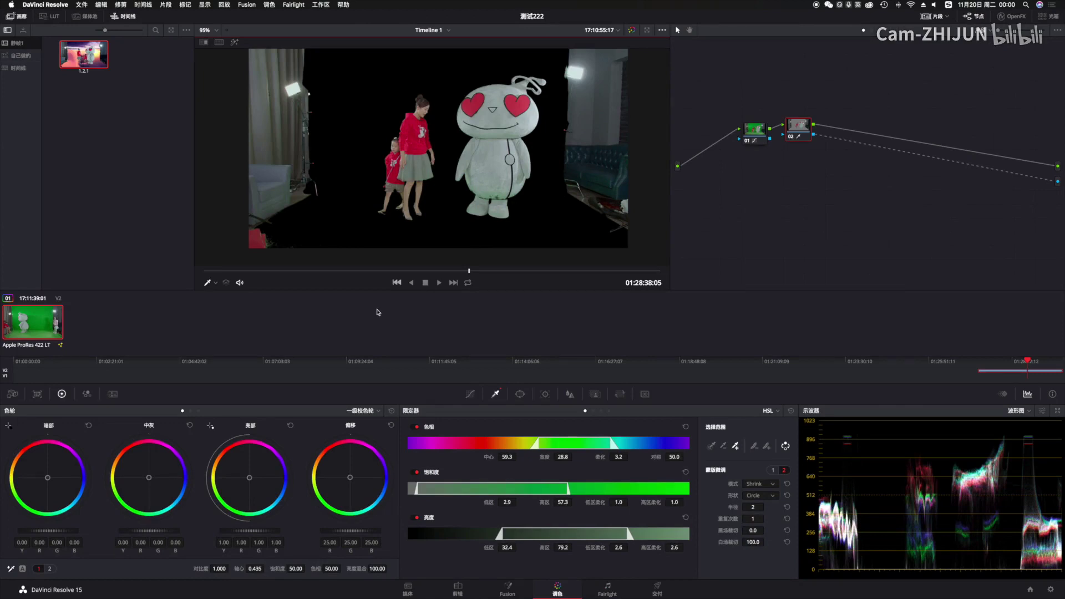
click(343, 271)
drag(343, 276, 421, 276)
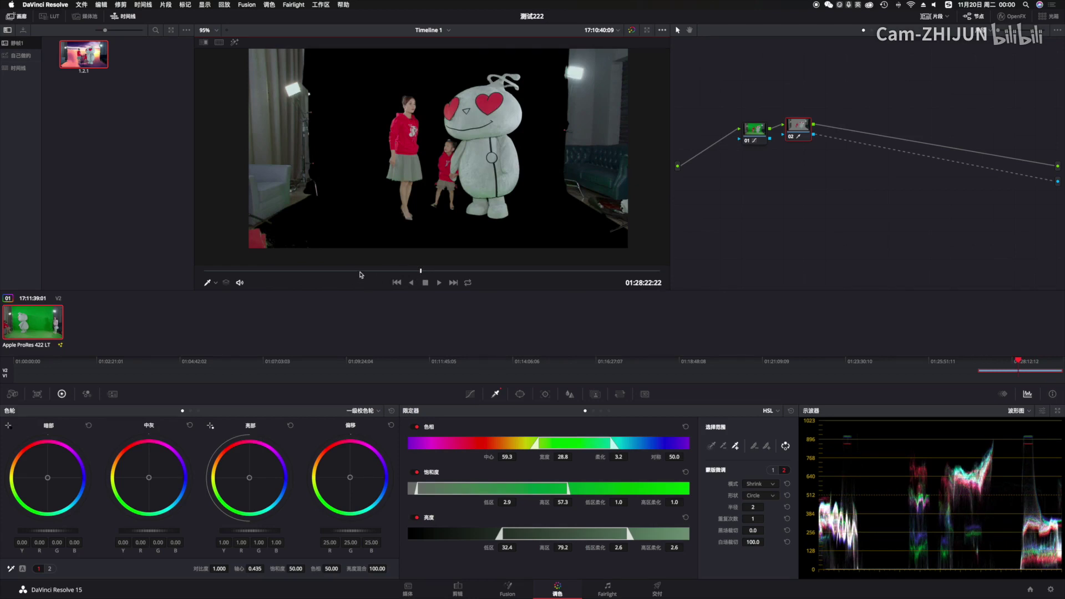
drag(324, 272, 387, 277)
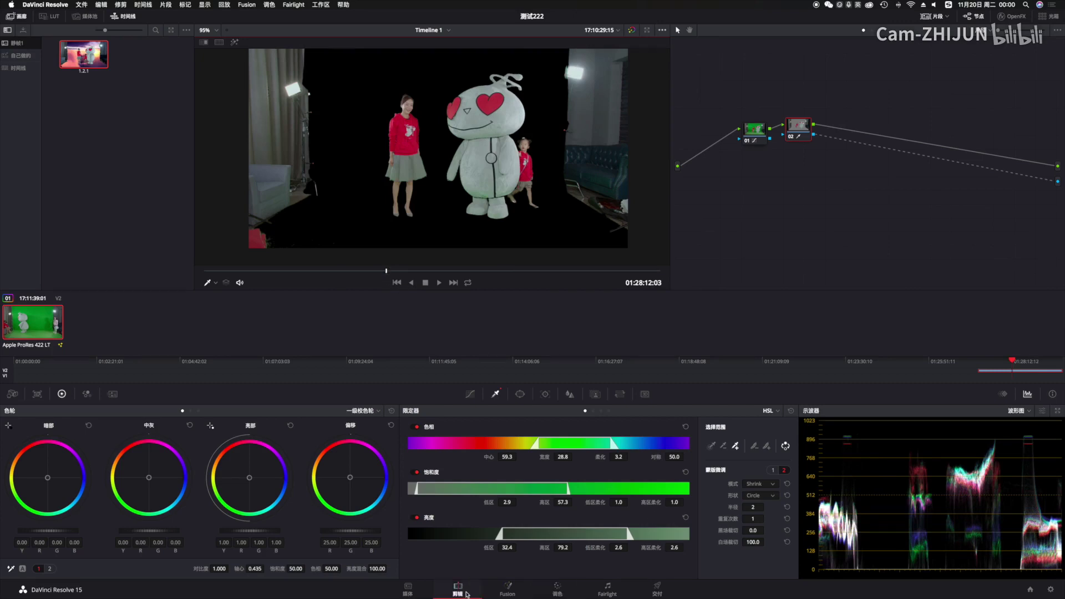
Step: View the clip on the Edit page timeline, return to the Color page and recheck the key at earlier frames
click(458, 588)
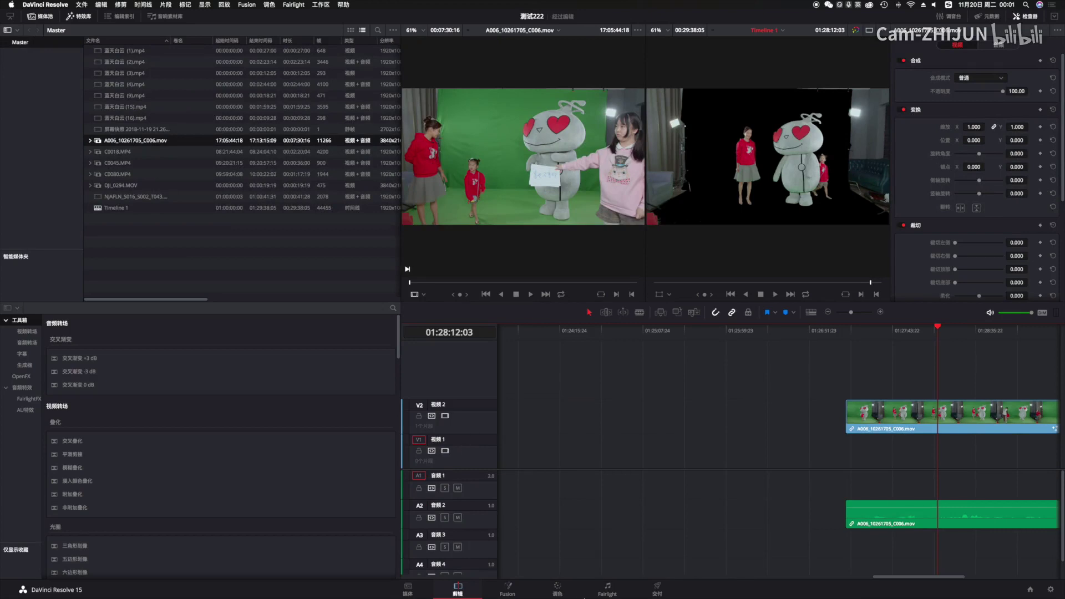
click(559, 590)
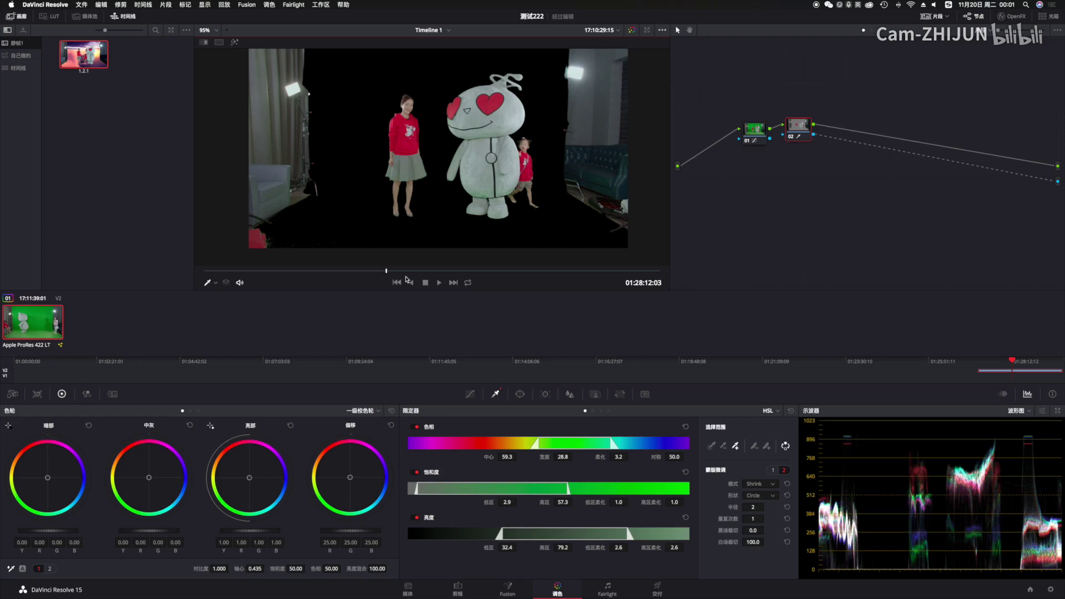
click(264, 272)
drag(264, 272, 370, 272)
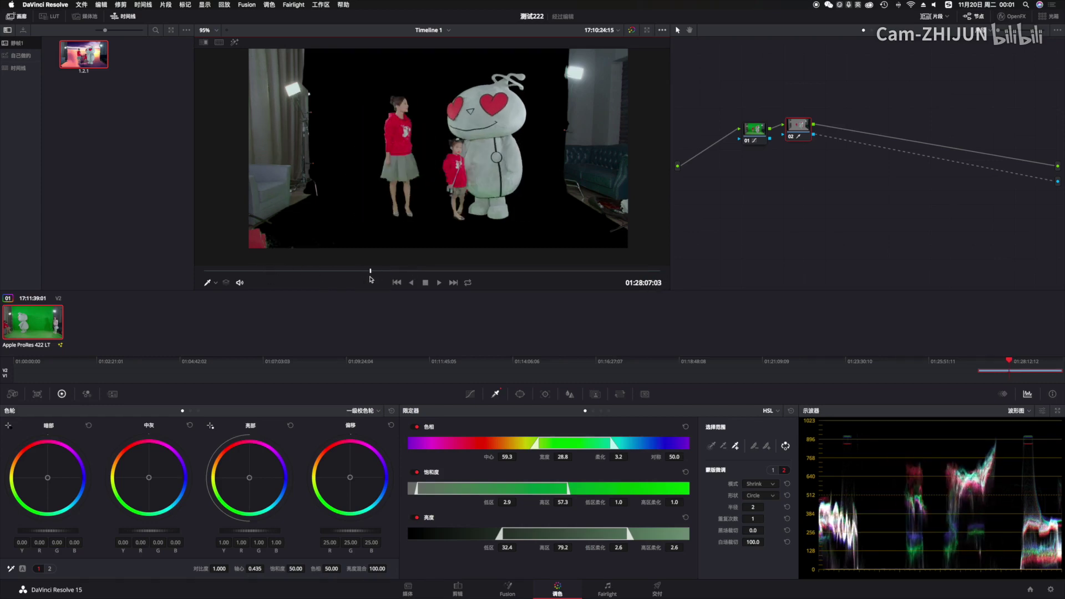
click(973, 5)
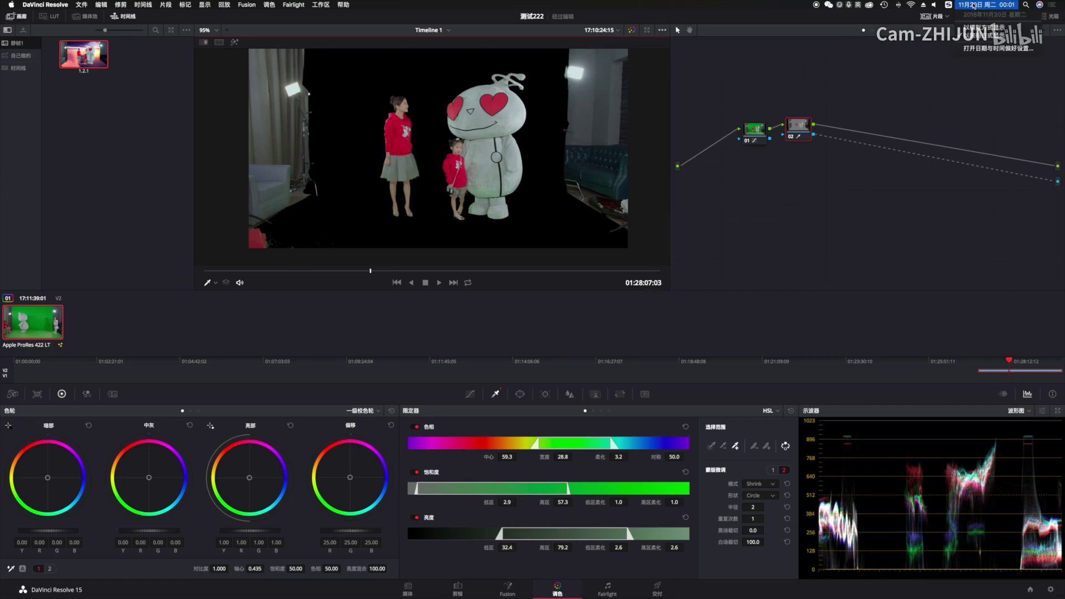
click(935, 59)
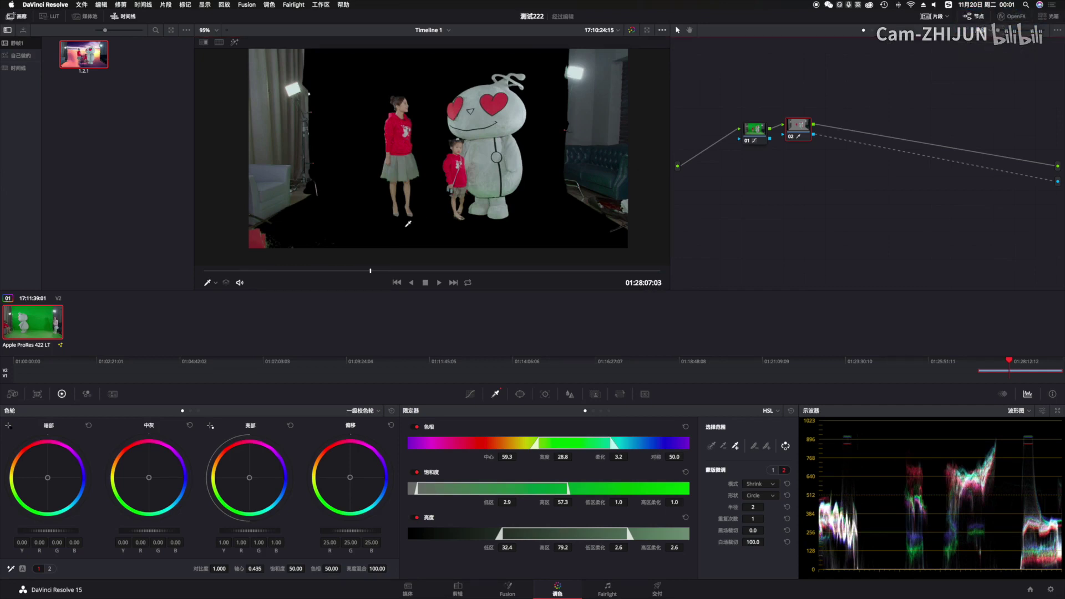
click(269, 272)
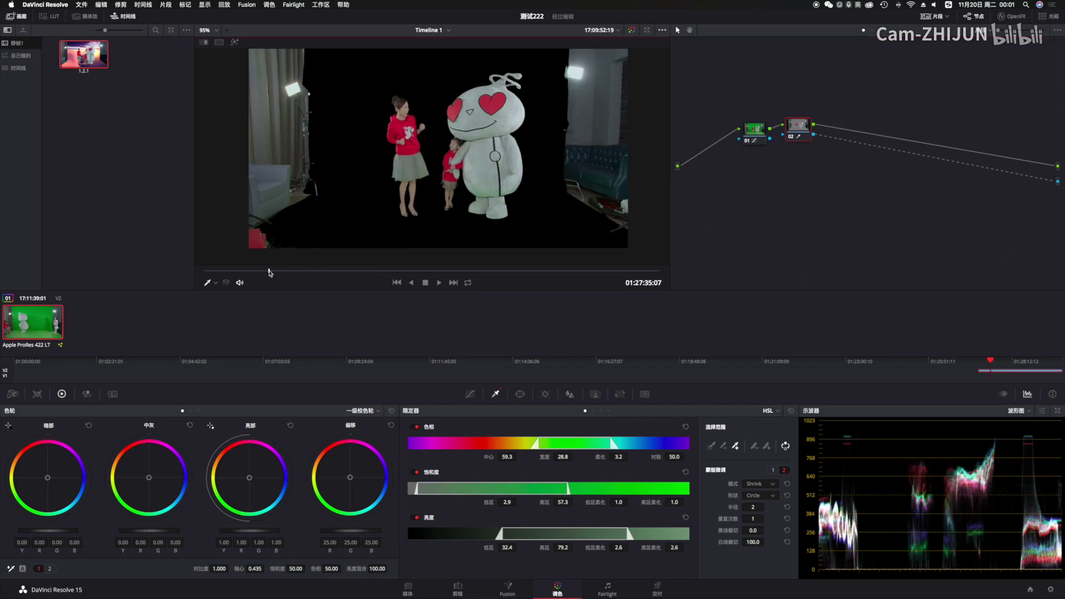